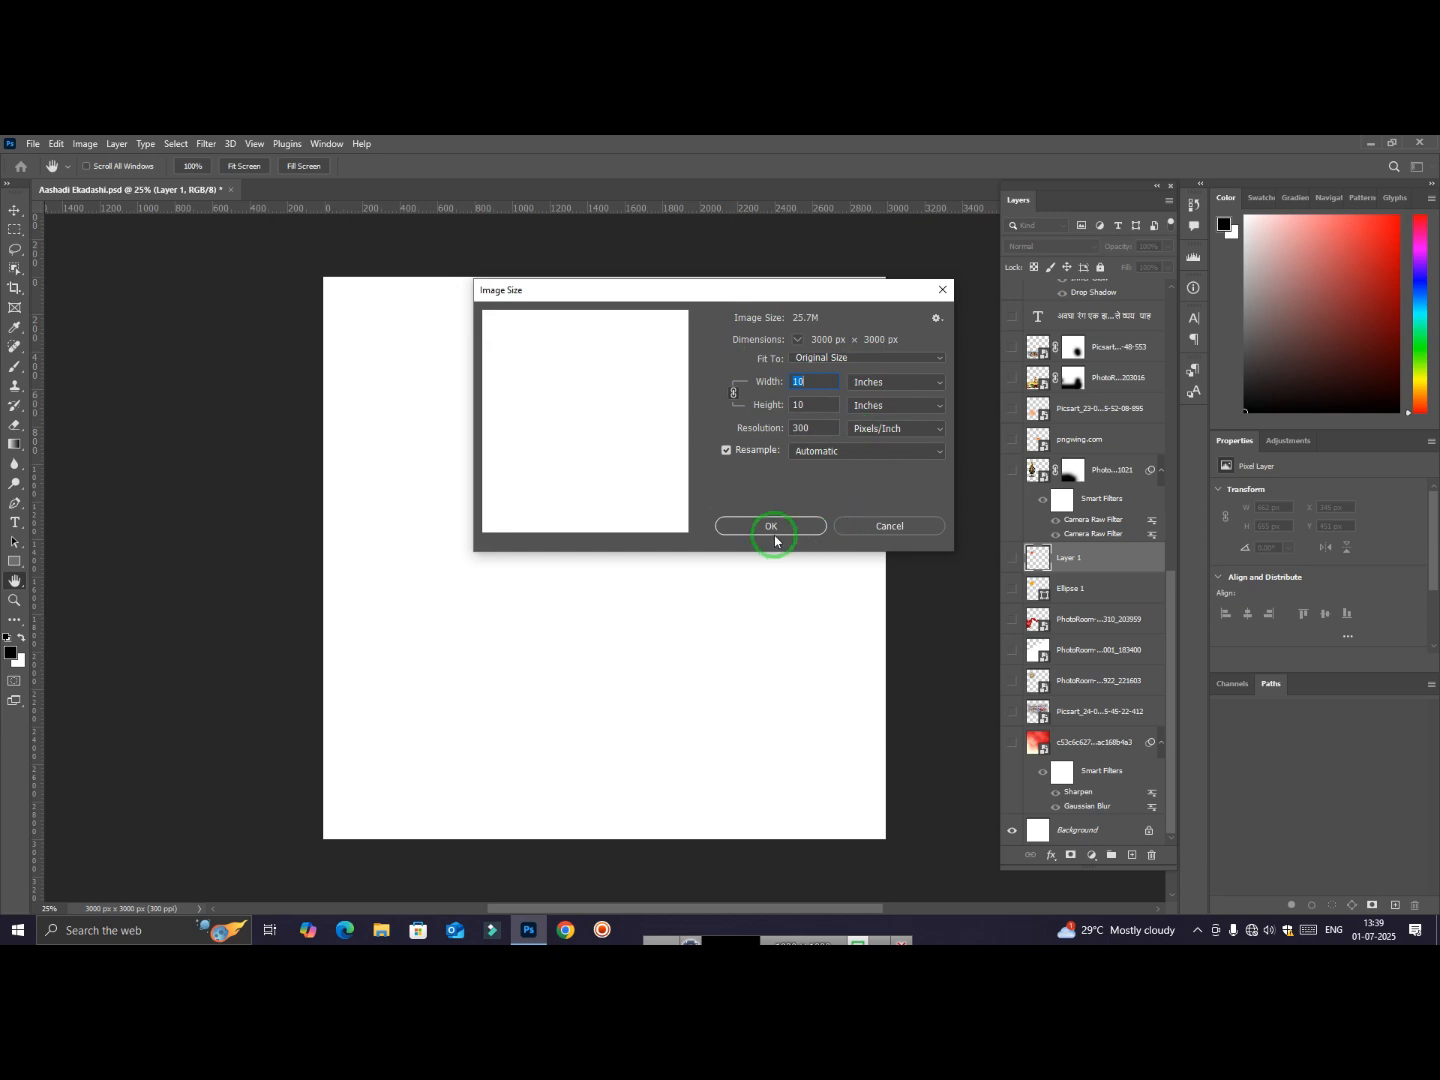
Dismiss the Image Size settings unchanged and show the red cloud background layer and the Picsart_24-09-23_15-45-22-412 crowd layer above it
left_click(891, 527)
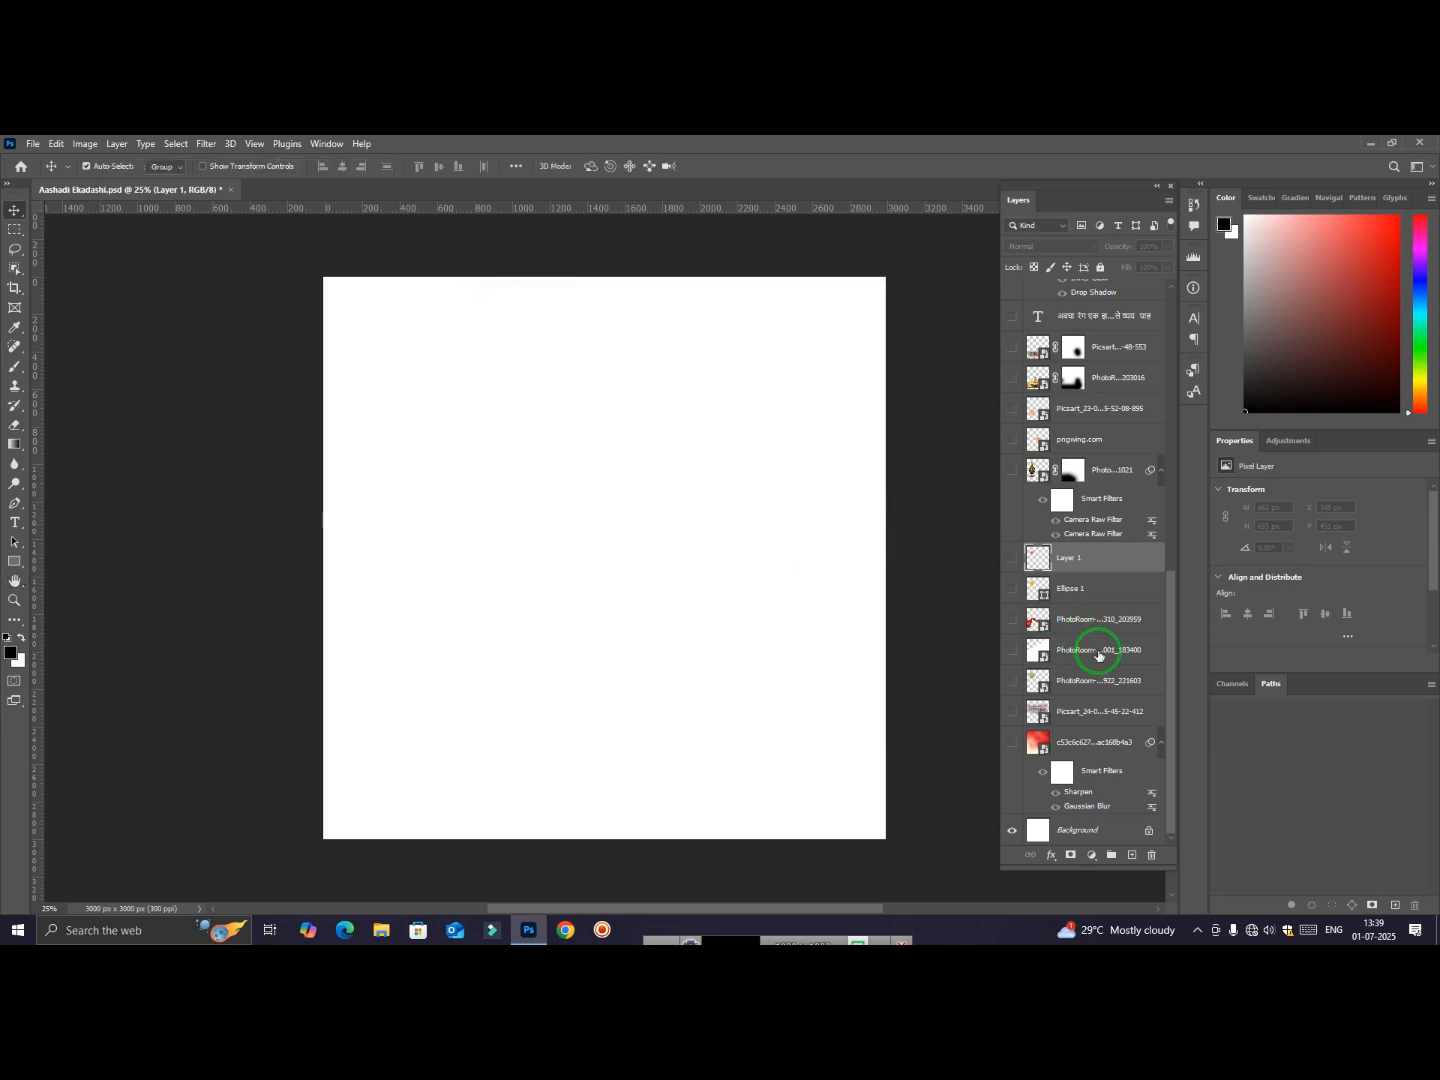
left_click(1013, 742)
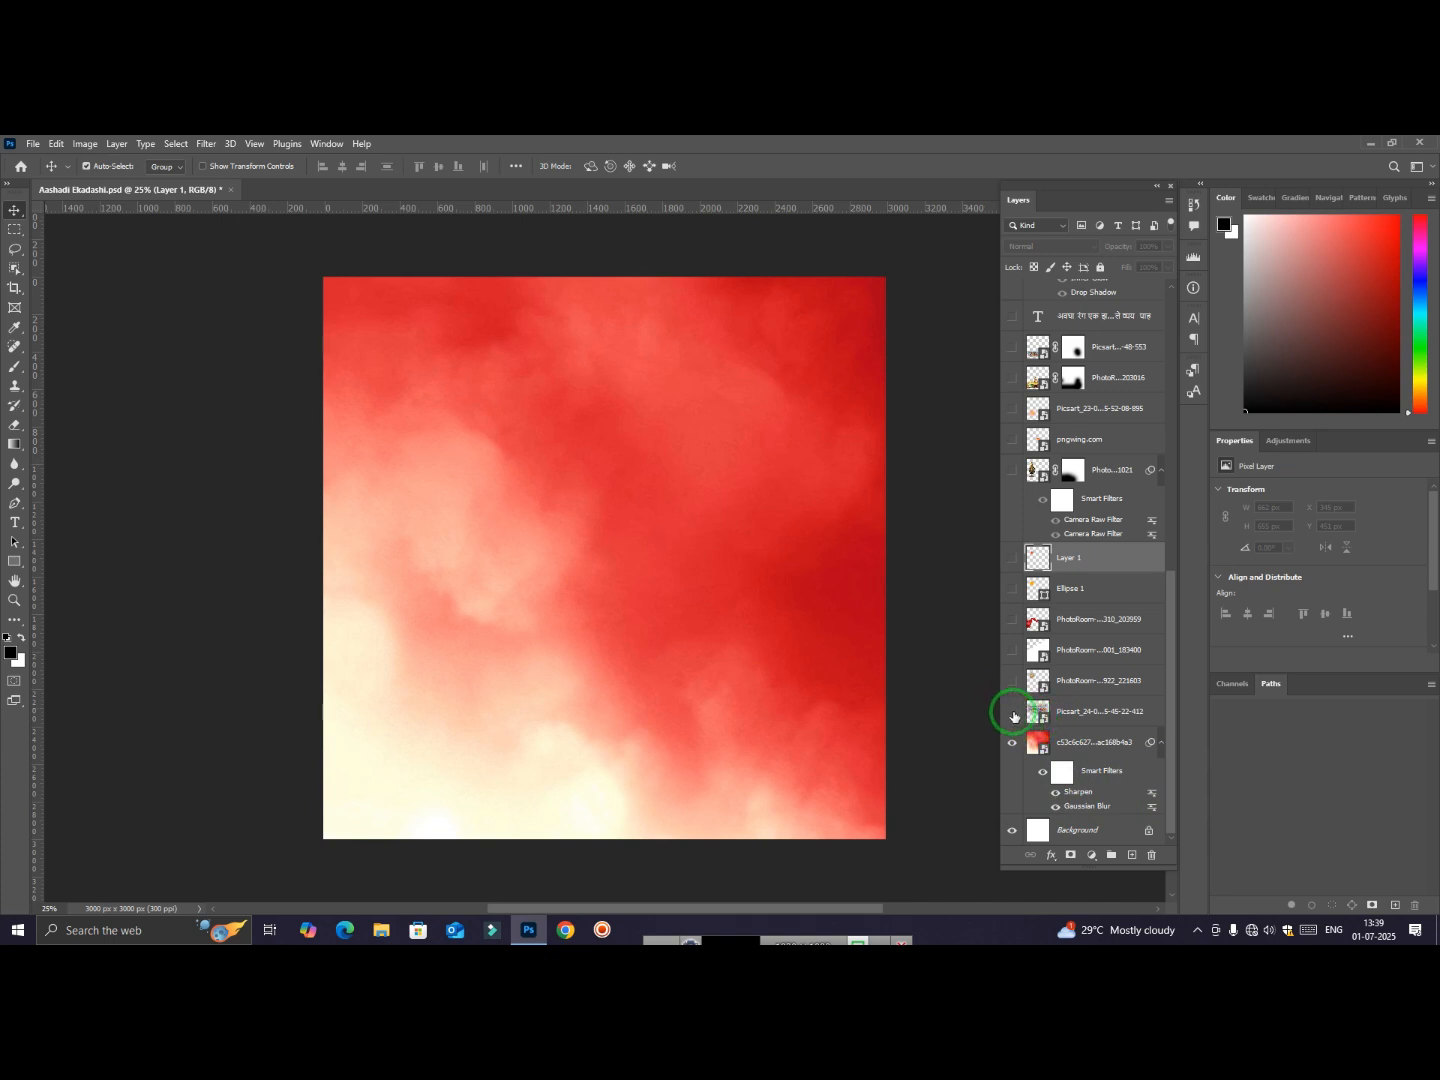
left_click(1012, 714)
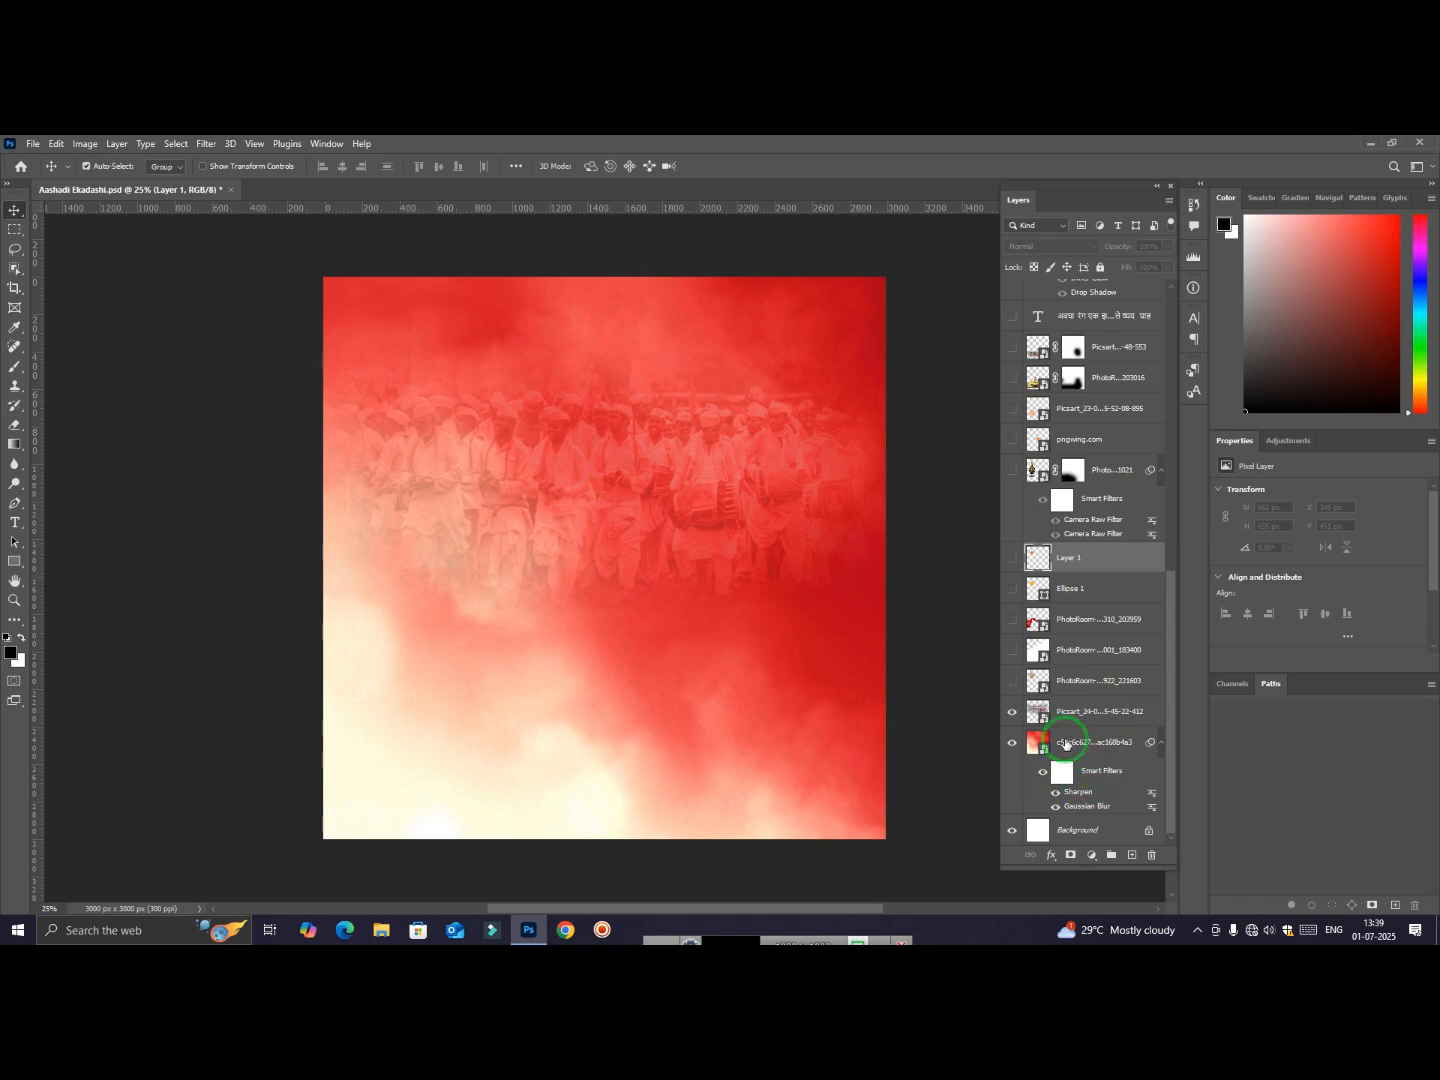
Set the blend mode of the Picsart_24-09-23_15-45-22-412 crowd layer to Linear Dodge (Add)
left_click(1095, 712)
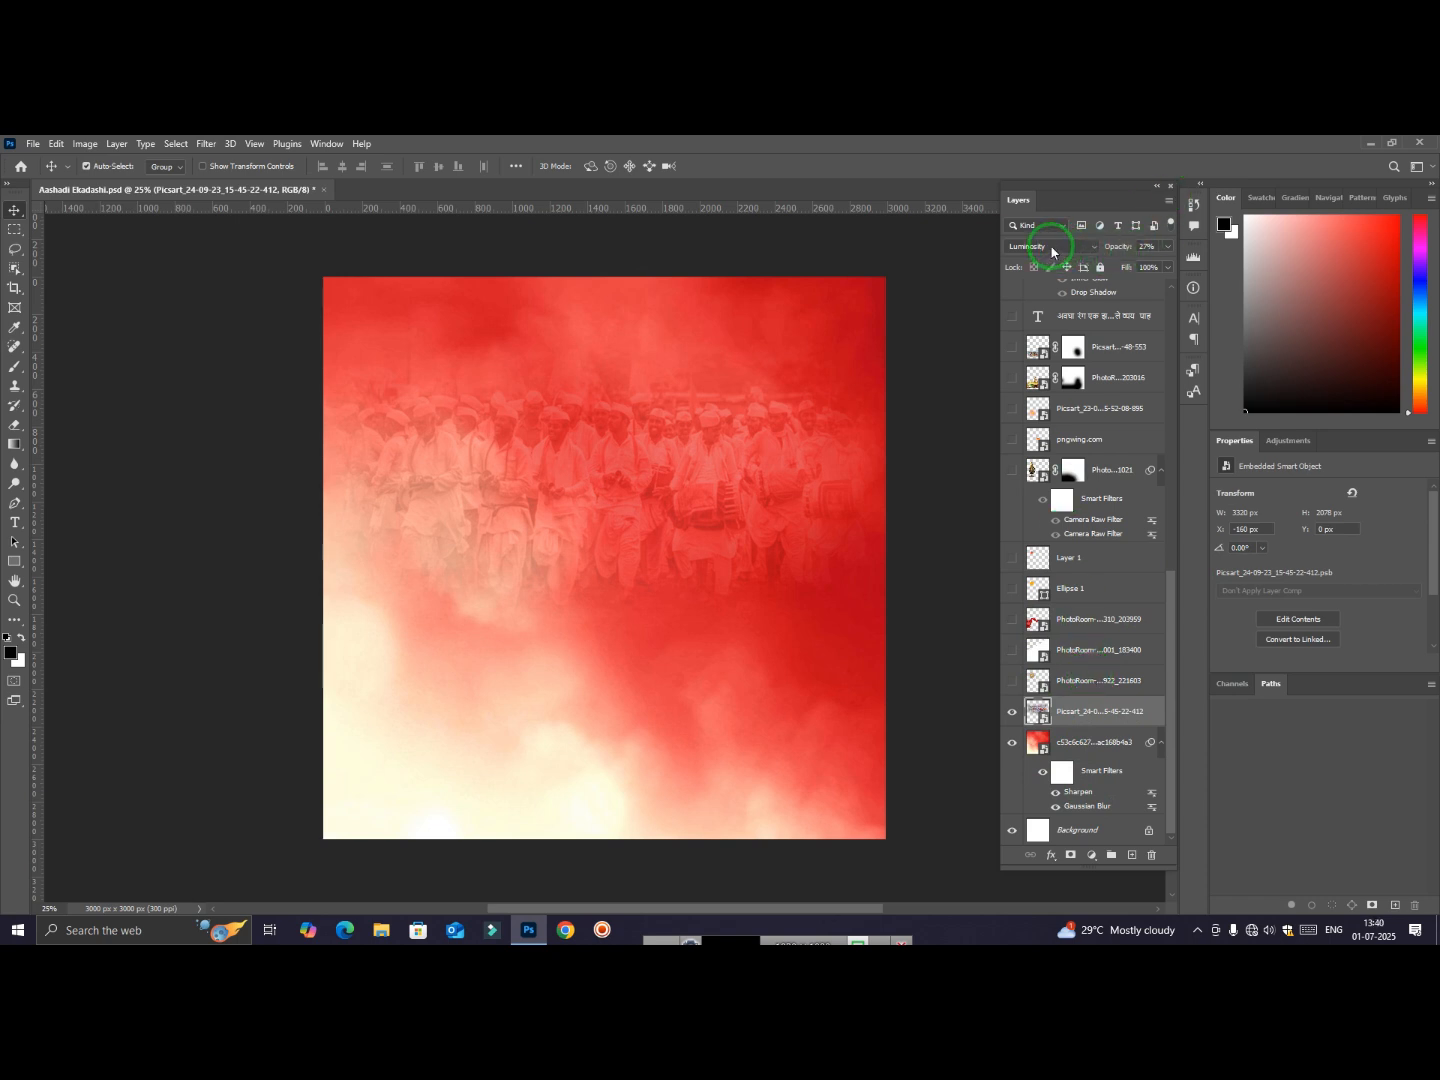
left_click(1091, 248)
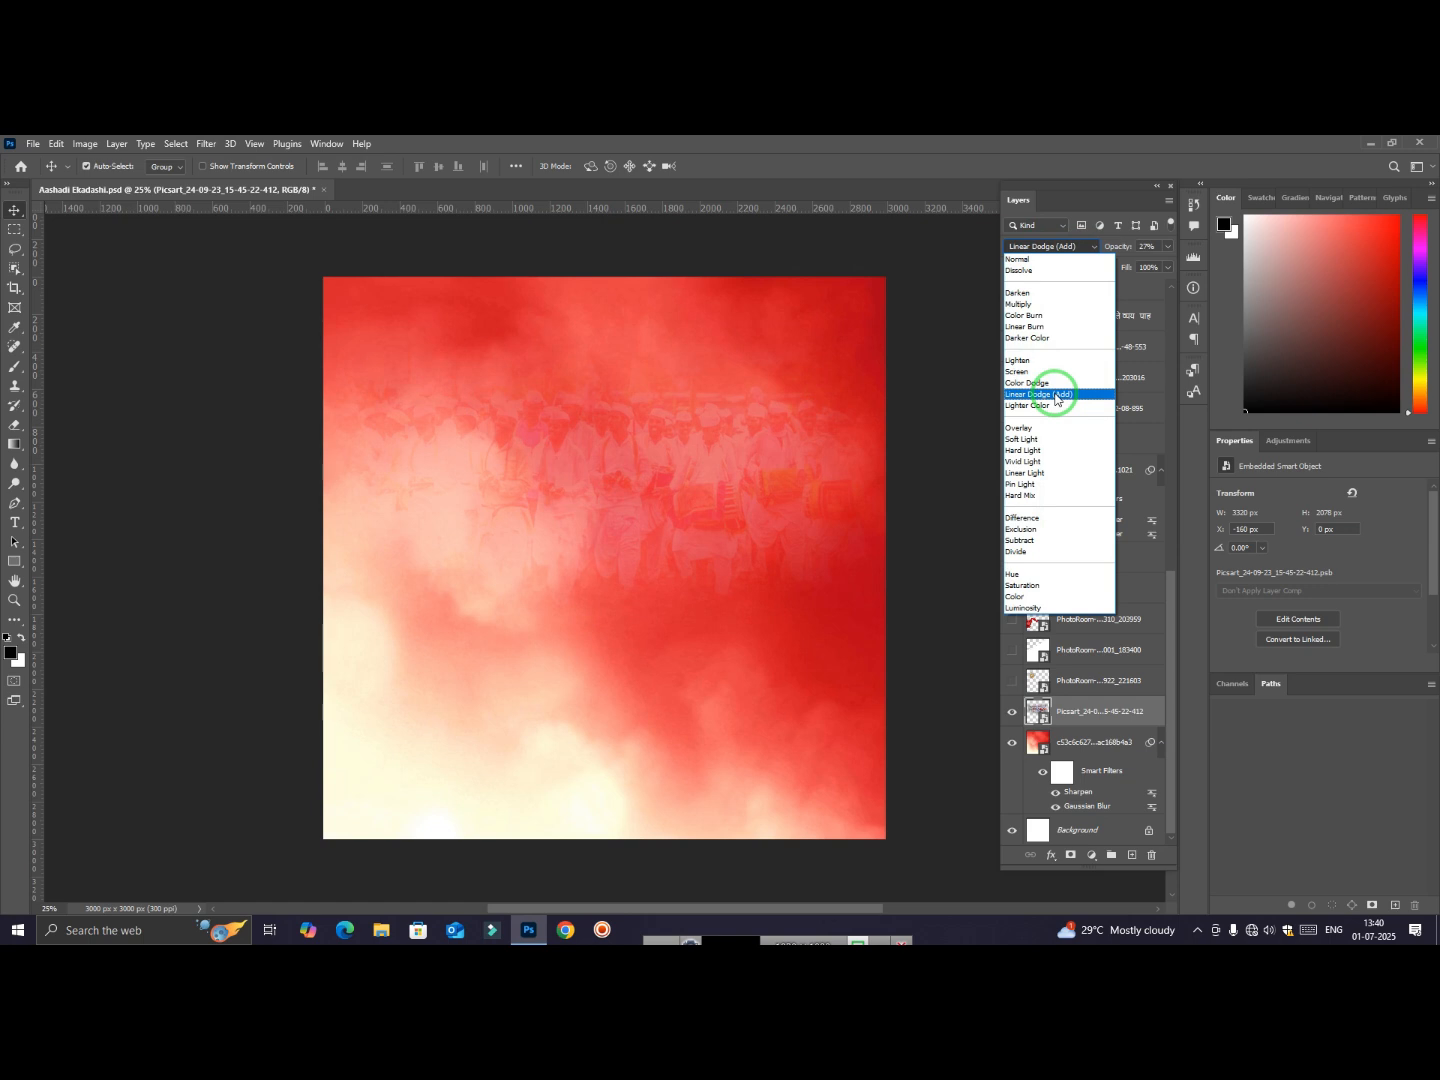
left_click(1056, 395)
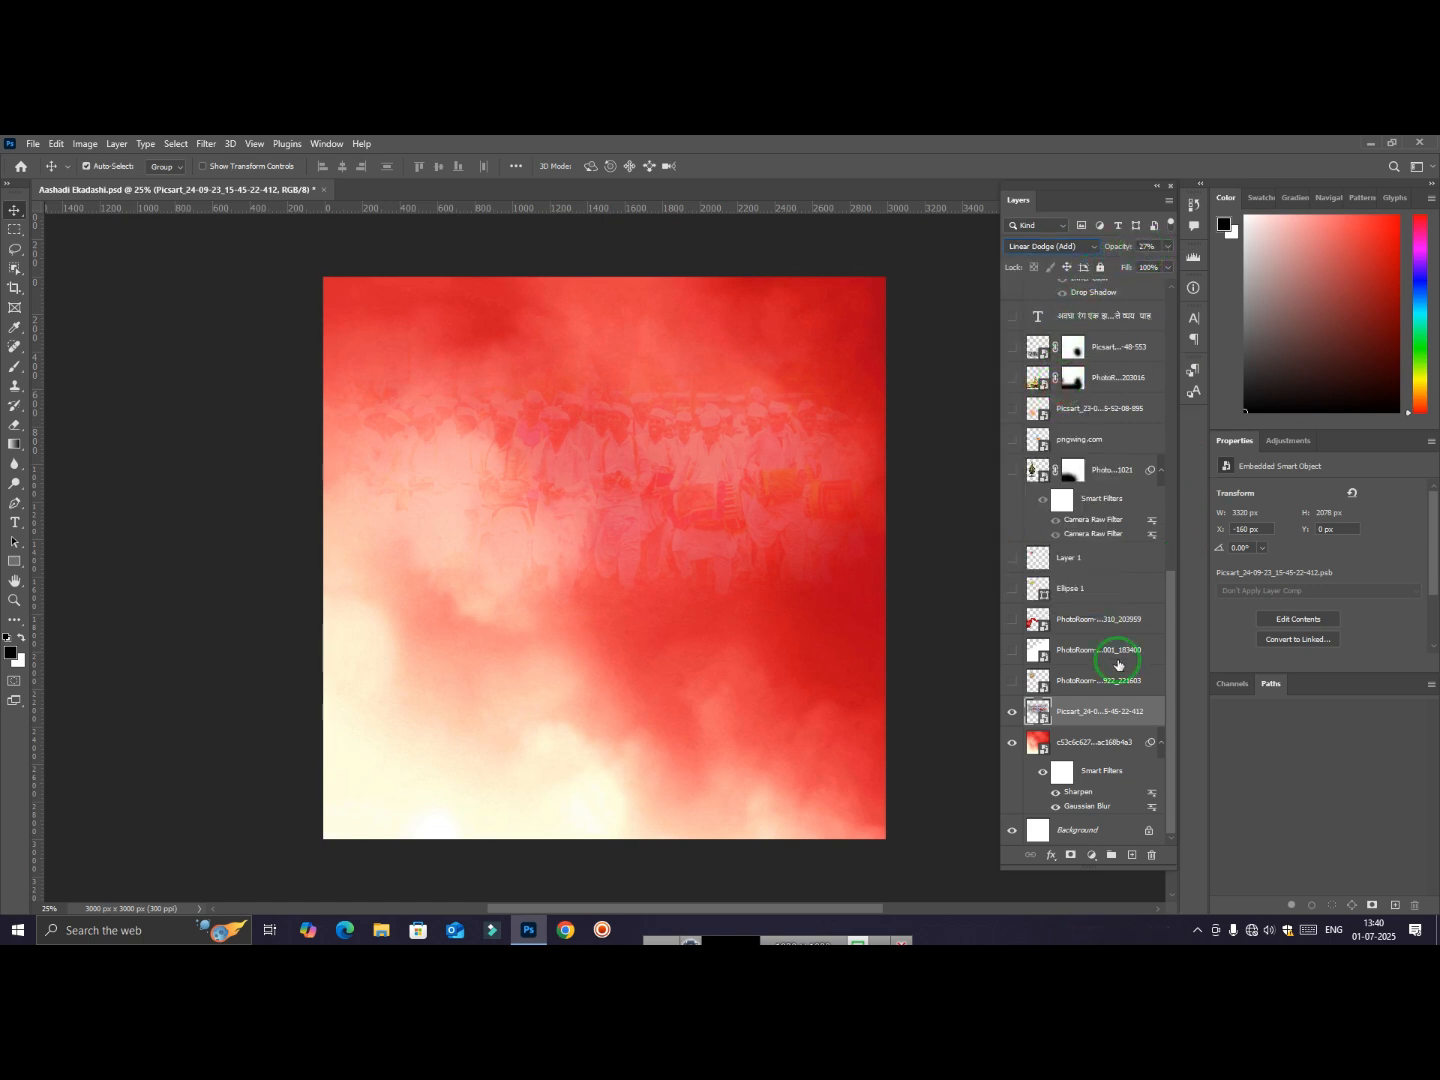
Show the sunburst, white splash and smoke PhotoRoom layers directly above the crowd layer
left_click(1013, 681)
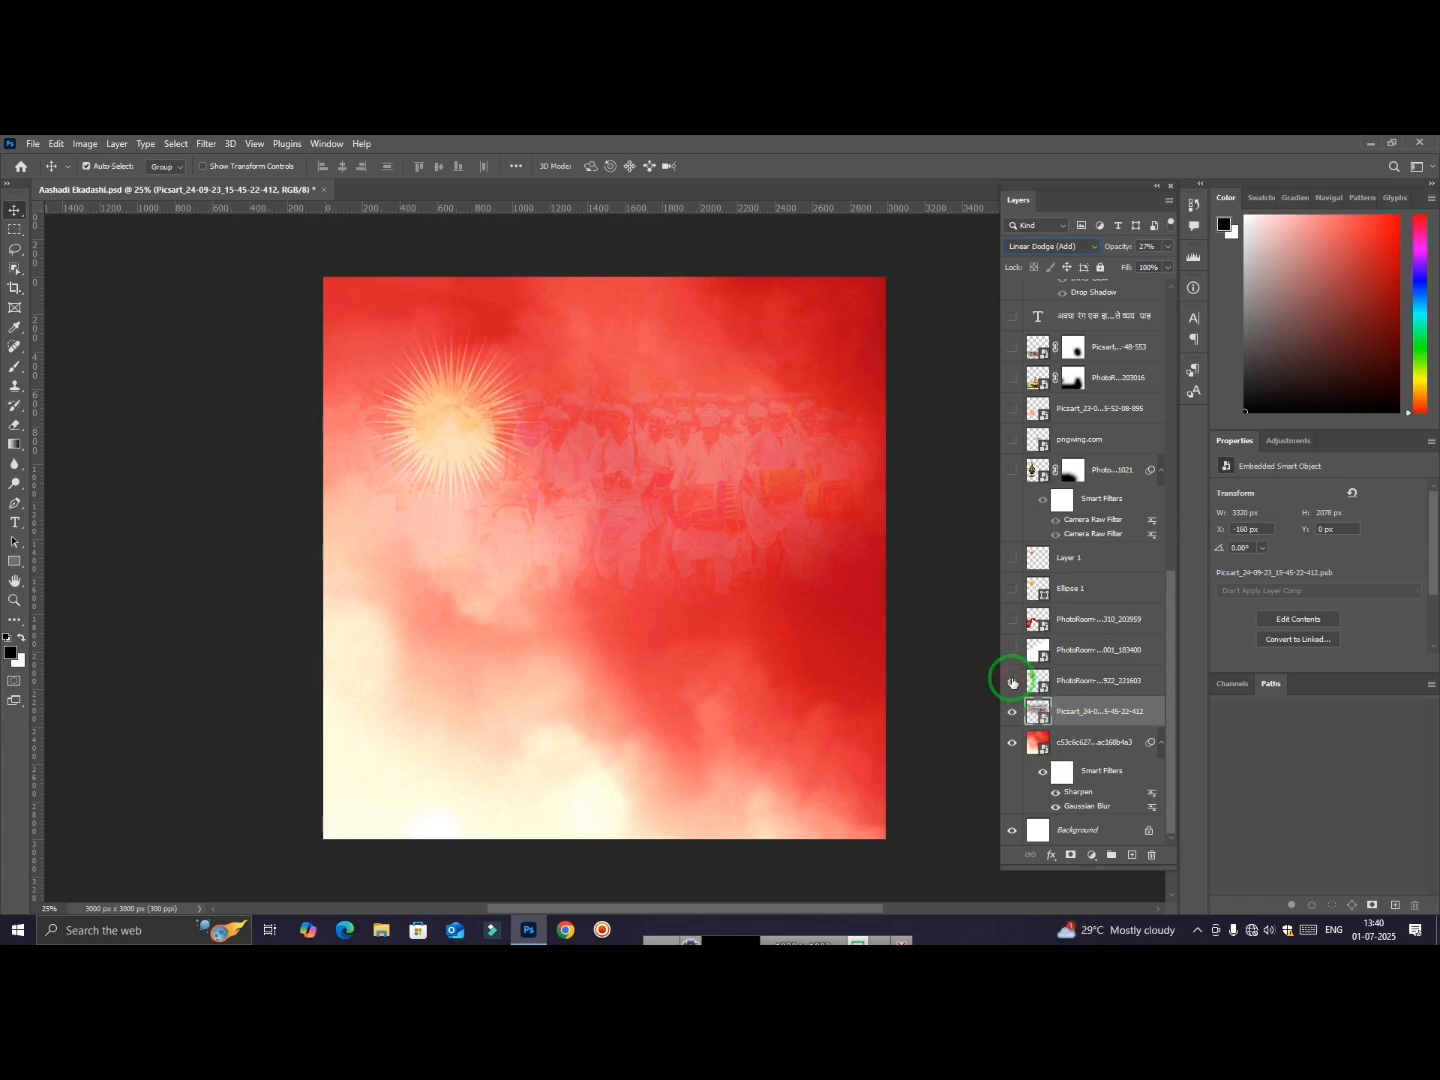
scroll(1069, 714, "up", 1)
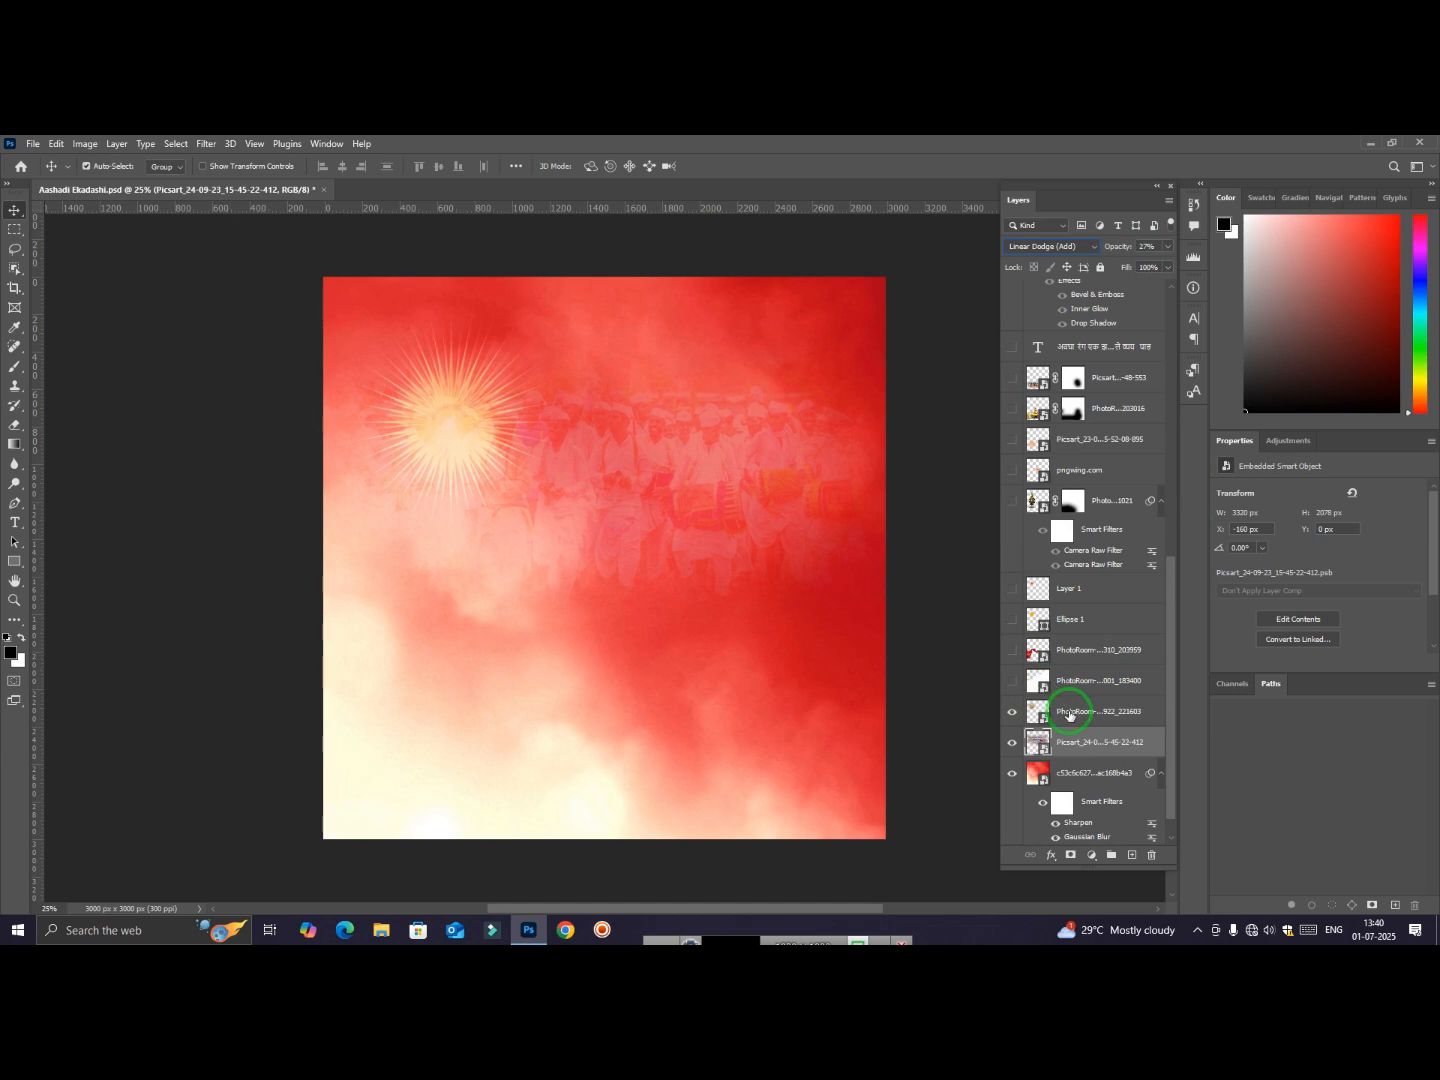
left_click(1012, 682)
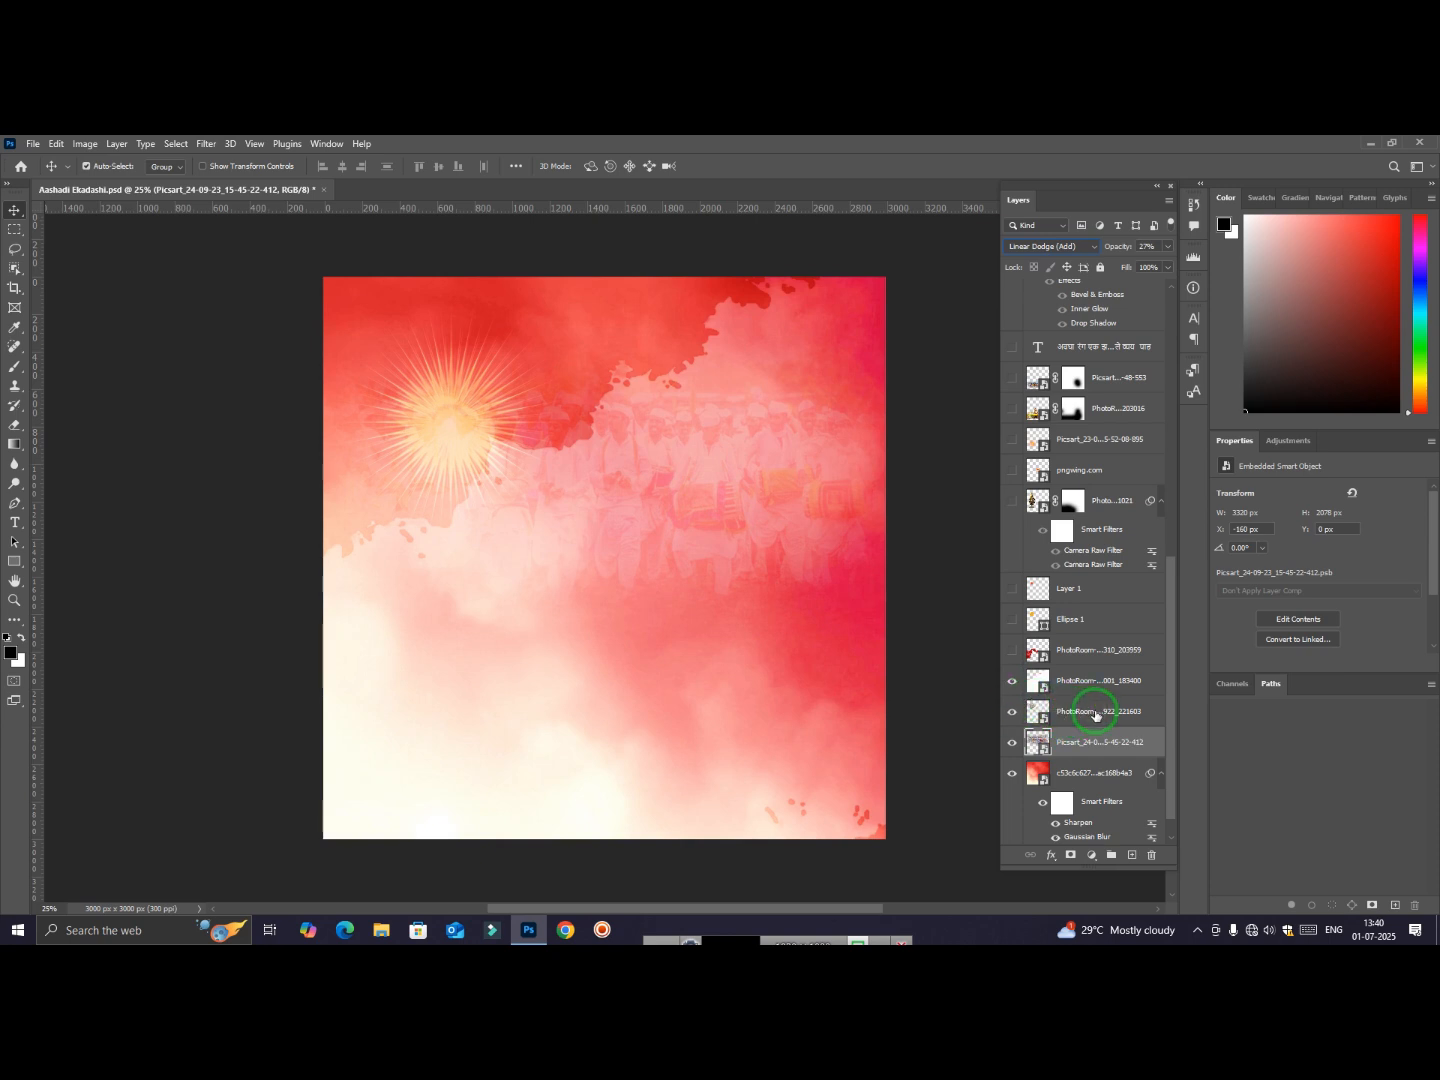
scroll(1043, 662, "up", 1)
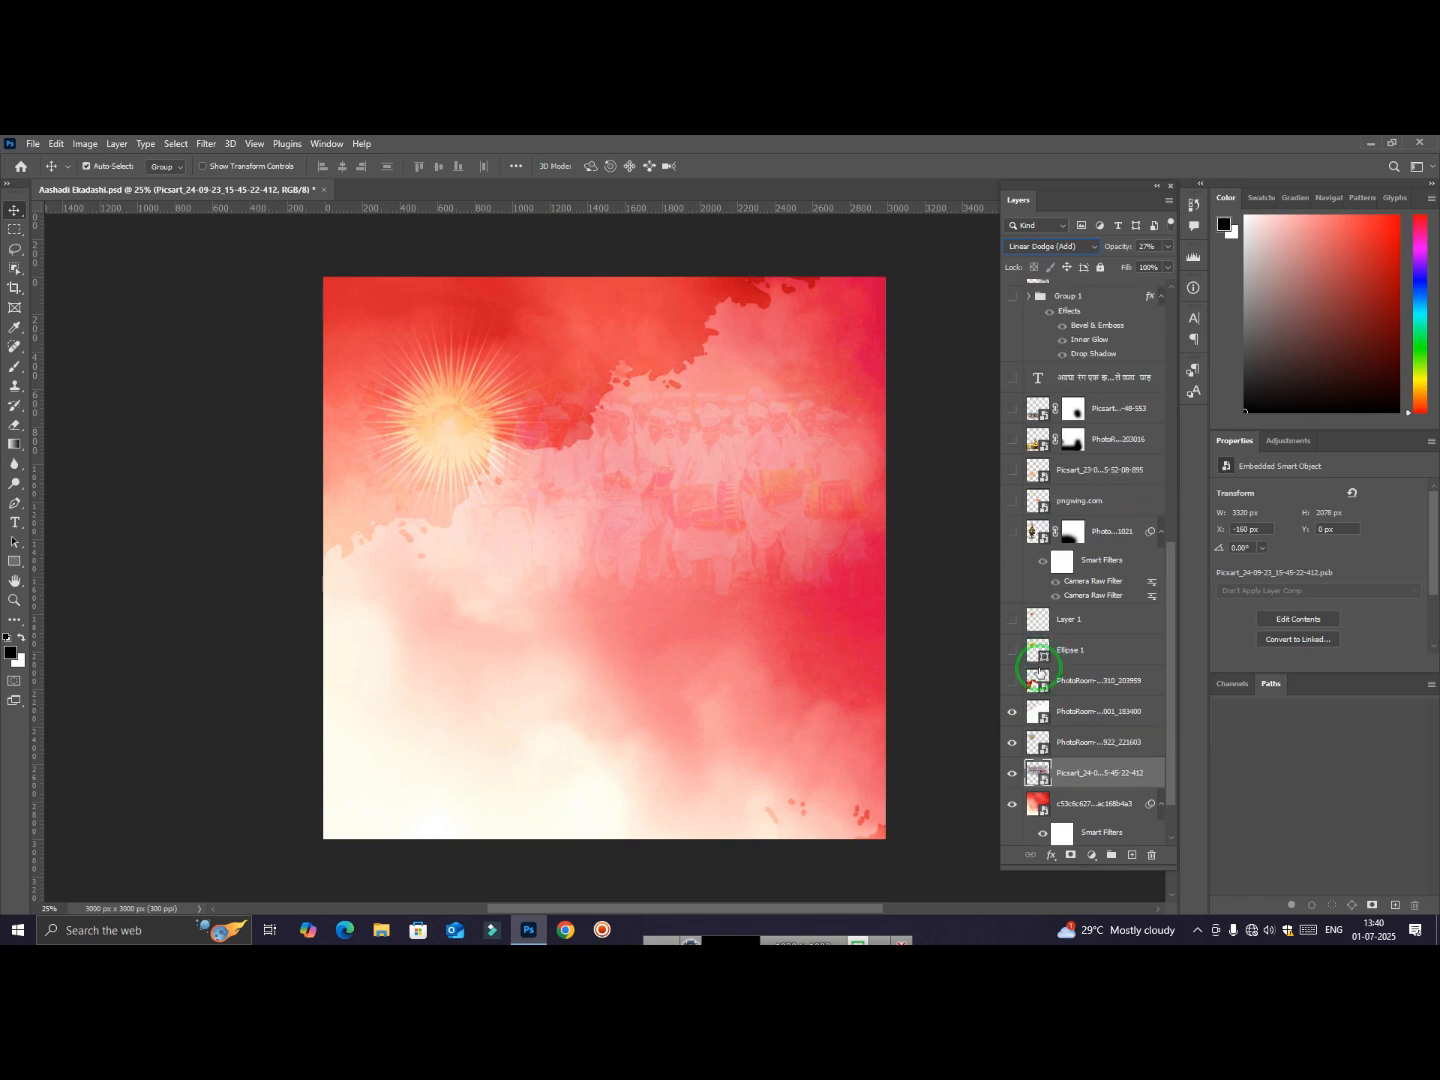
left_click(1011, 681)
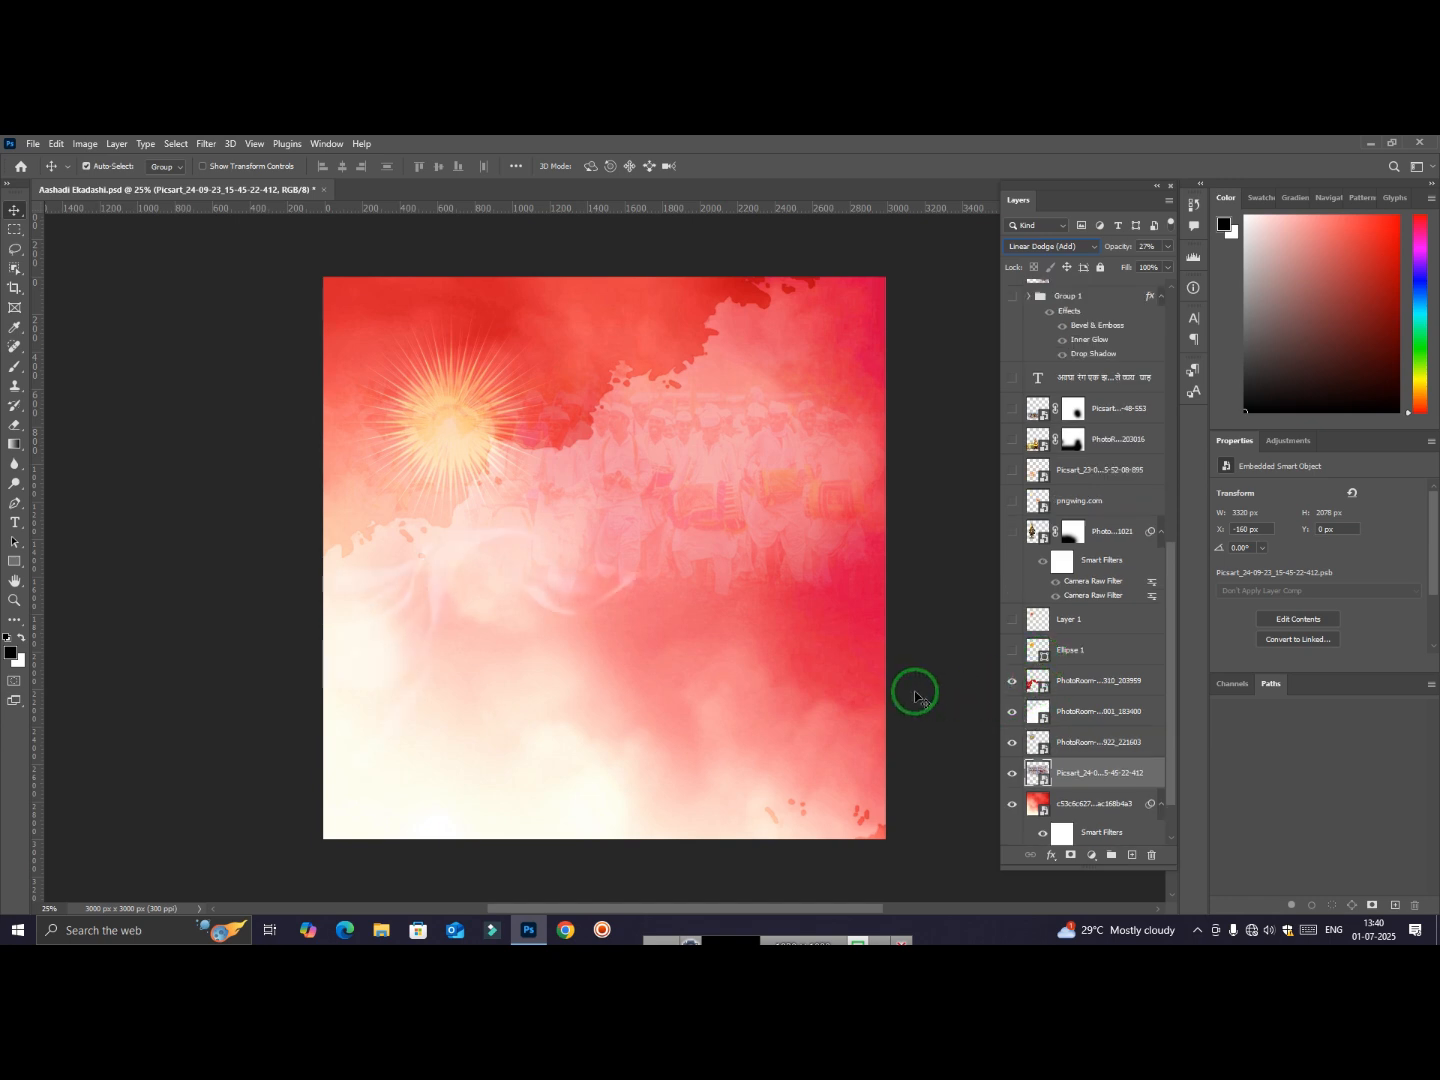
Build the sun by showing Ellipse 1 and Layer 1 and moving the PhotoRoom-20240922_221603 sunburst layer directly above Ellipse 1
scroll(1021, 669, "up", 1)
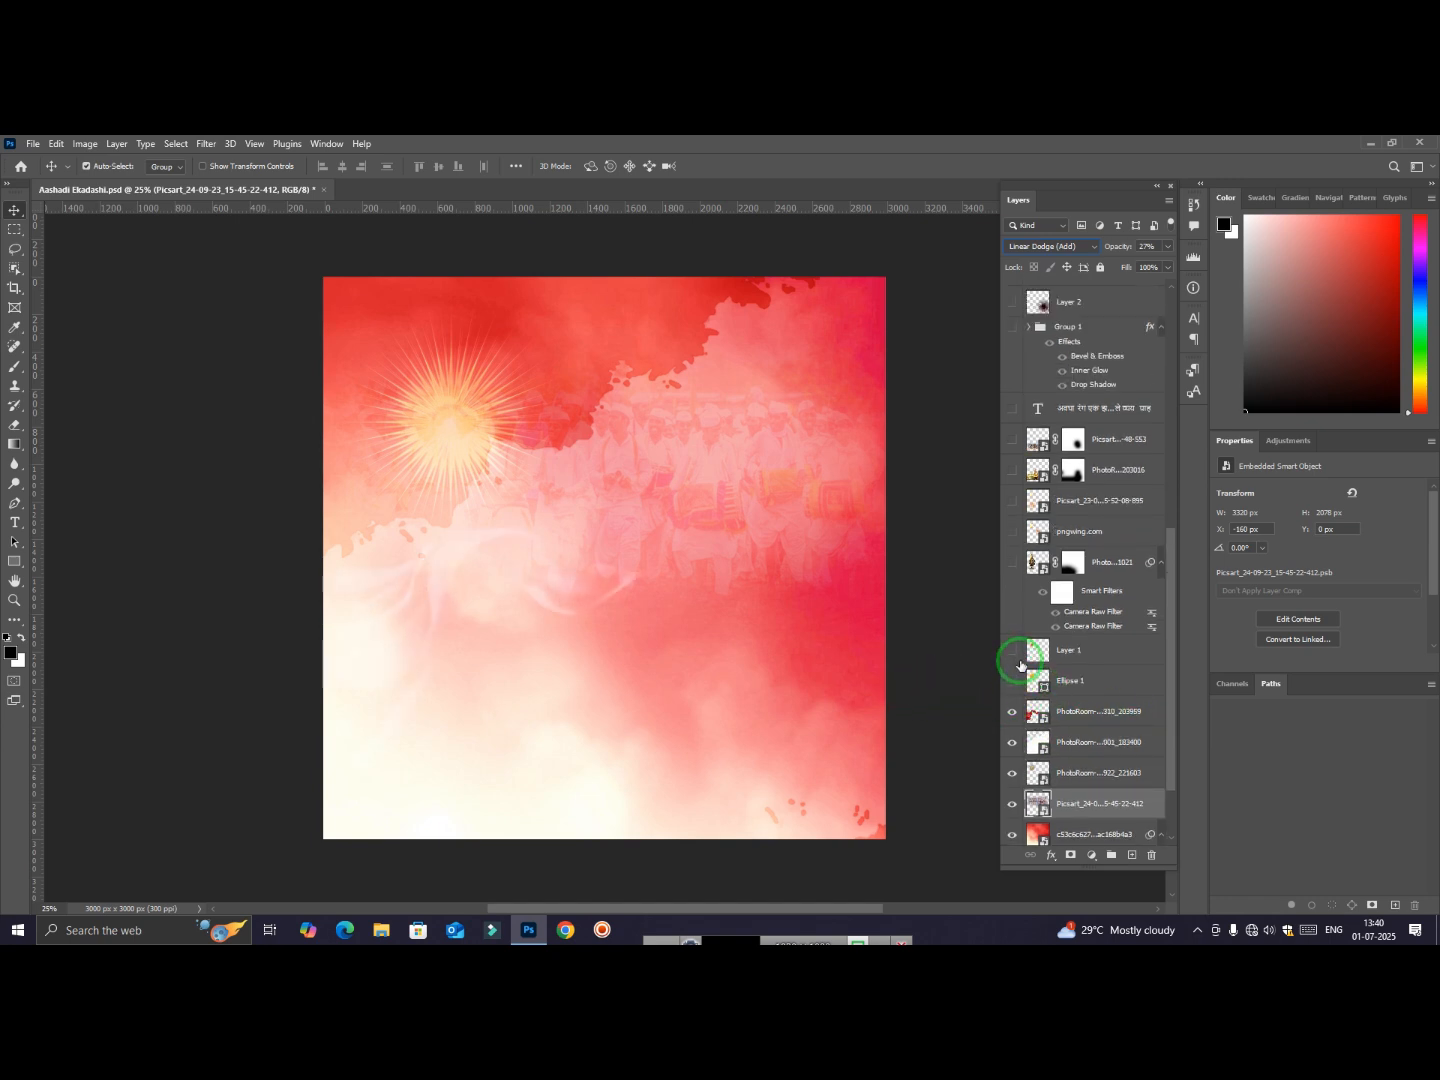
left_click(1011, 681)
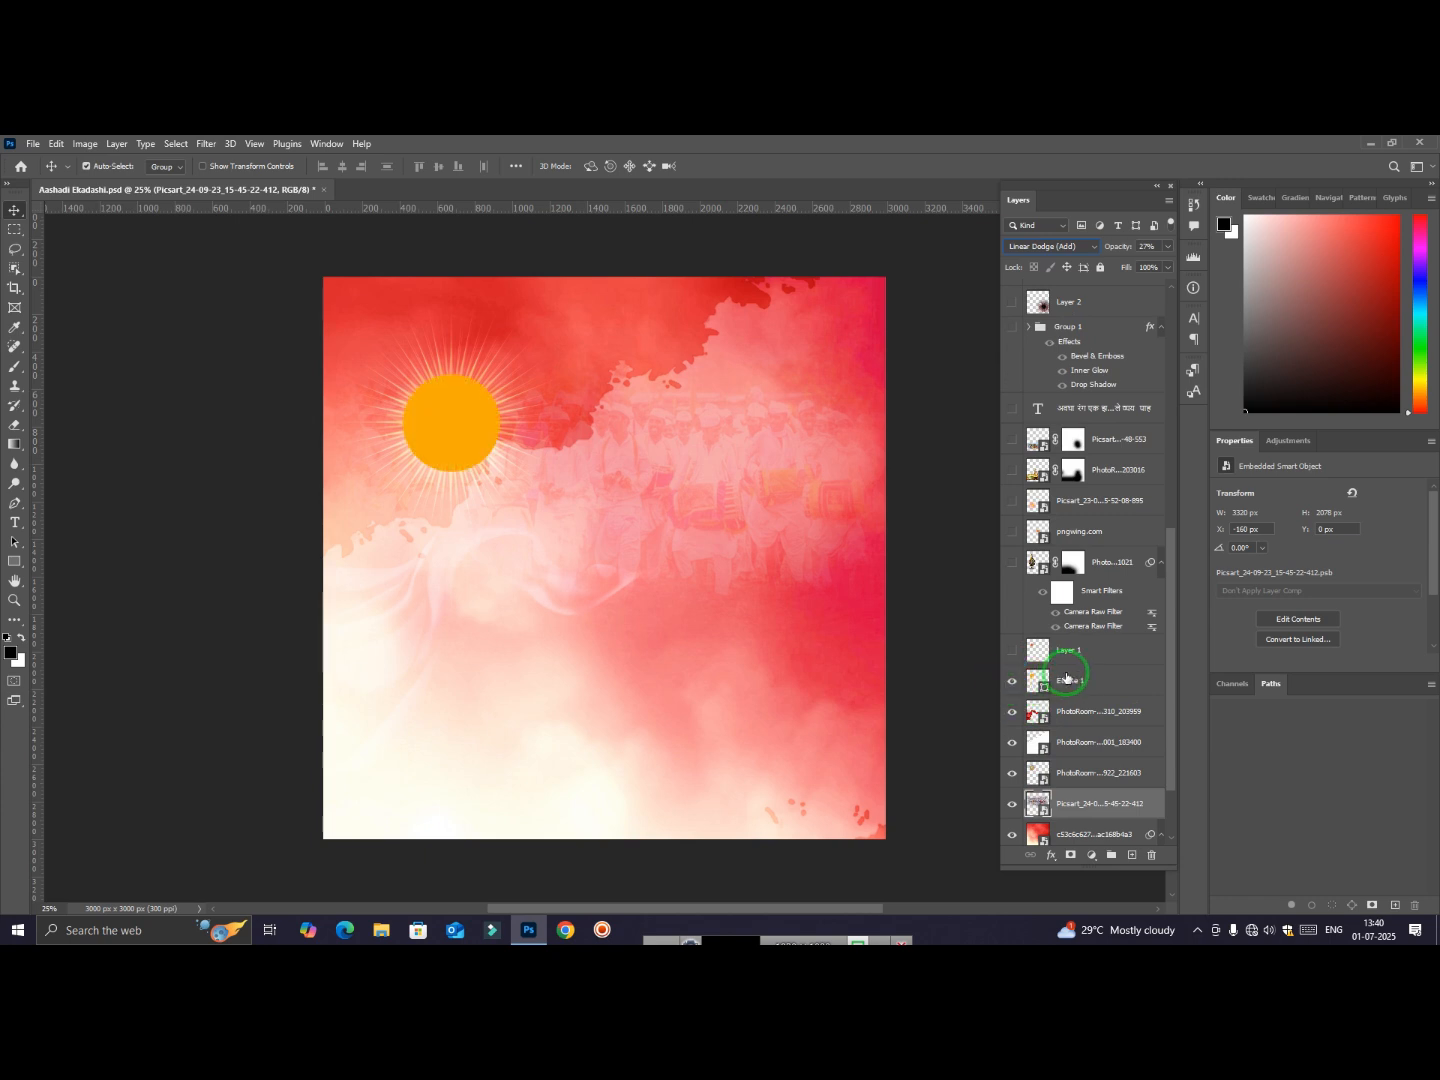
left_click_drag(1077, 764, 1078, 657)
left_click(1041, 689)
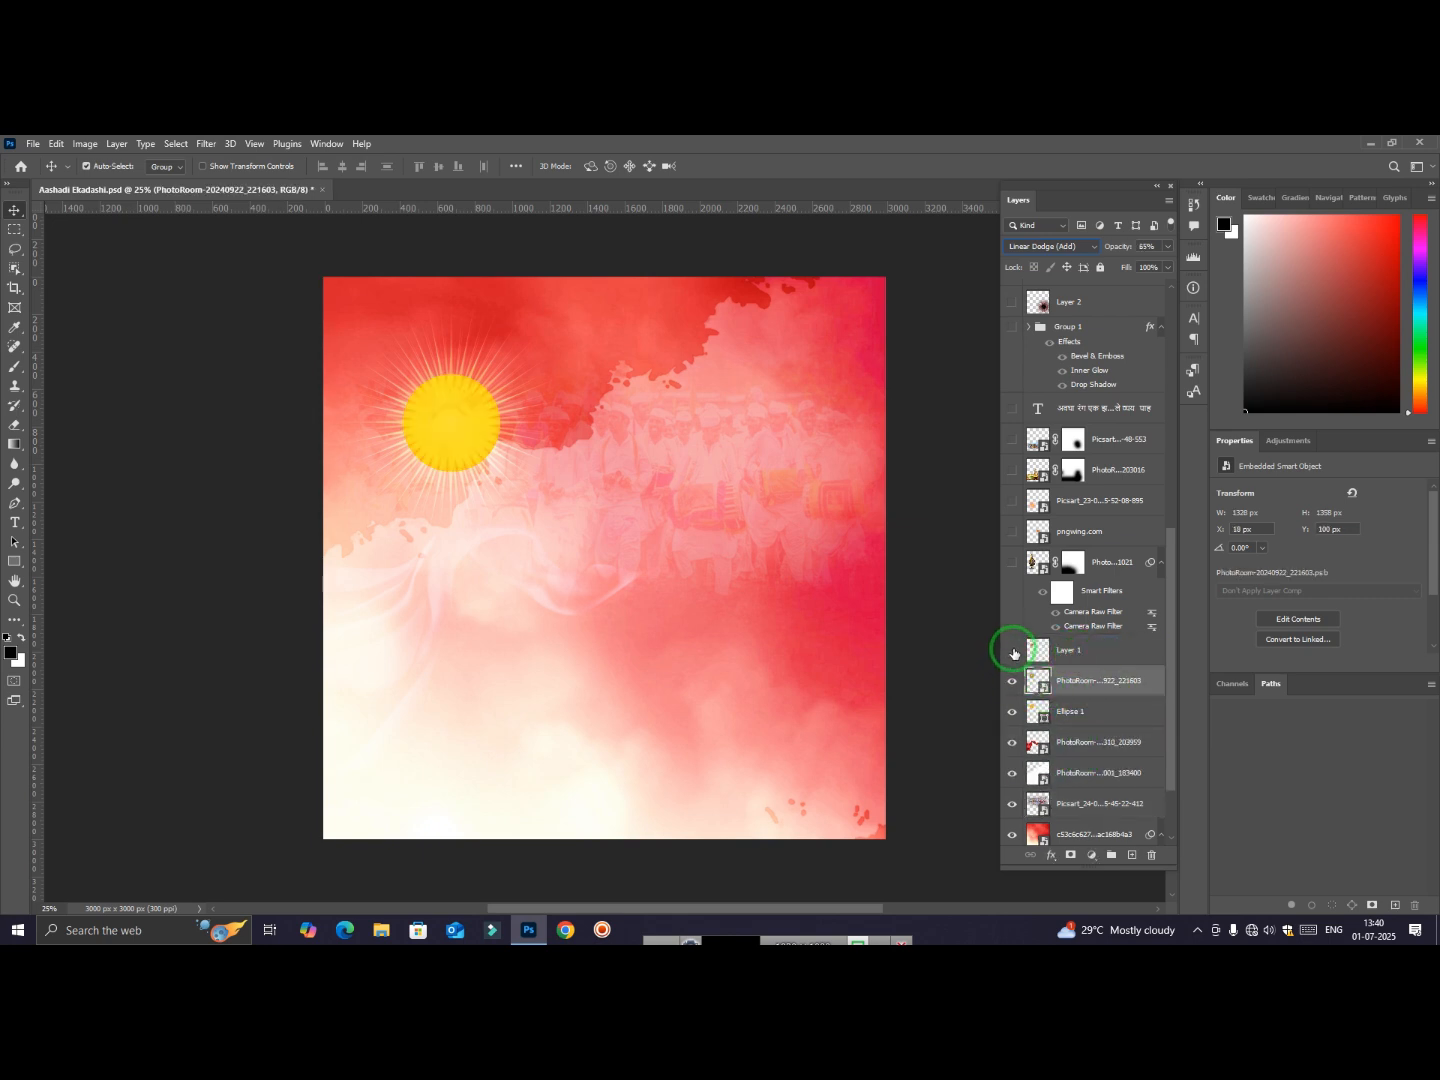
left_click(1013, 653)
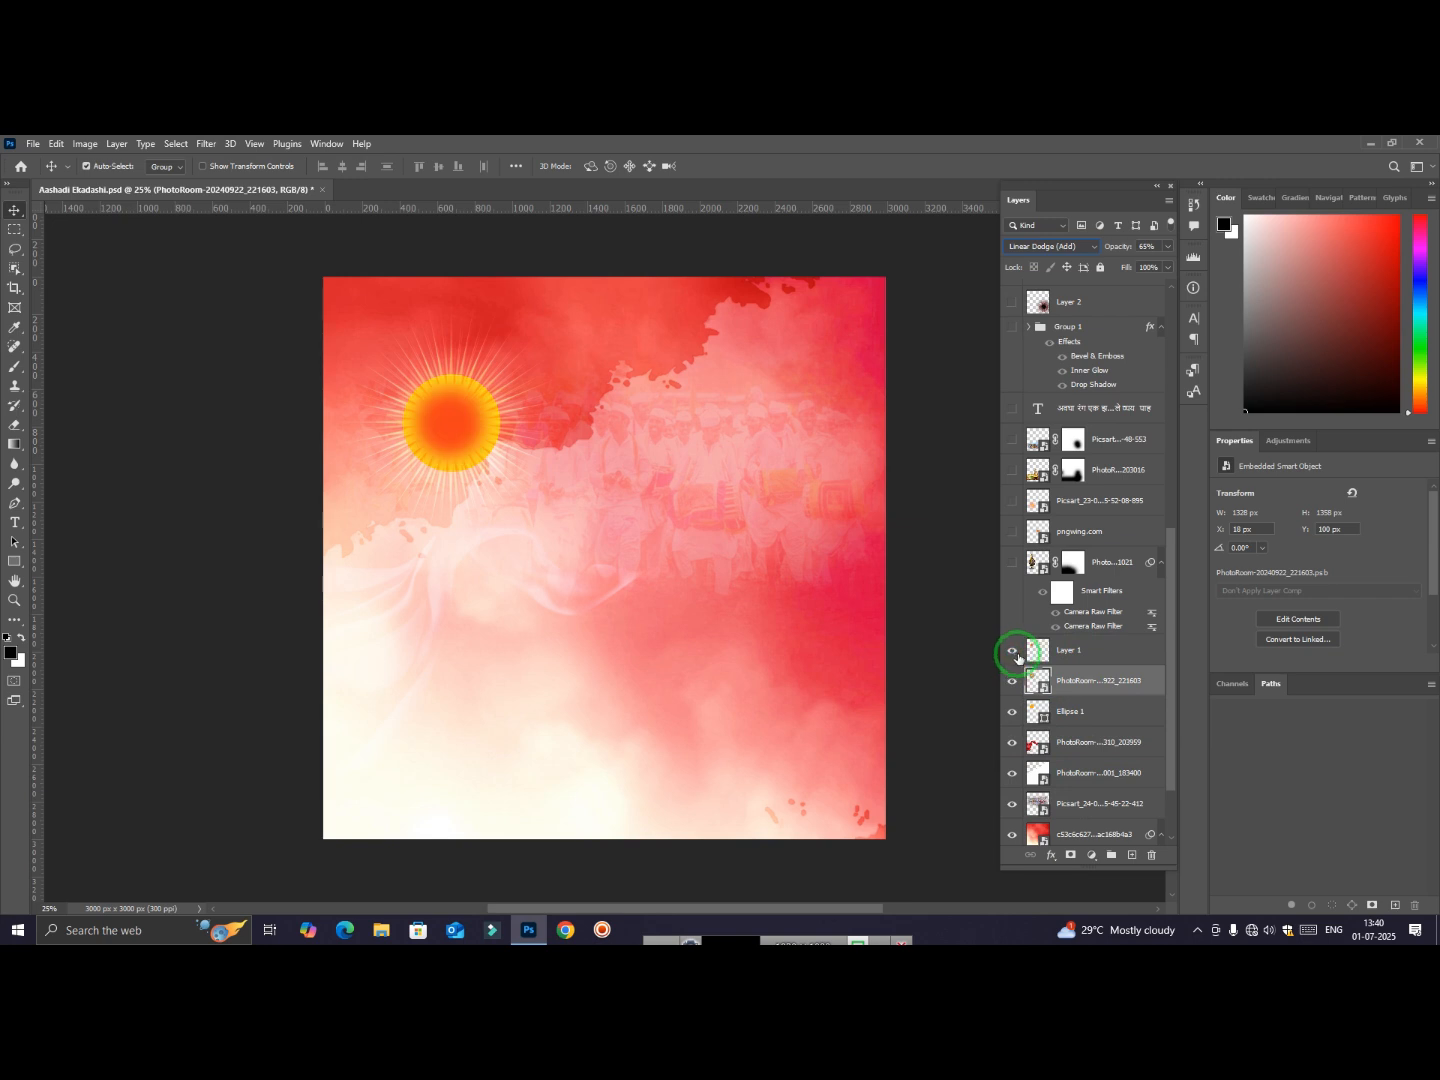
Show the deity statue layer and toggle its Smart Filters off and on to compare the Camera Raw effect
scroll(1033, 660, "up", 1)
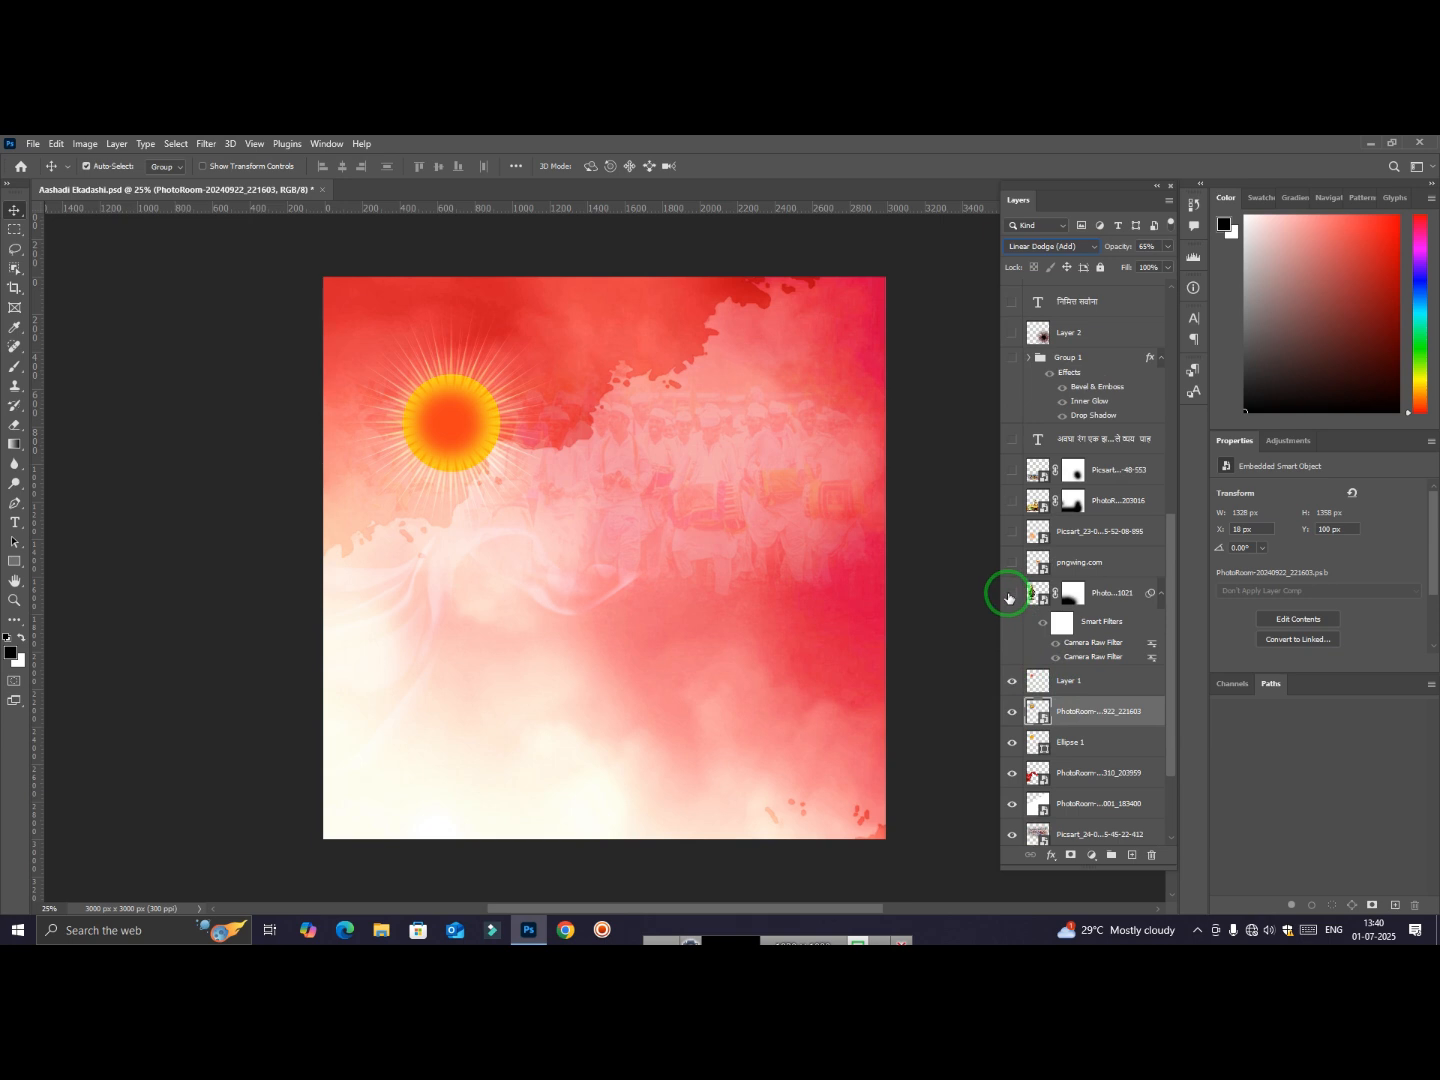
left_click(1011, 595)
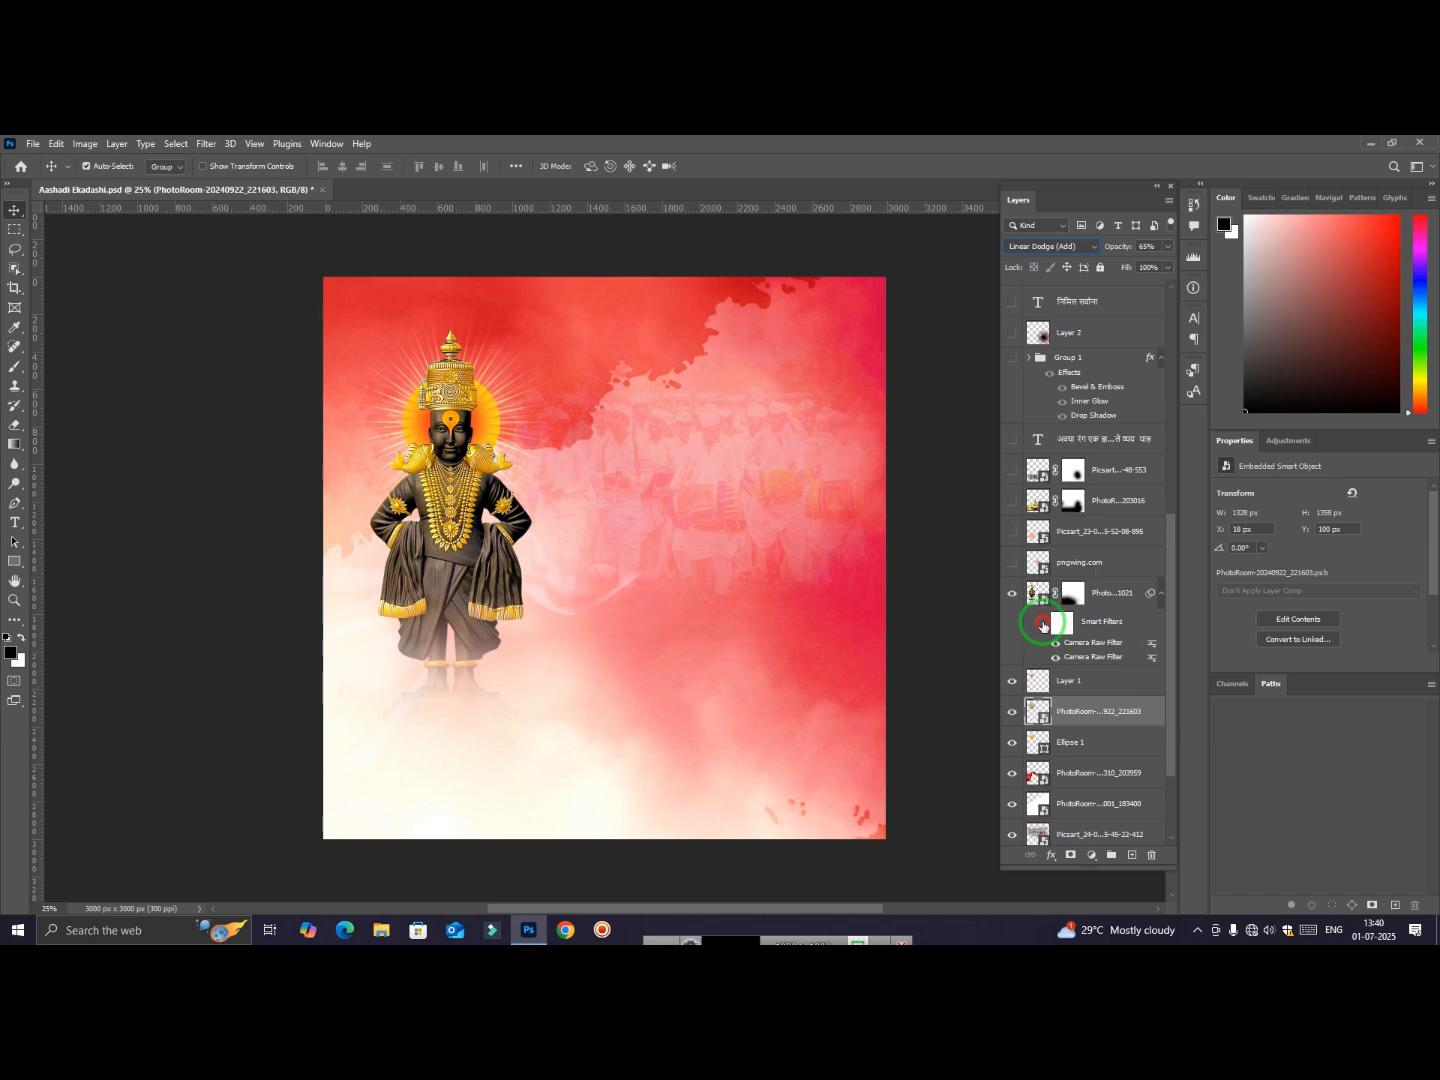
left_click(1043, 626)
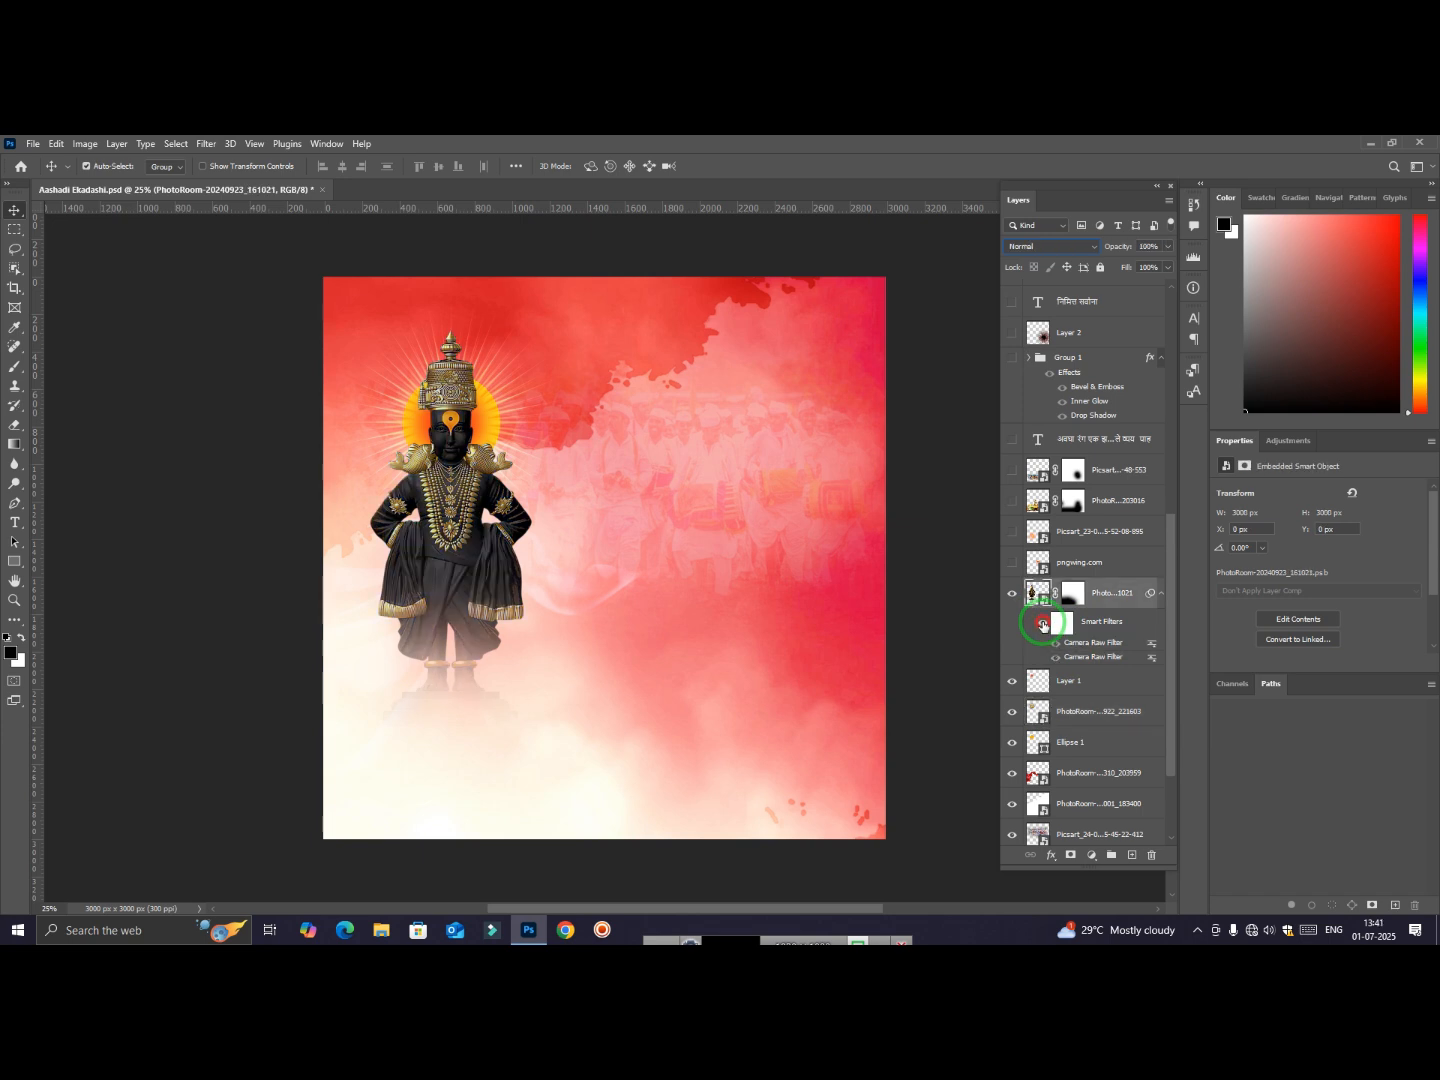
left_click(1043, 625)
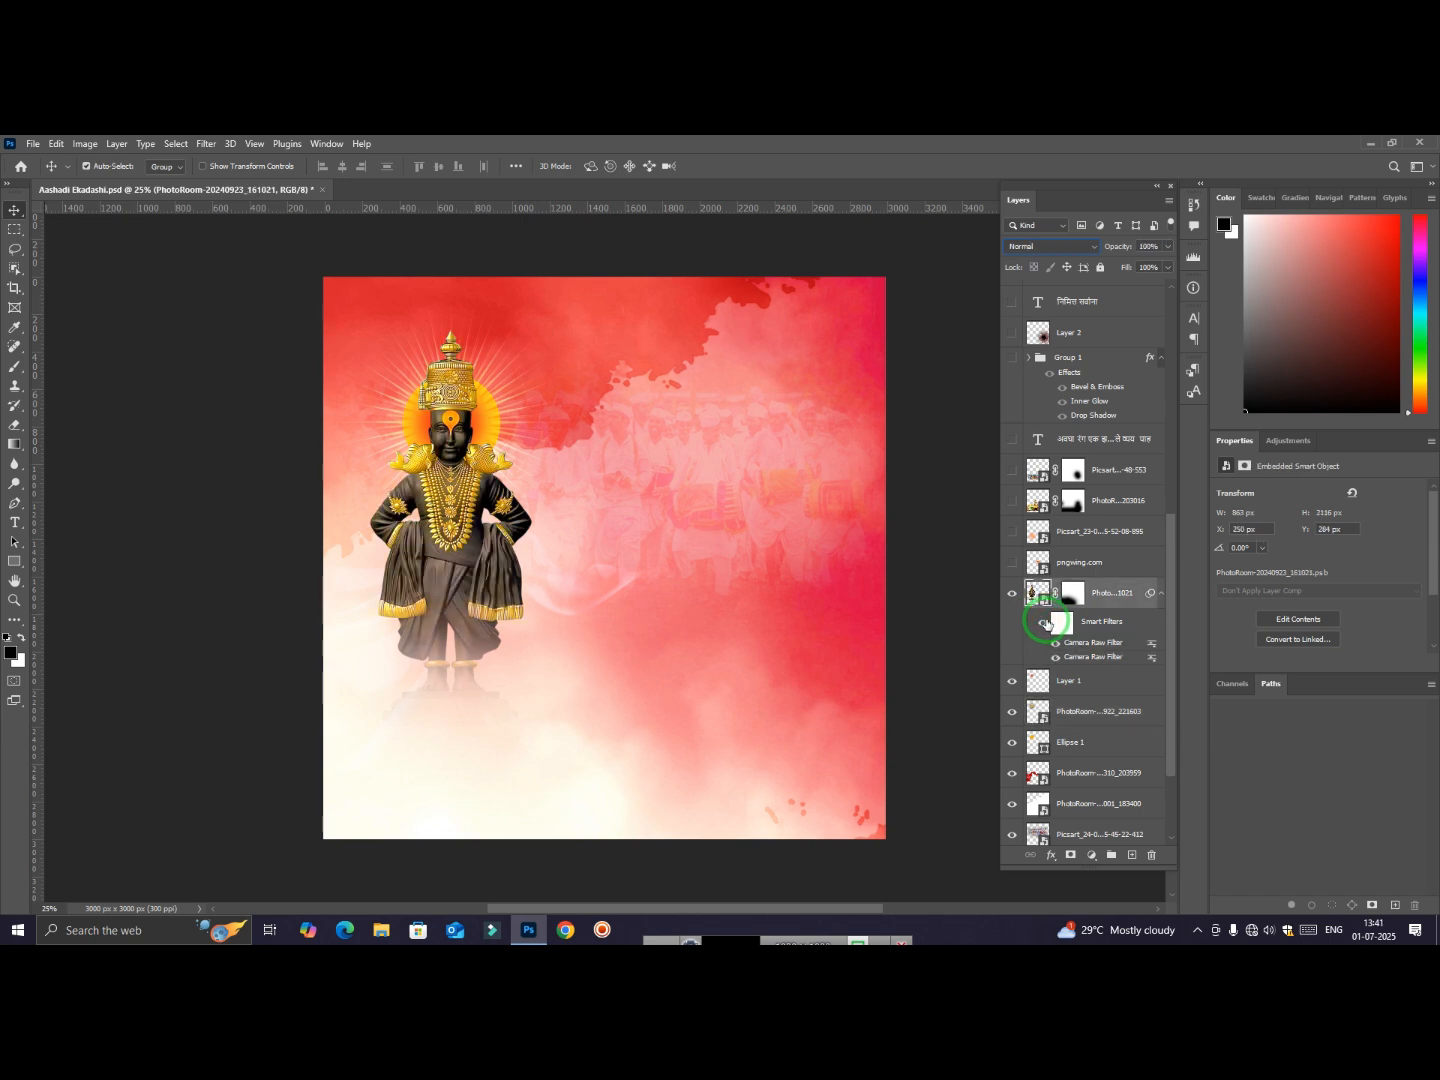
Show the pngwing.com flag layer and the Picsart_23-06-17_15-52-08-895 glow layer above the statue
scroll(1046, 624, "up", 1)
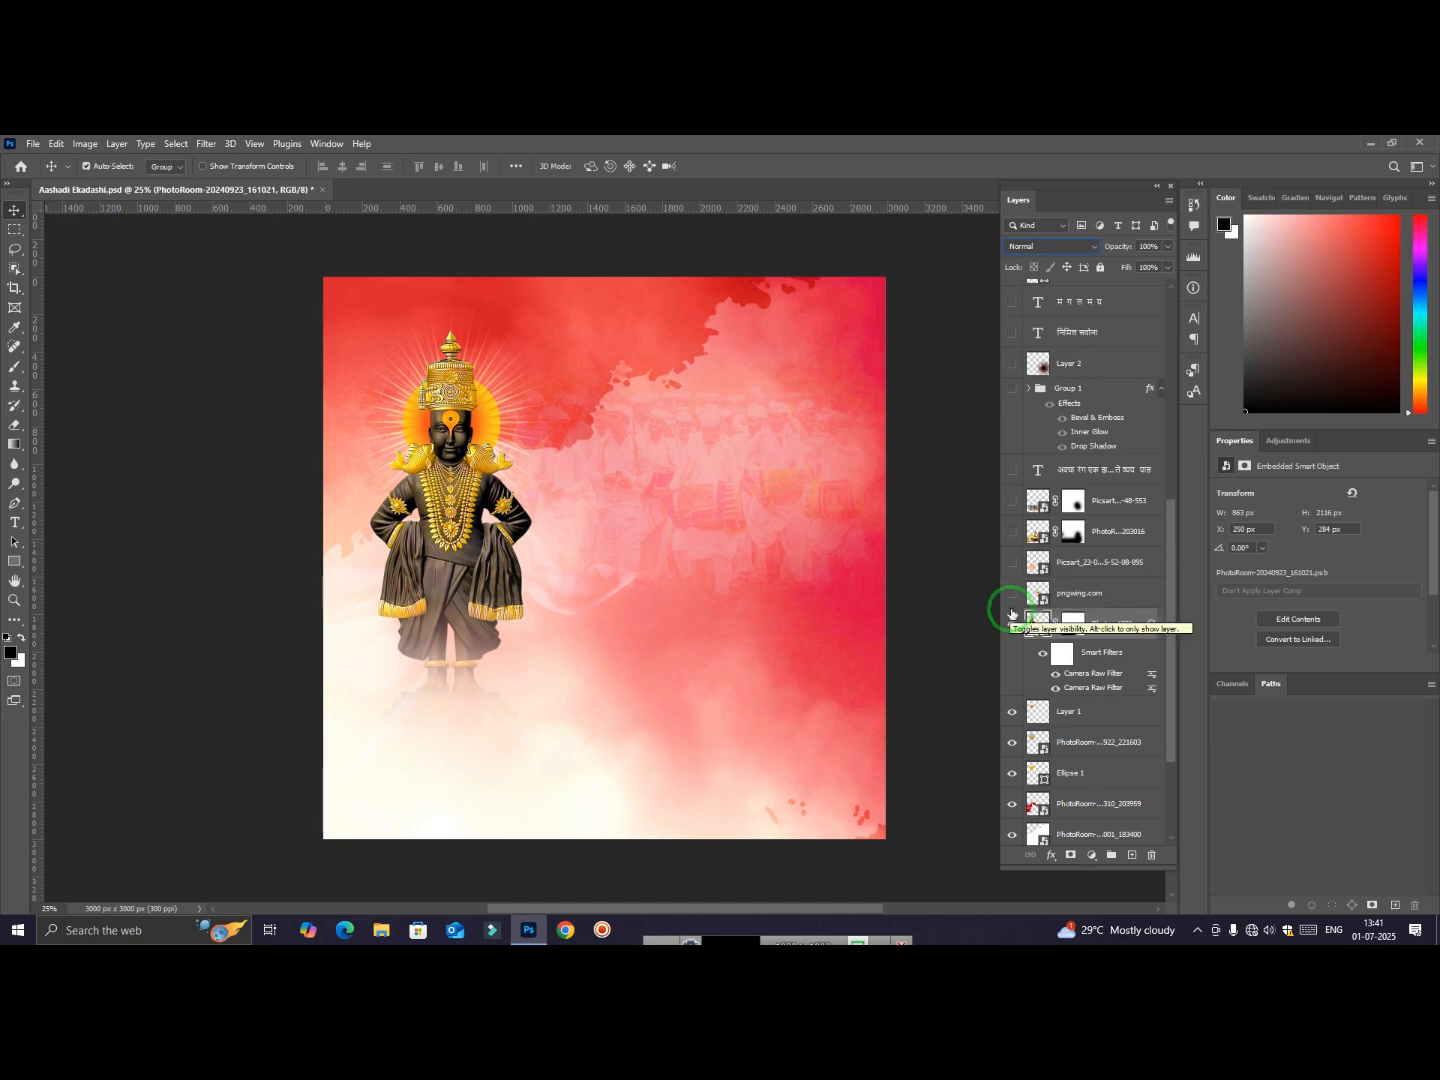
scroll(1030, 599, "up", 1)
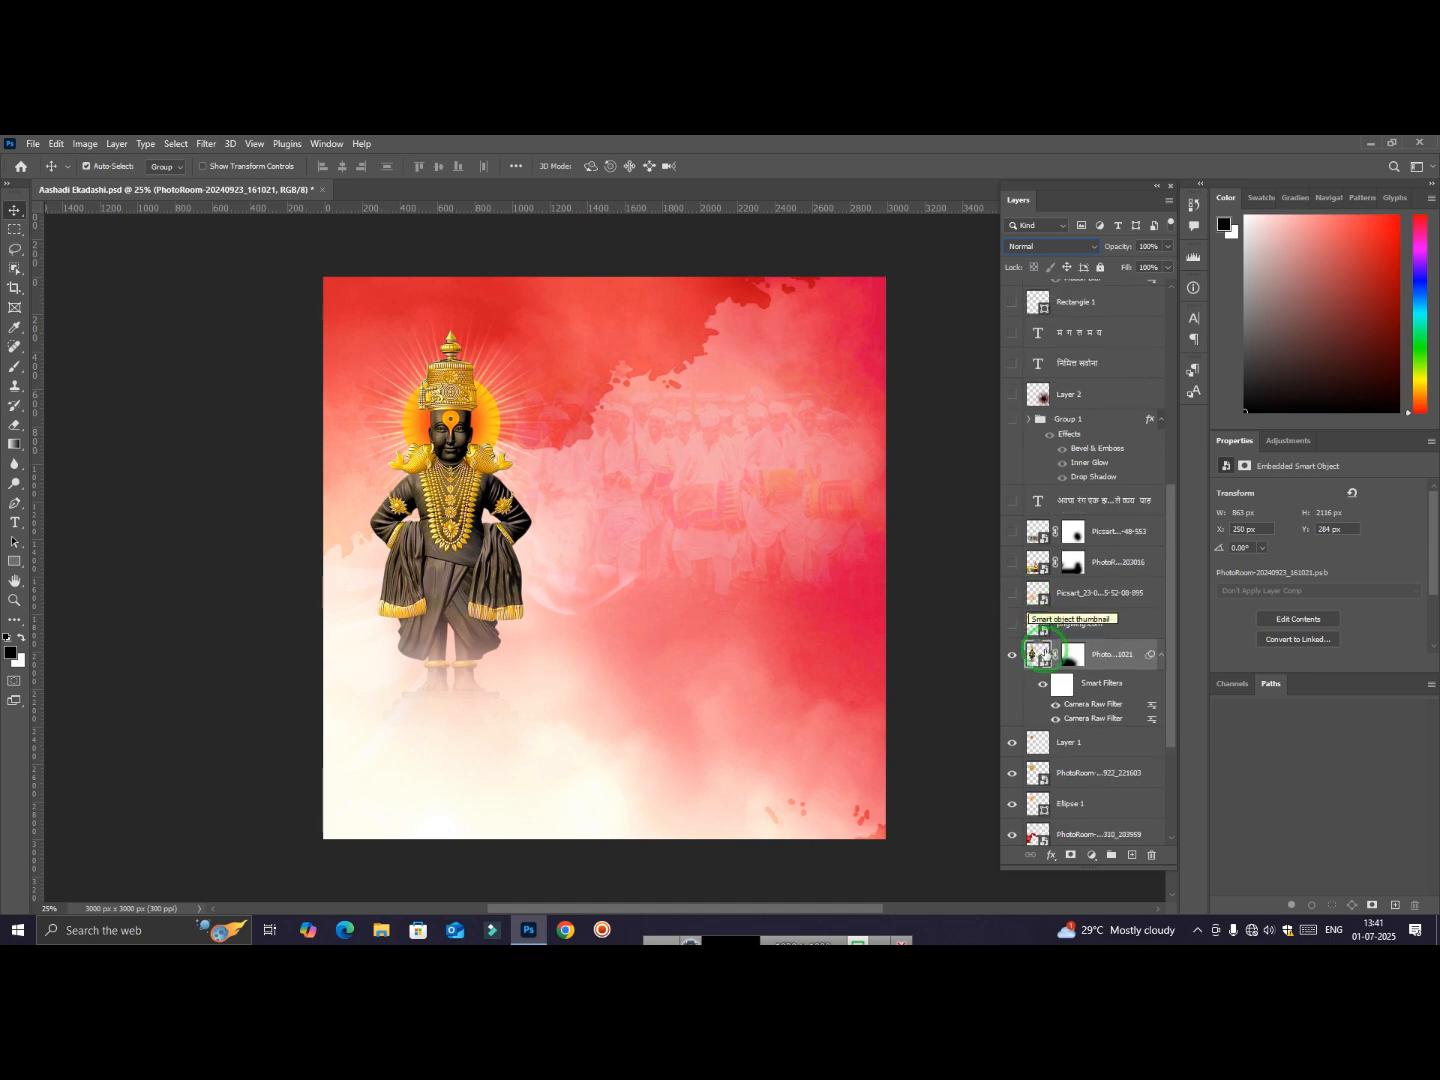
left_click(1012, 626)
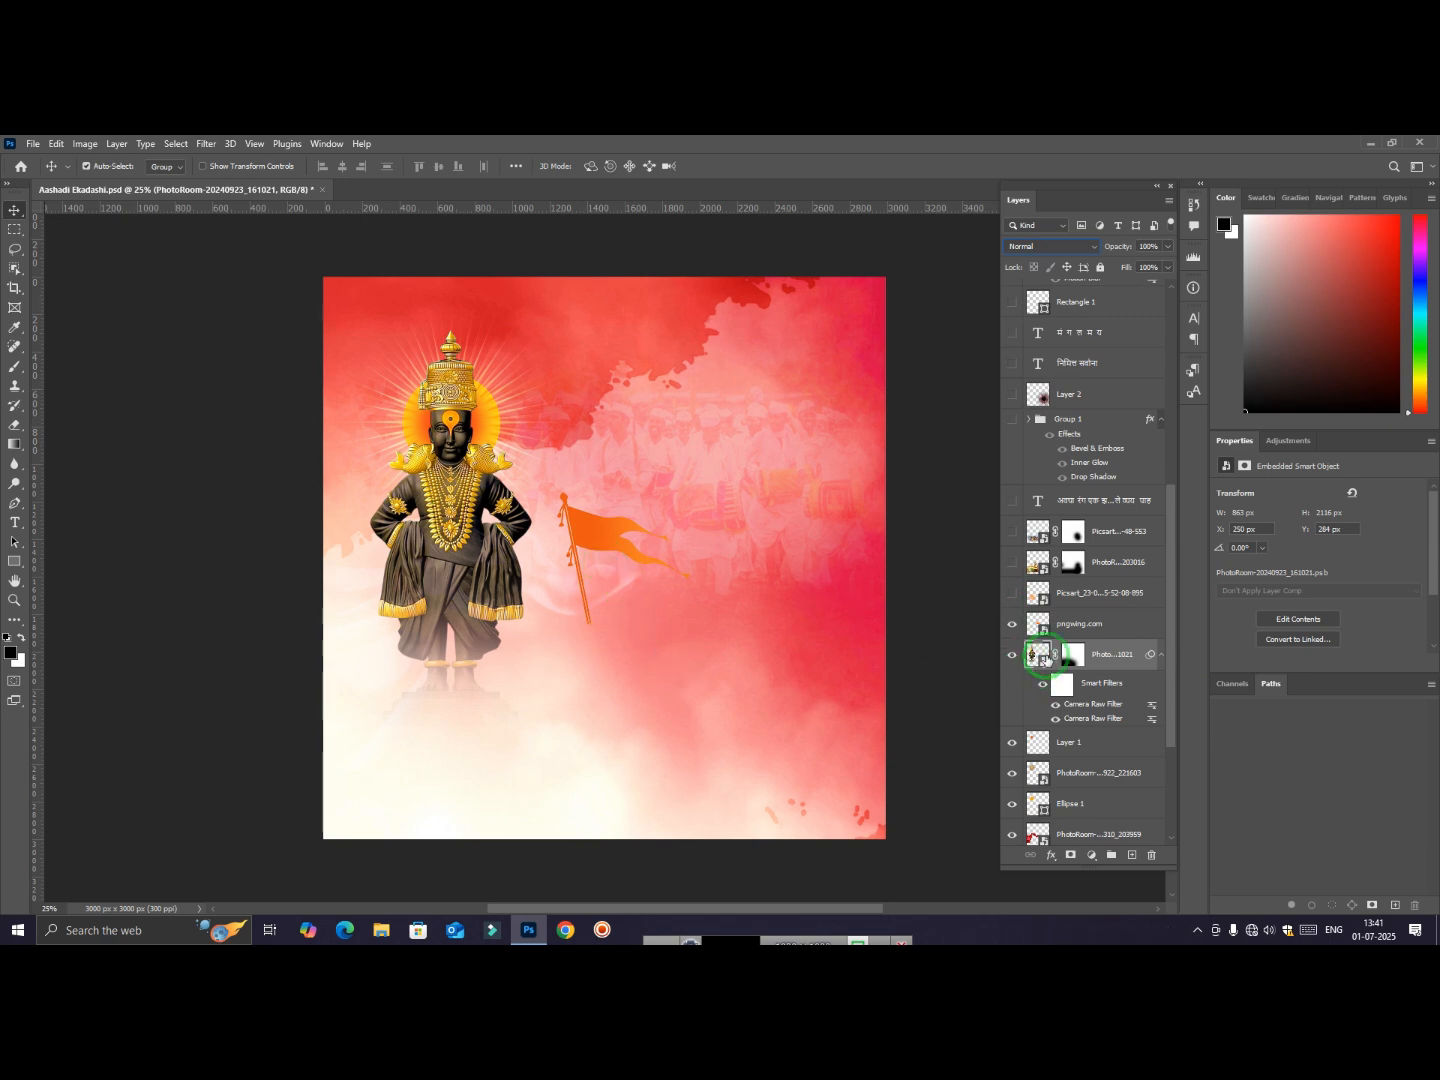
scroll(1105, 627, "up", 1)
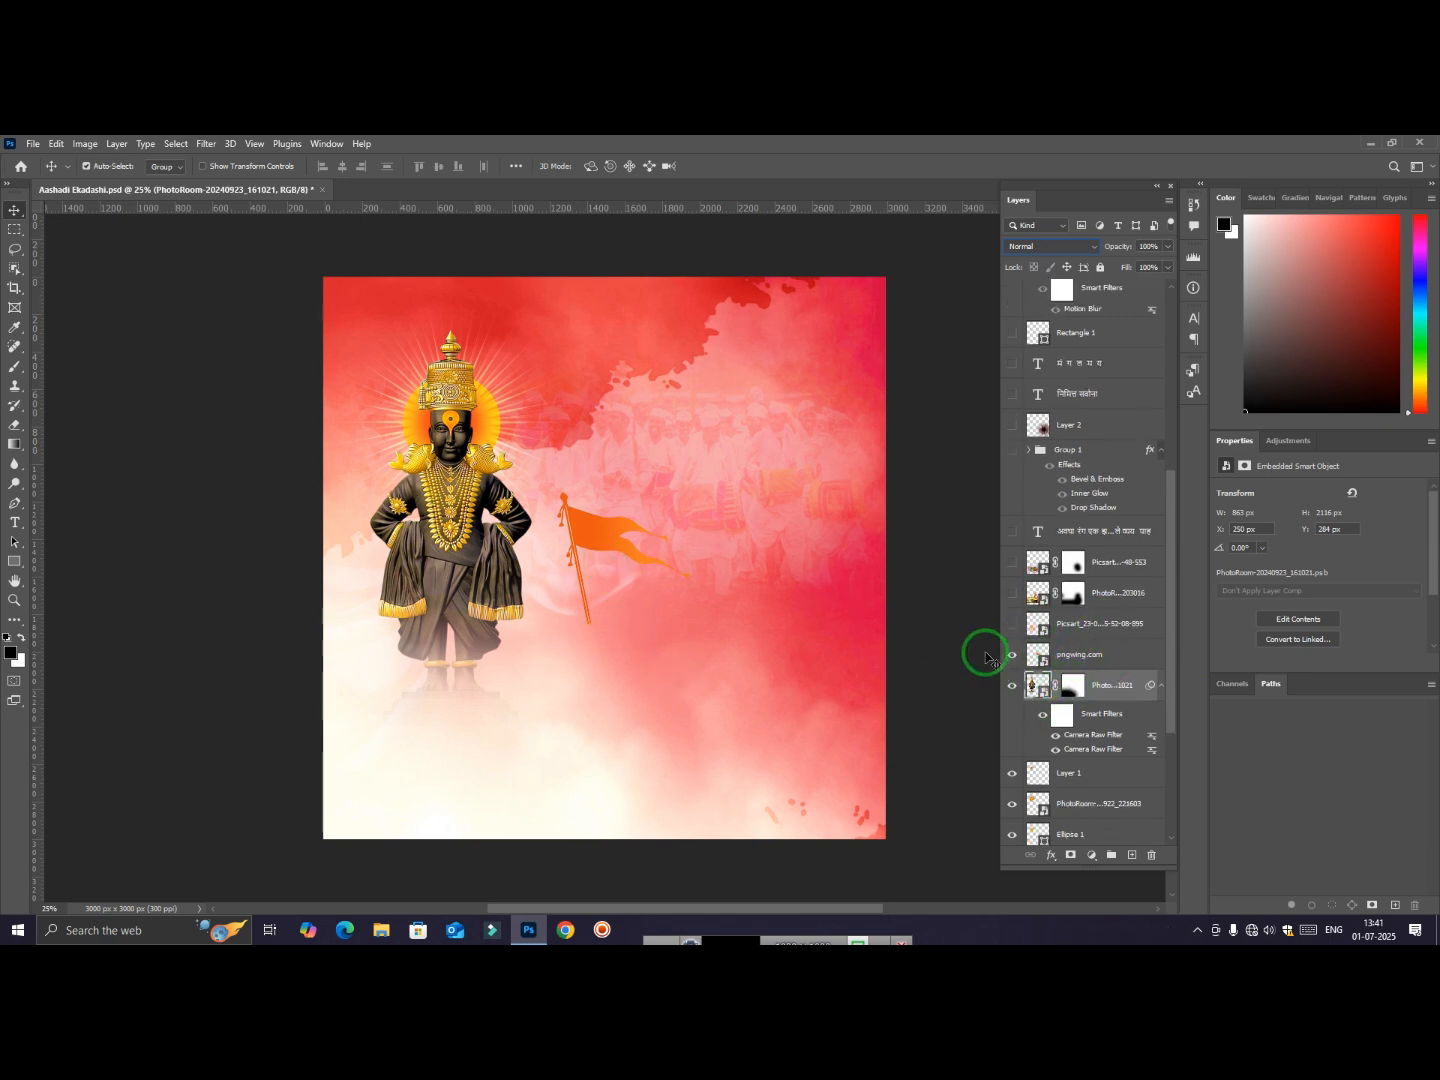
left_click(1015, 625)
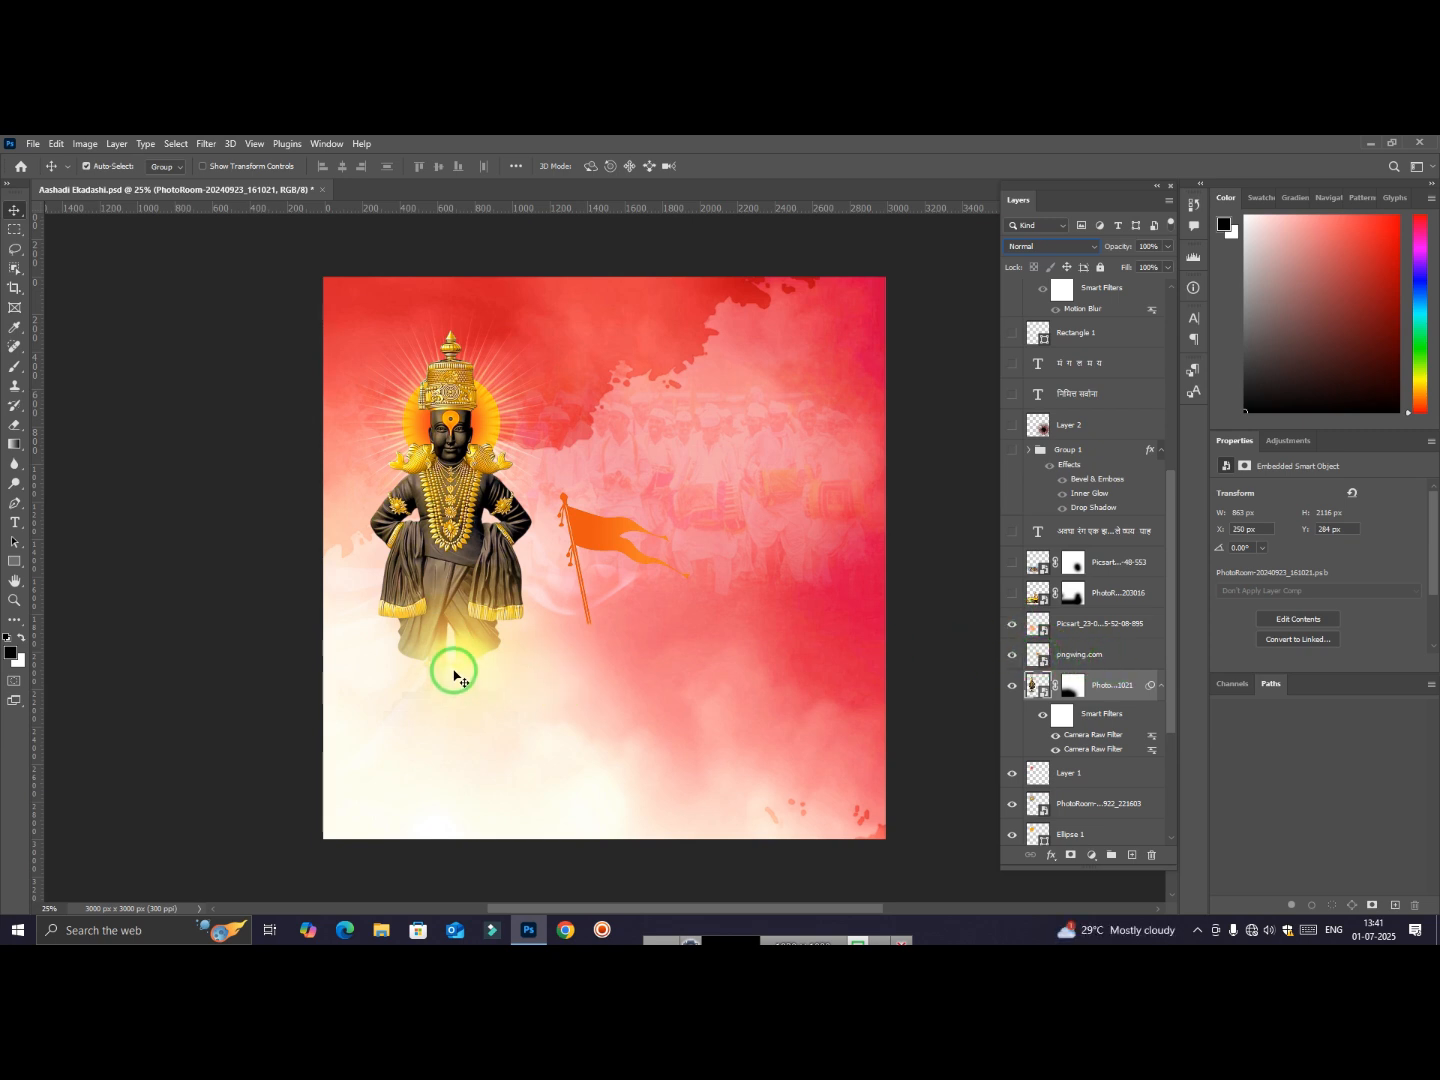
Check the blend modes of the pngwing.com flag layer and the glow layer above it
left_click(1081, 655)
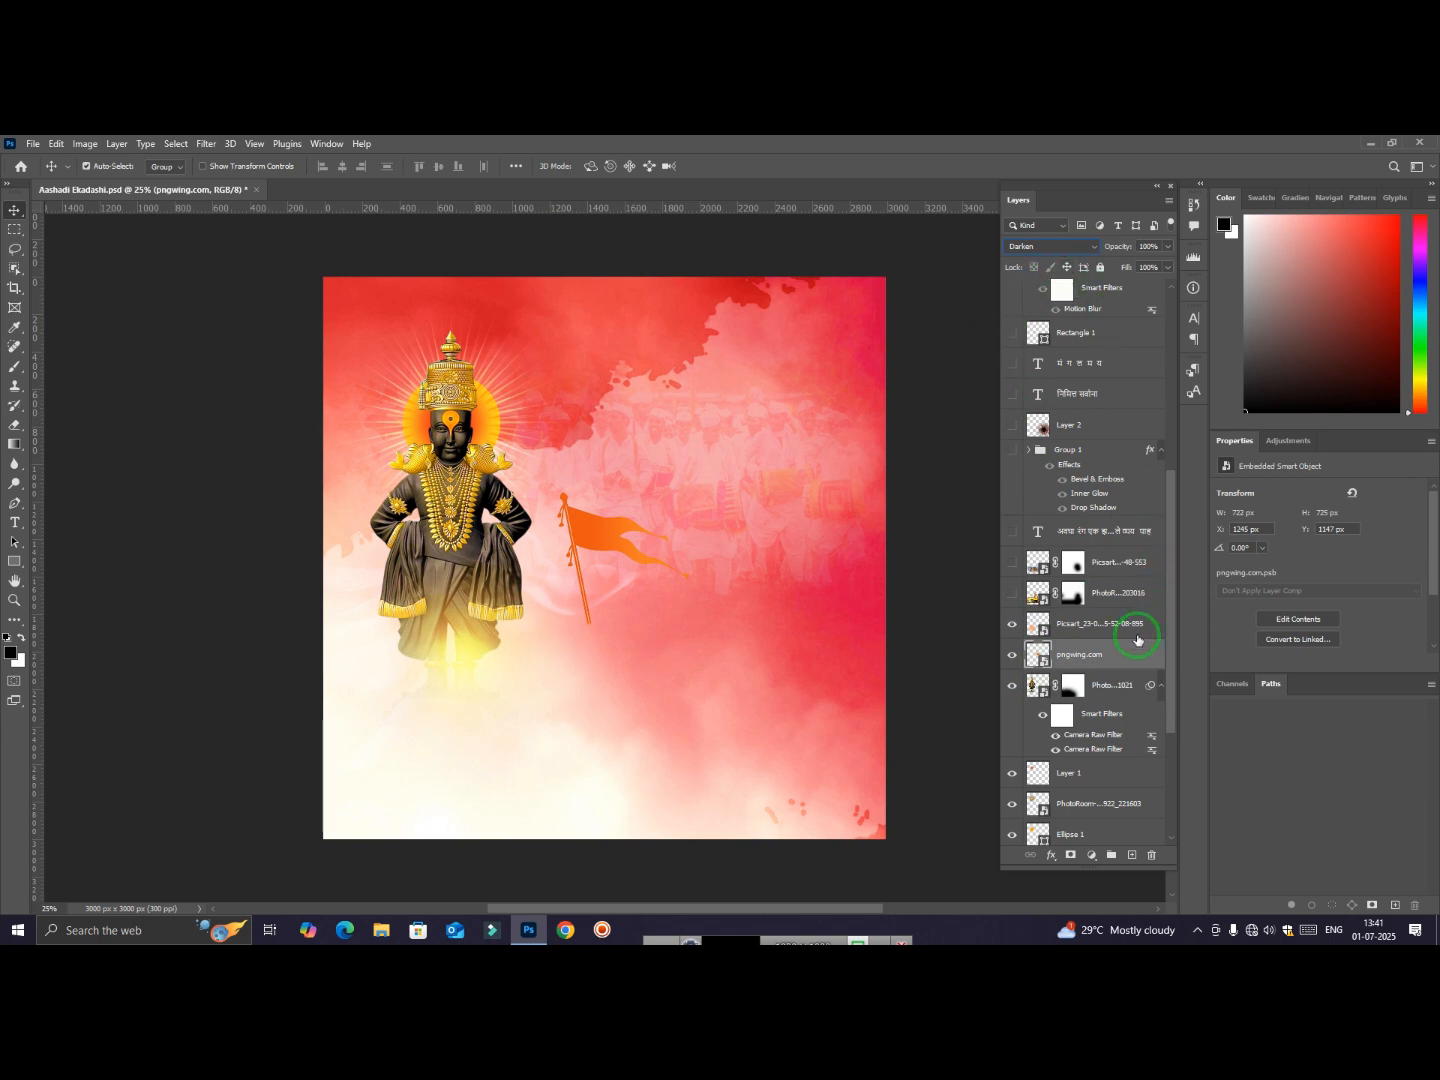
scroll(1125, 655, "up", 1)
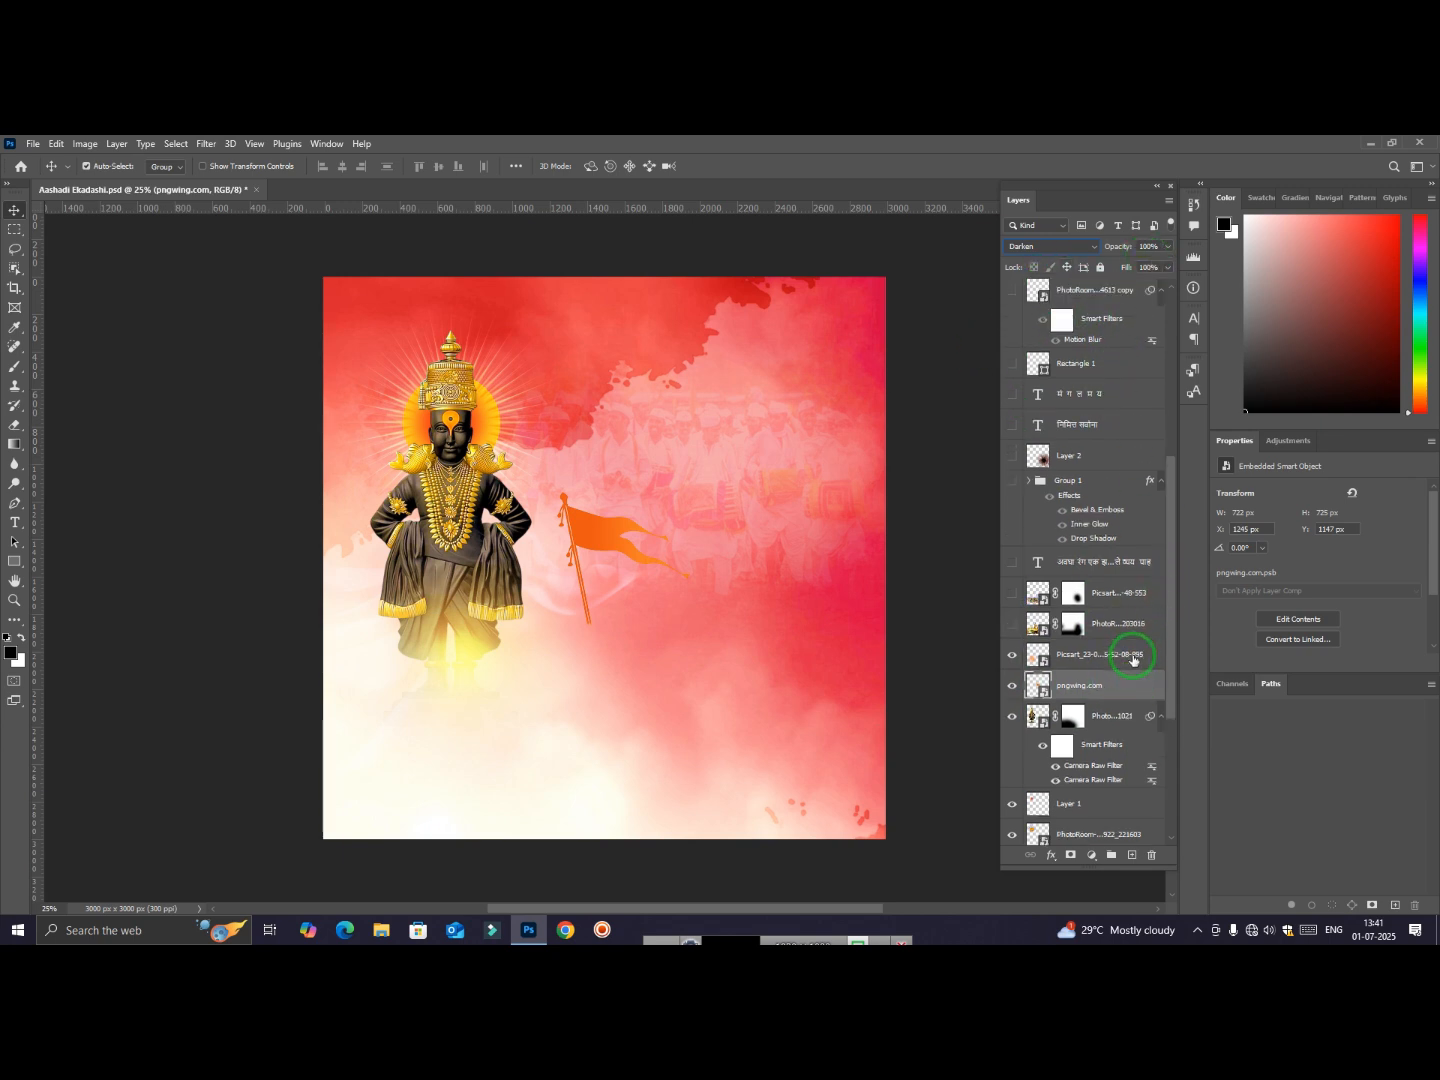
left_click(1095, 653)
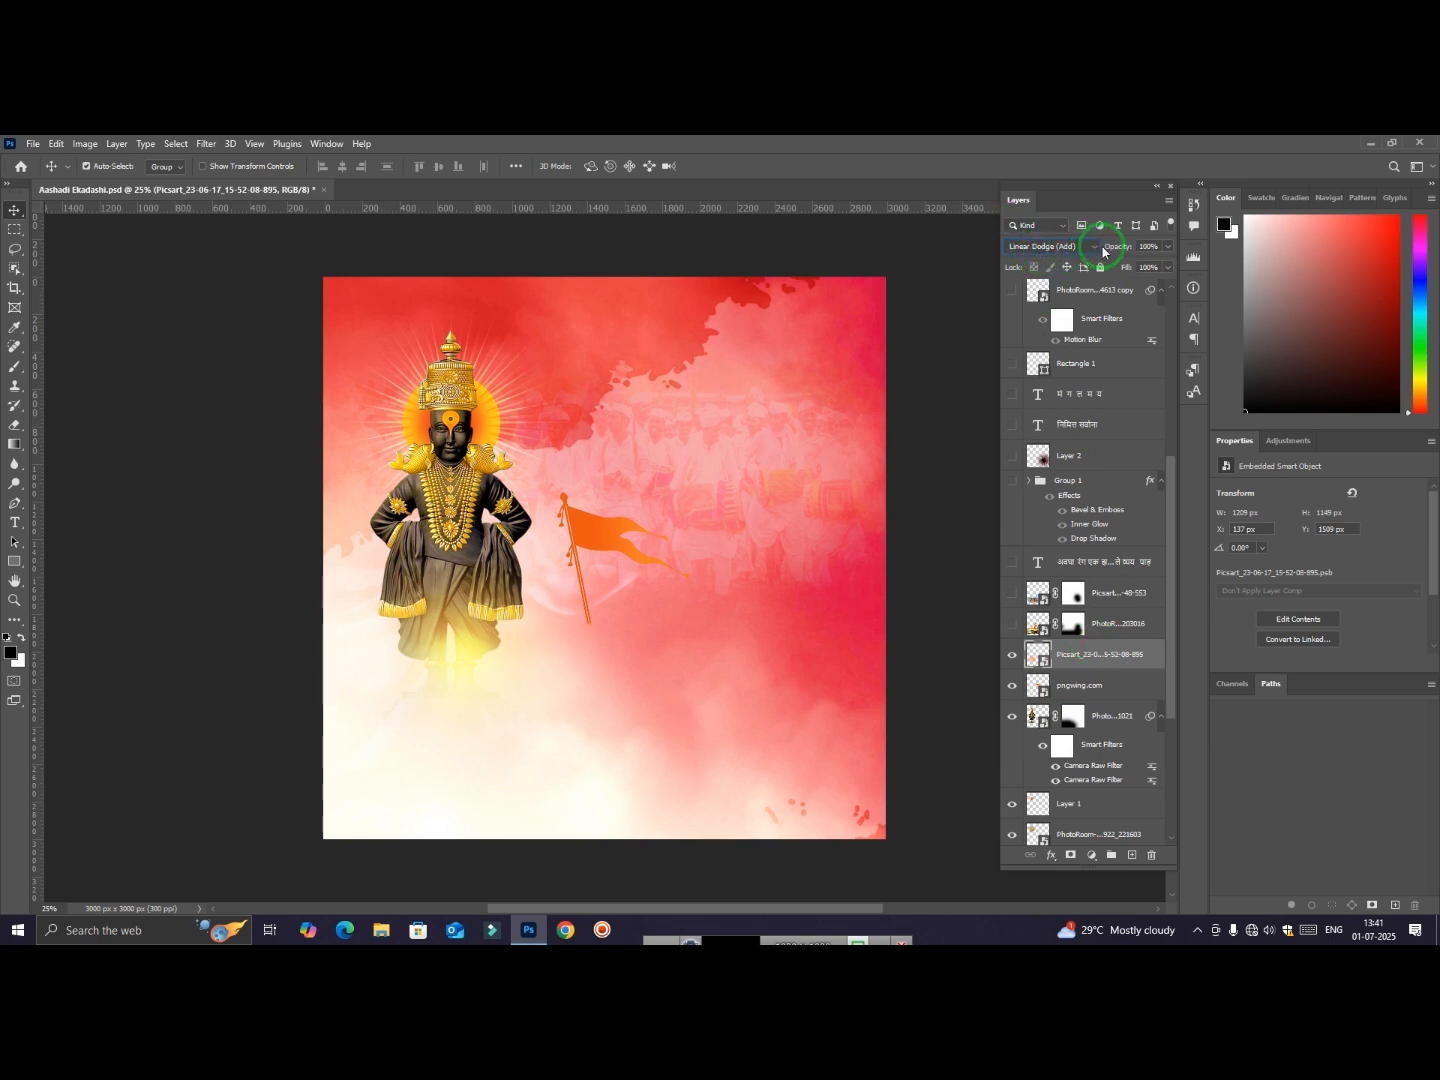
Show the masked PhotoRoom-20240926_203016 temple layer above the glow and select it
scroll(1127, 651, "up", 1)
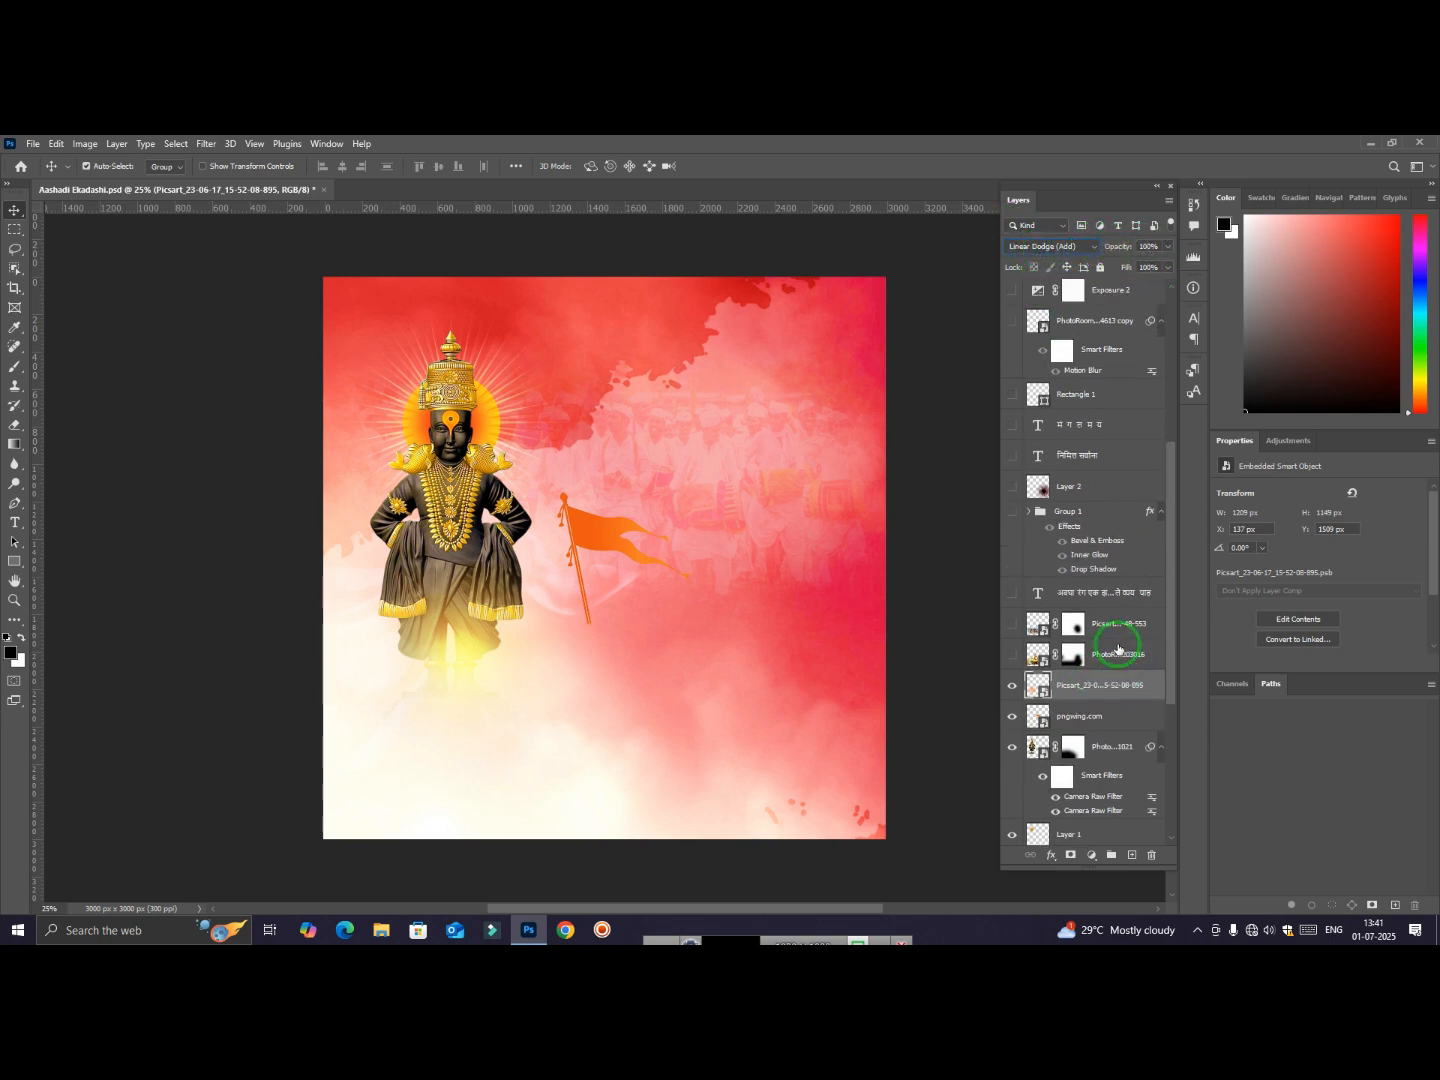
left_click(1012, 656)
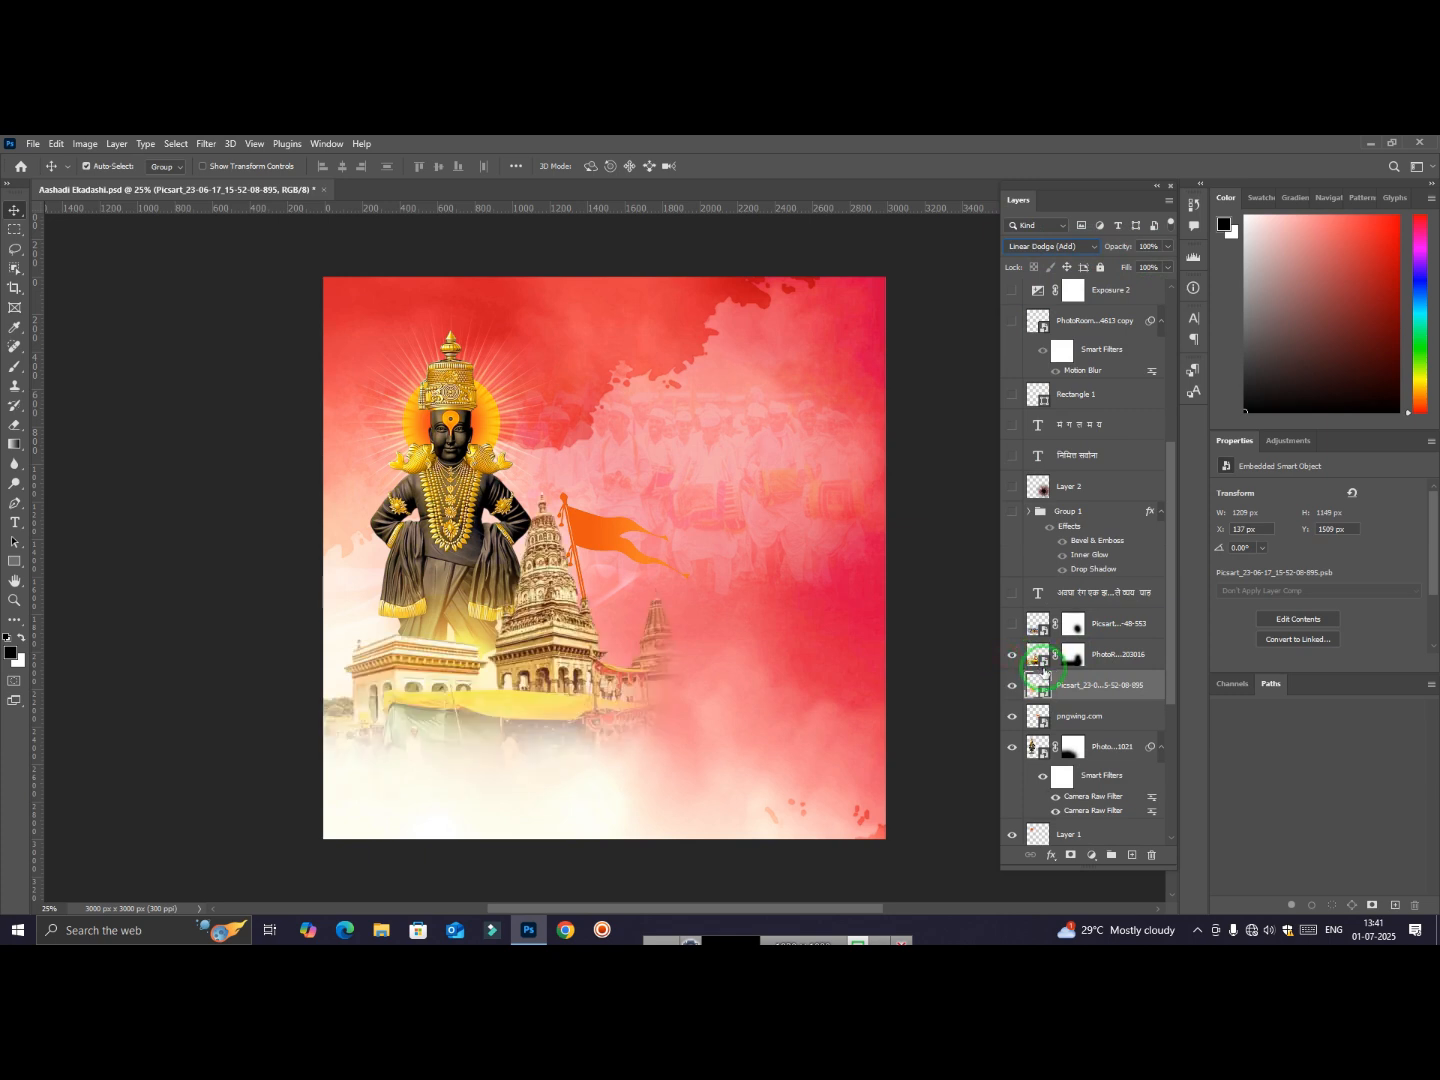
left_click(688, 698)
left_click(1113, 661)
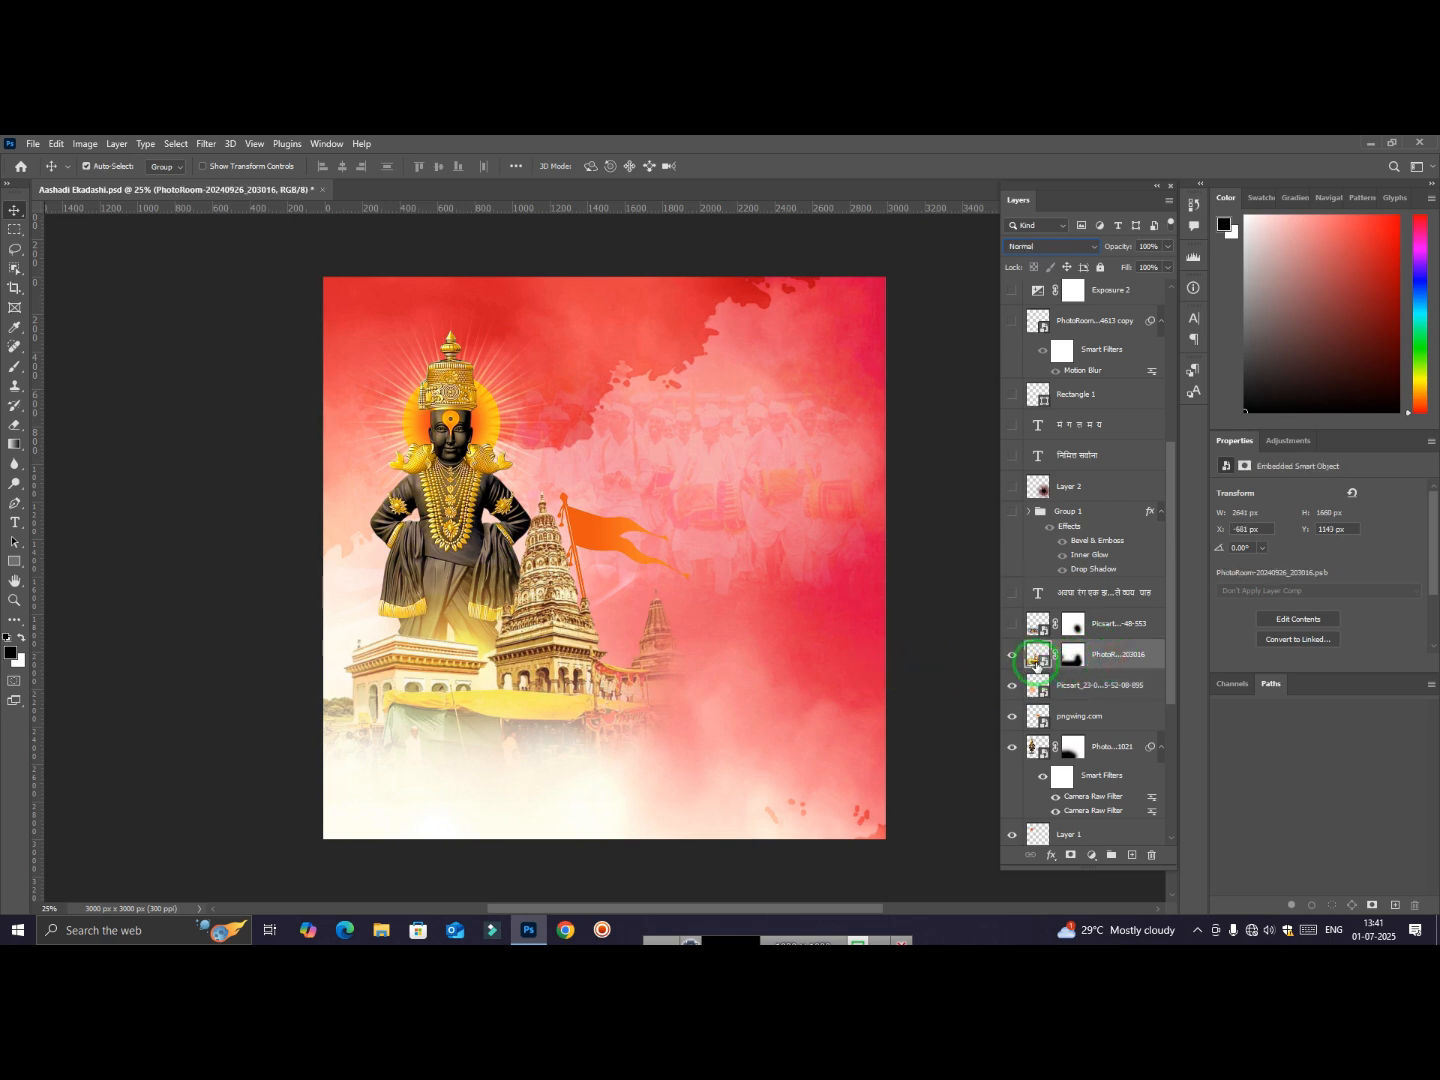
Show the masked Picsart_24-09-26_20-34-48-553 procession layer in front of the temple and select it
scroll(1035, 664, "up", 1)
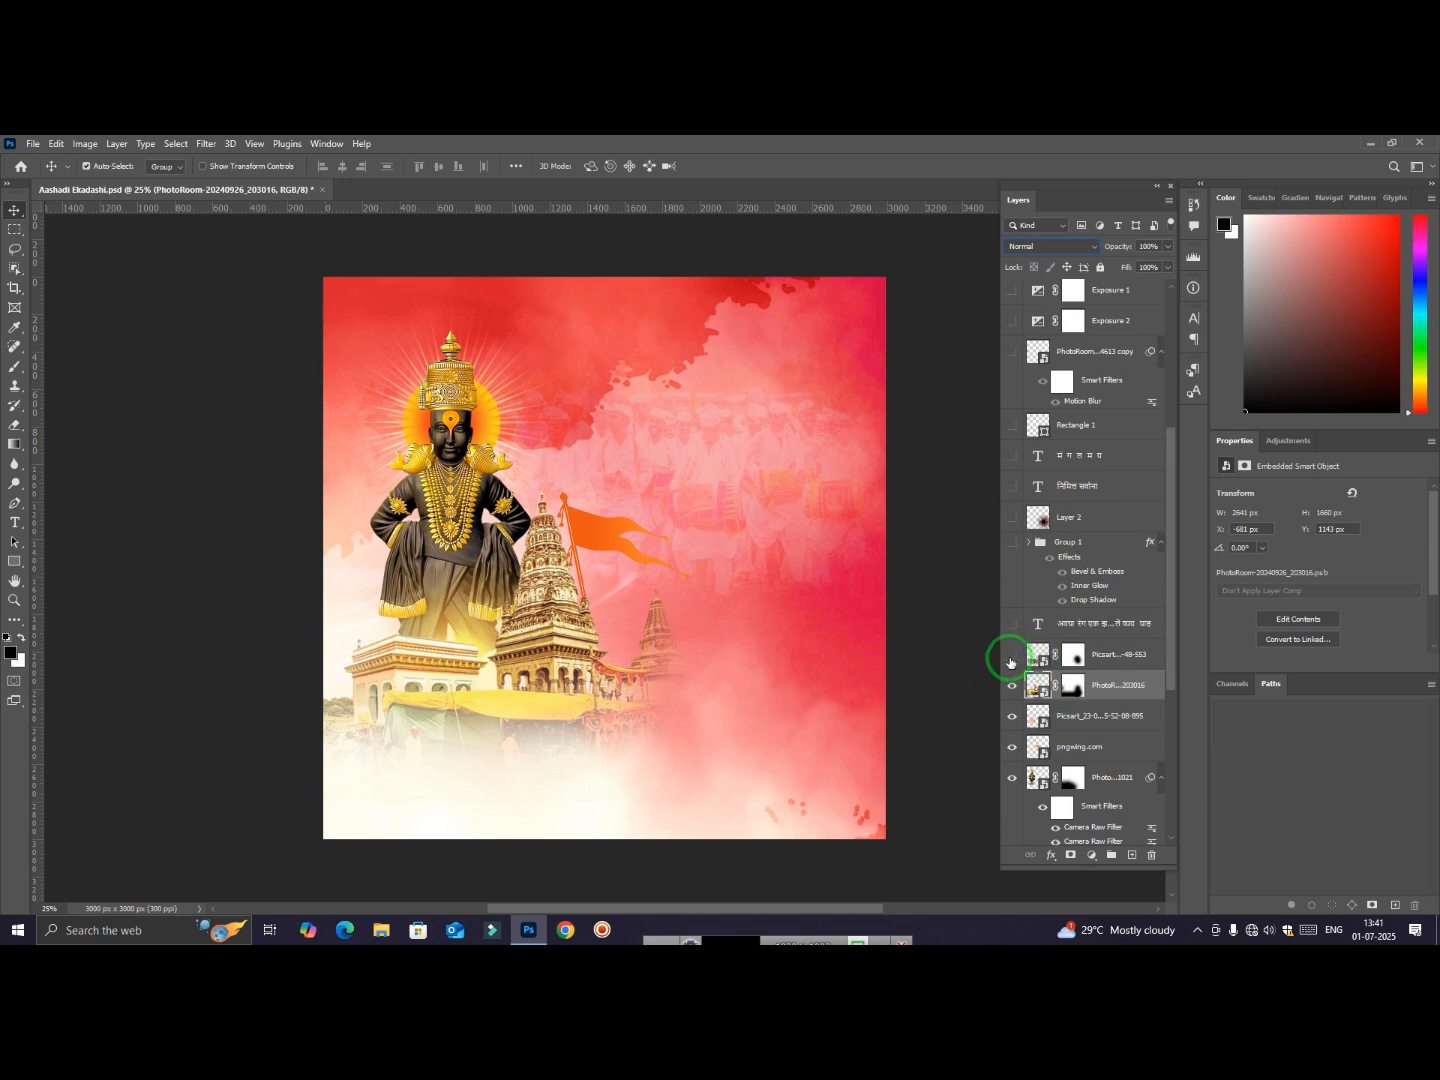
left_click(1012, 659)
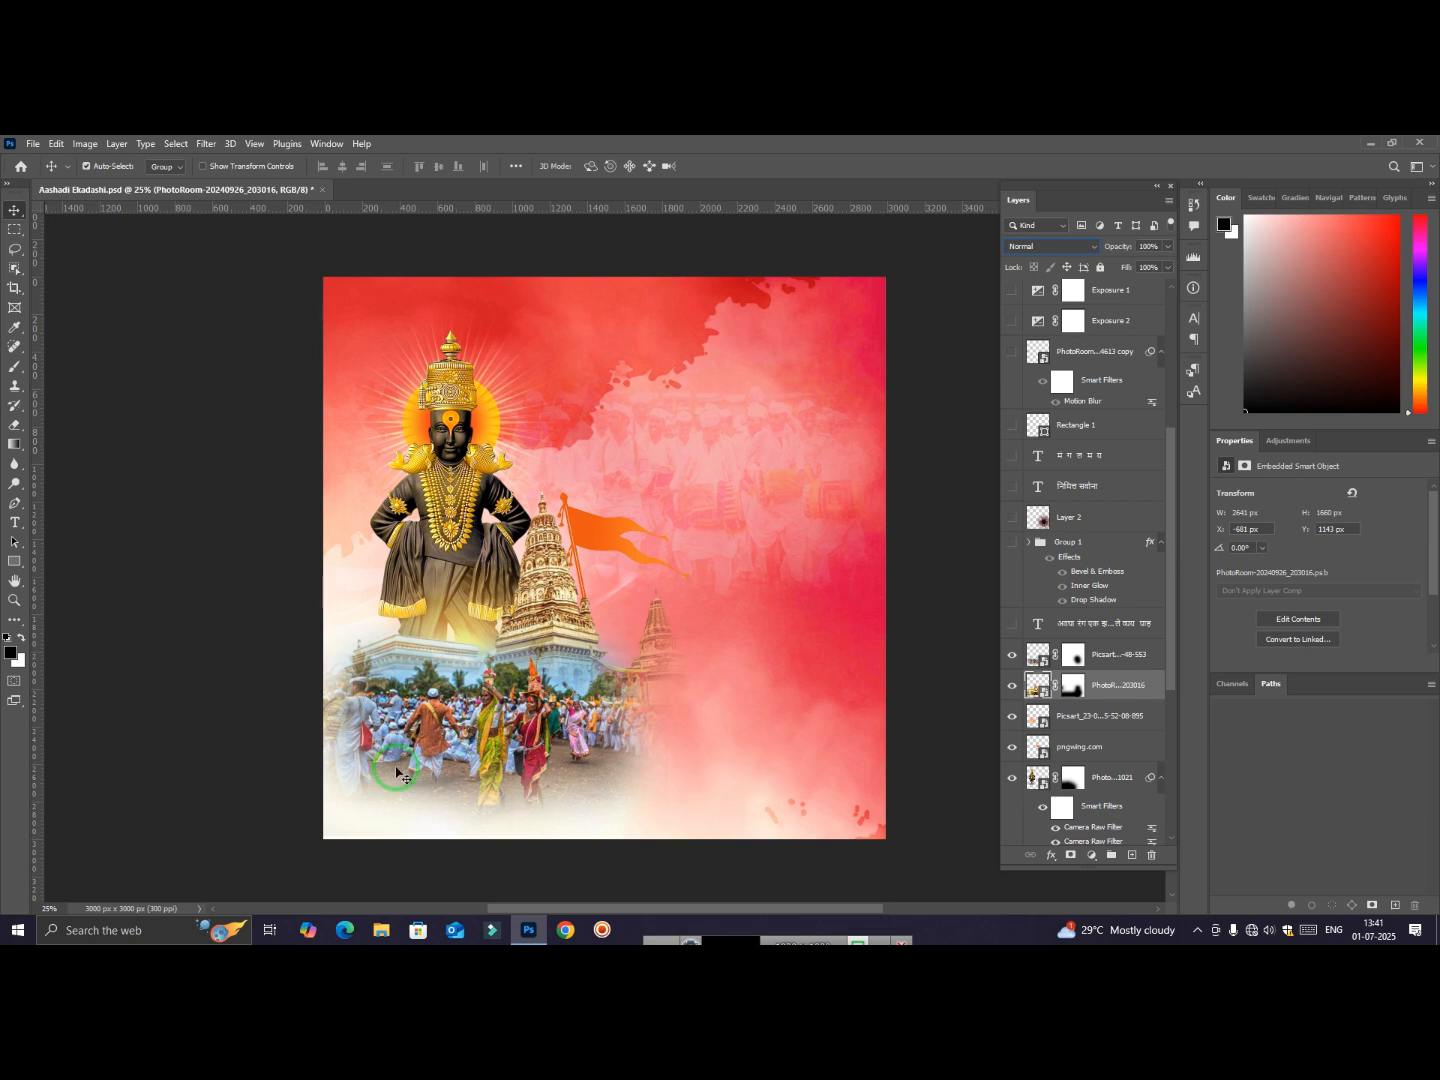
left_click(1130, 653)
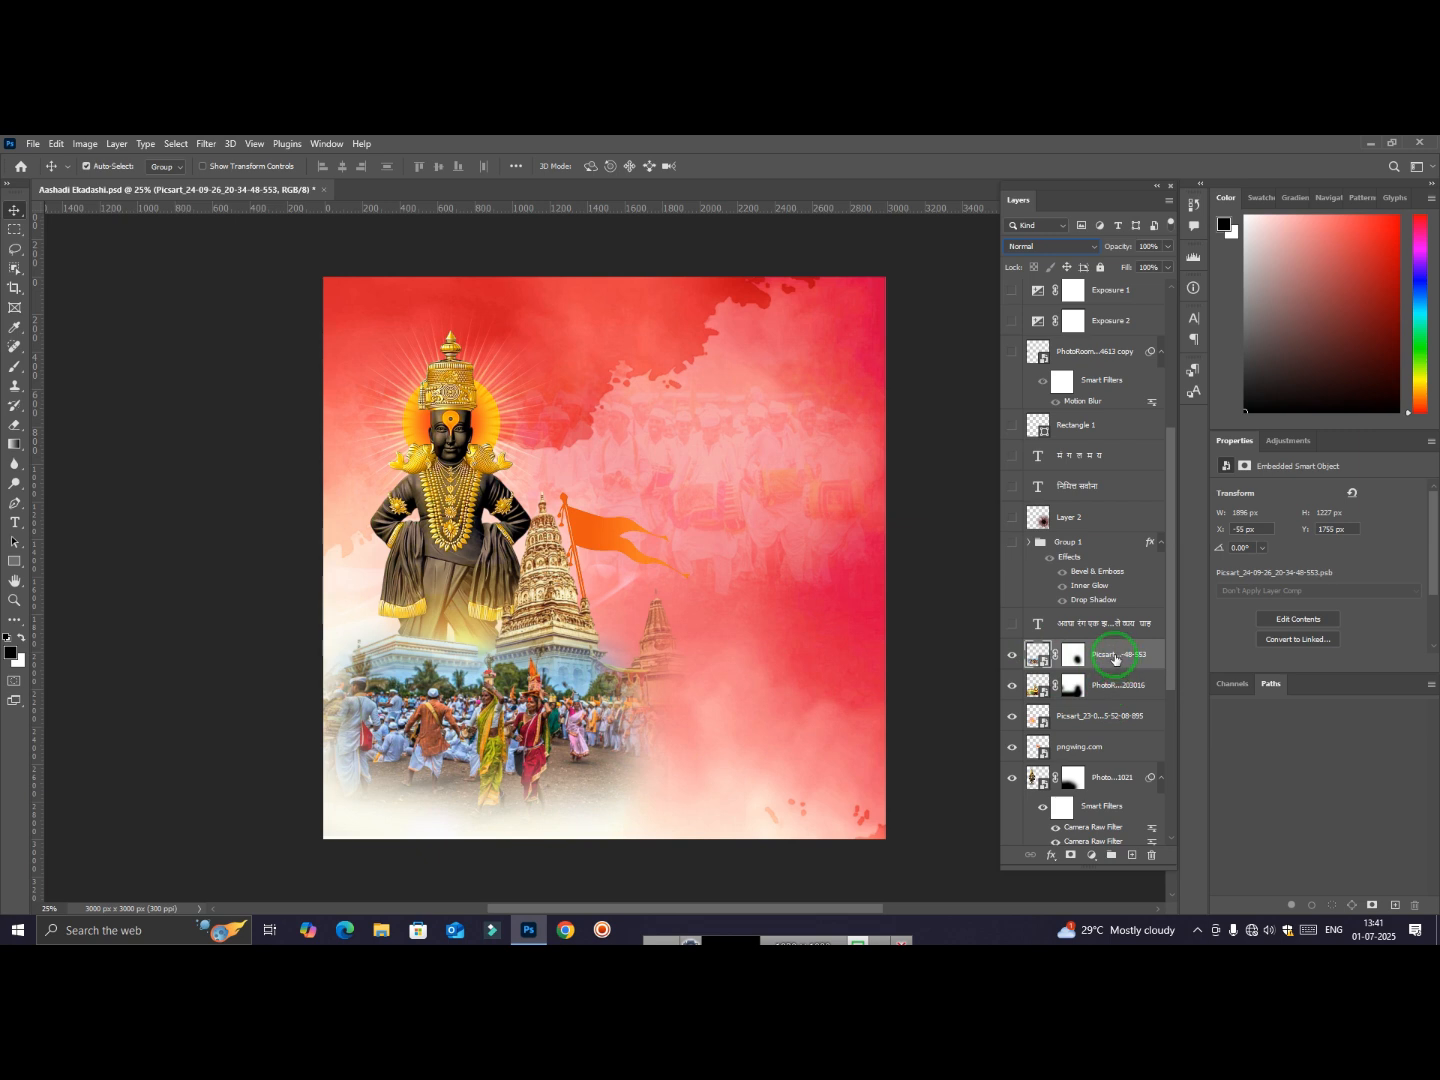
scroll(1093, 645, "up", 1)
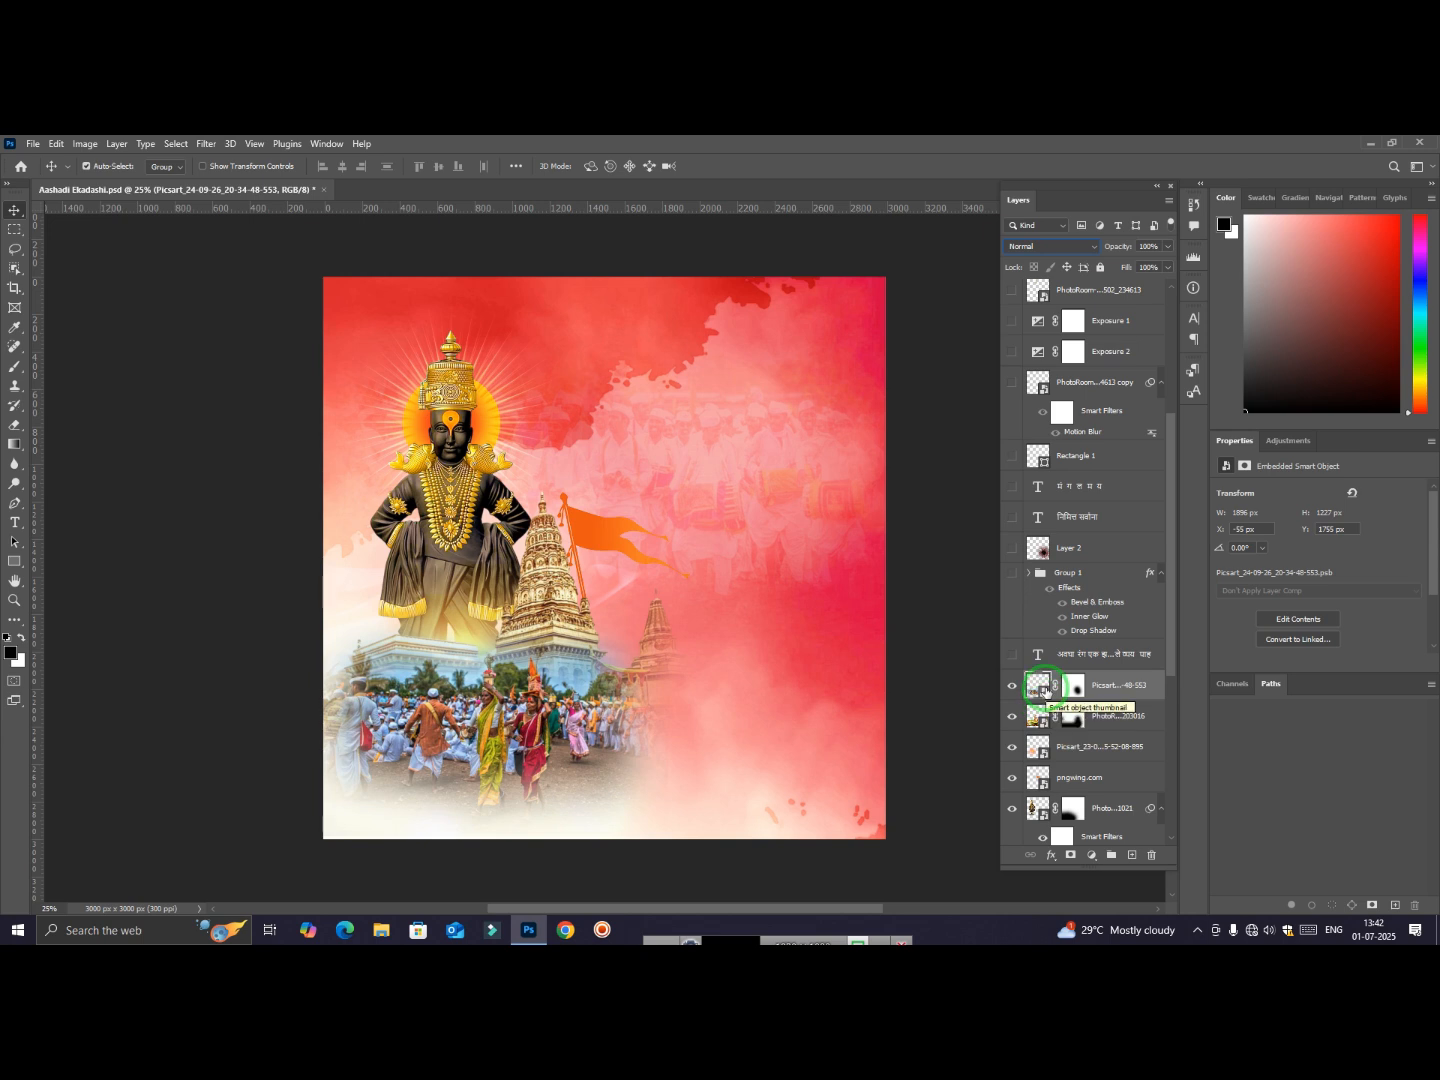
scroll(1047, 689, "up", 1)
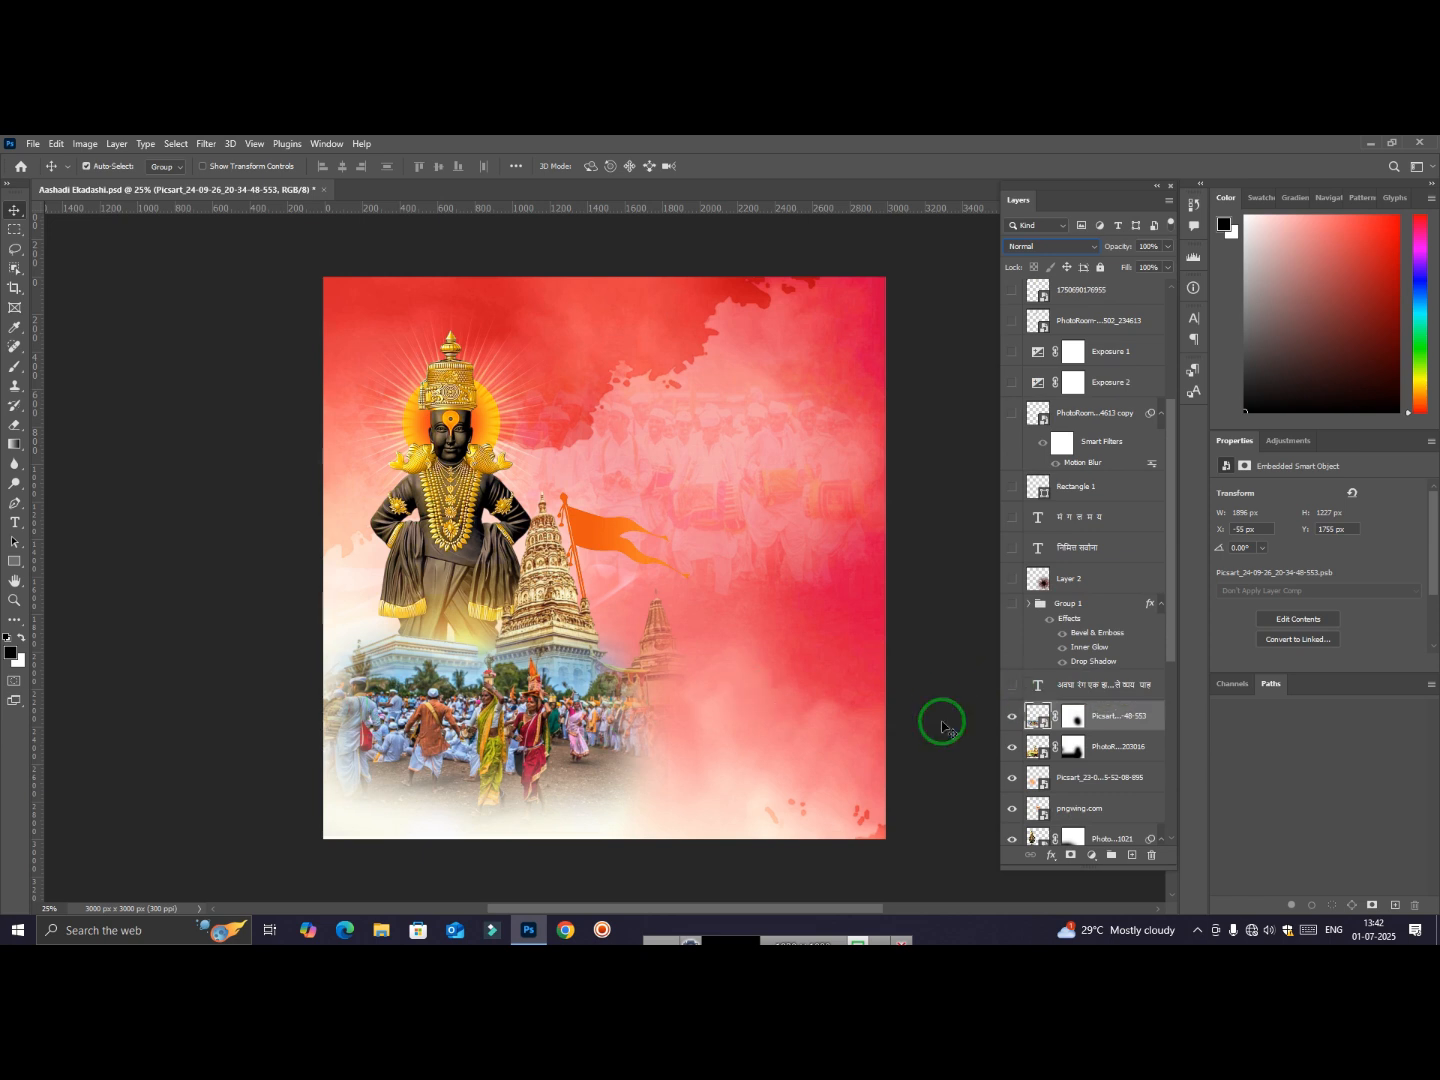
Show the white four-line verse text and the yellow Group 1 title lettering, selecting each in turn
left_click(1012, 686)
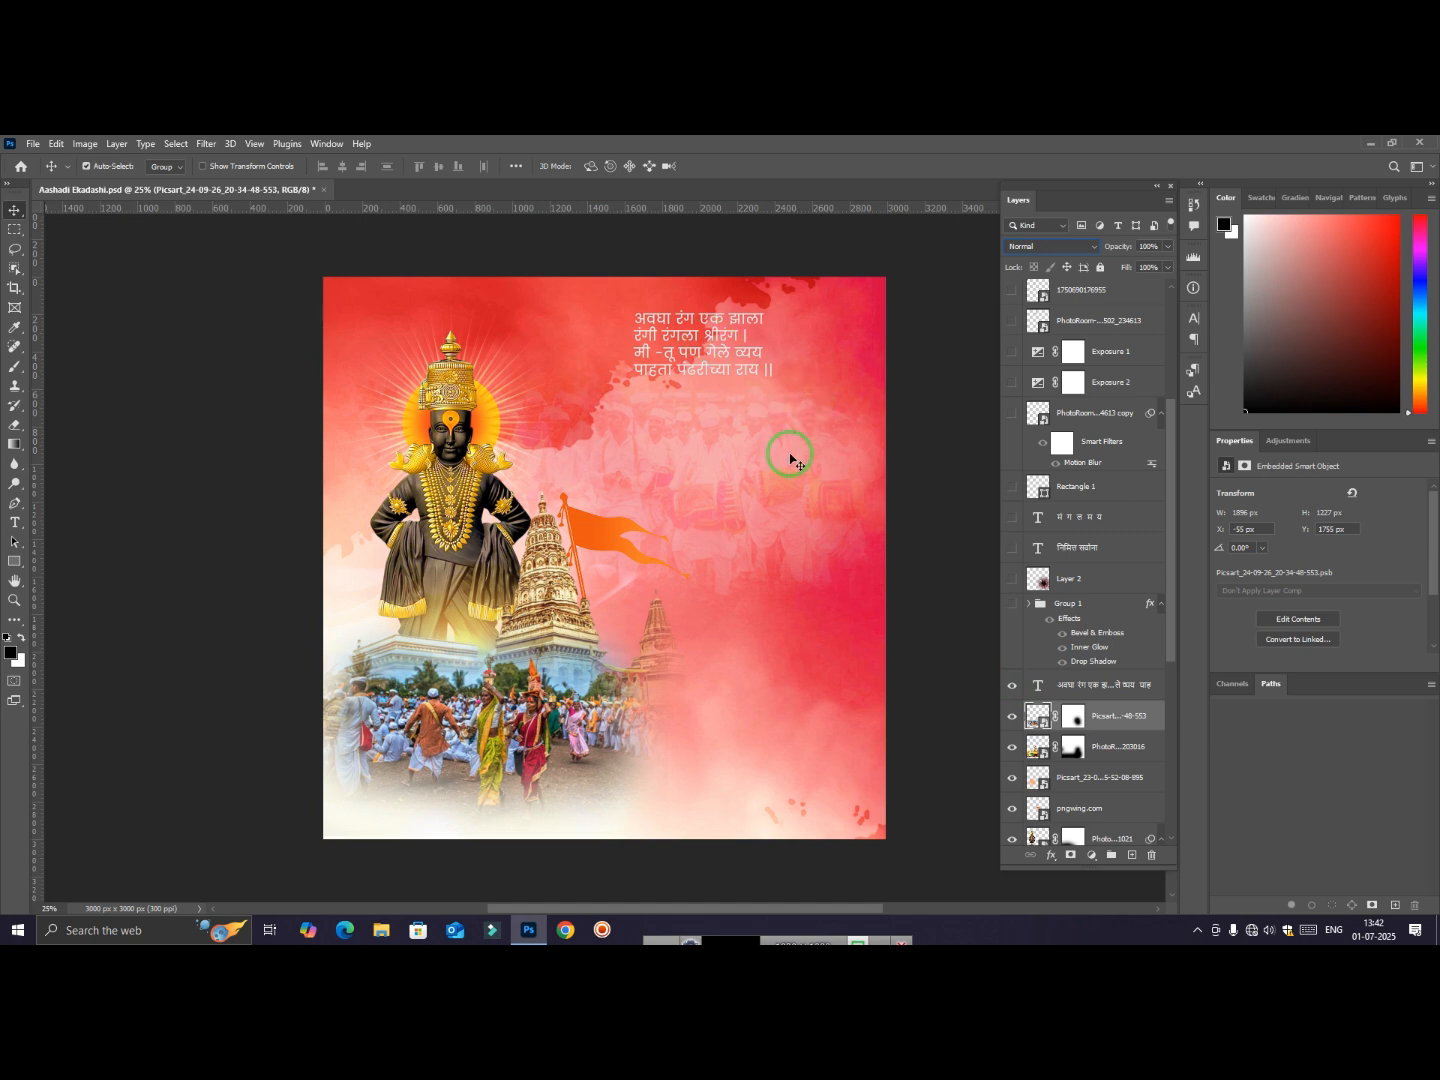
left_click(1094, 685)
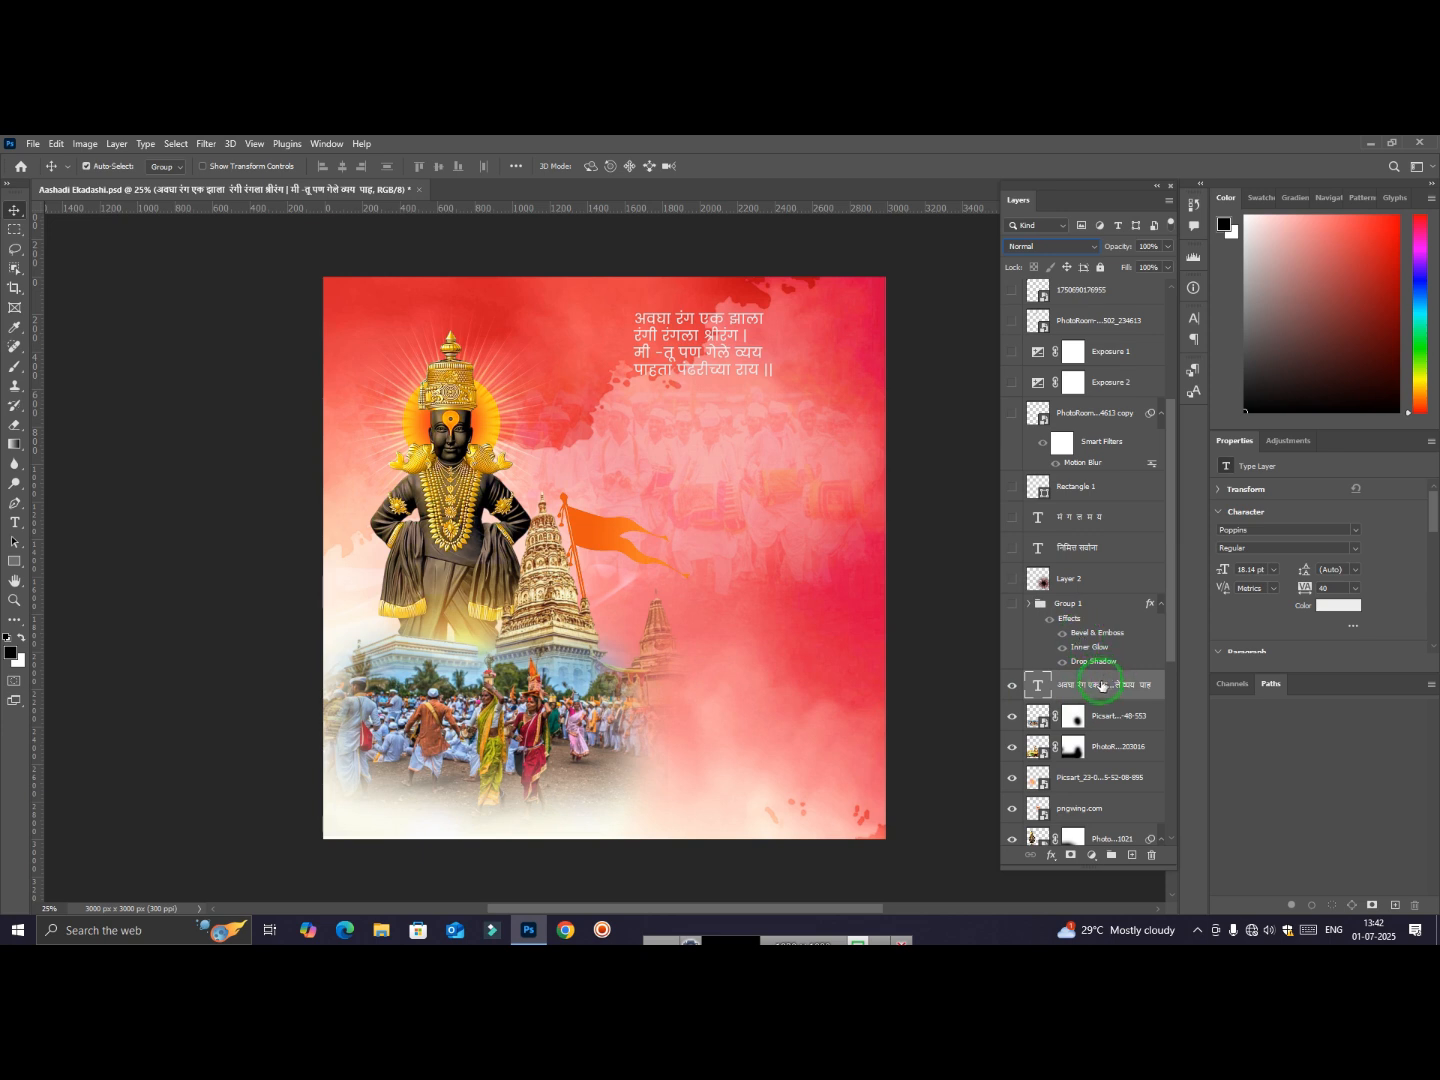
left_click(1012, 605)
left_click_drag(1070, 590, 1044, 605)
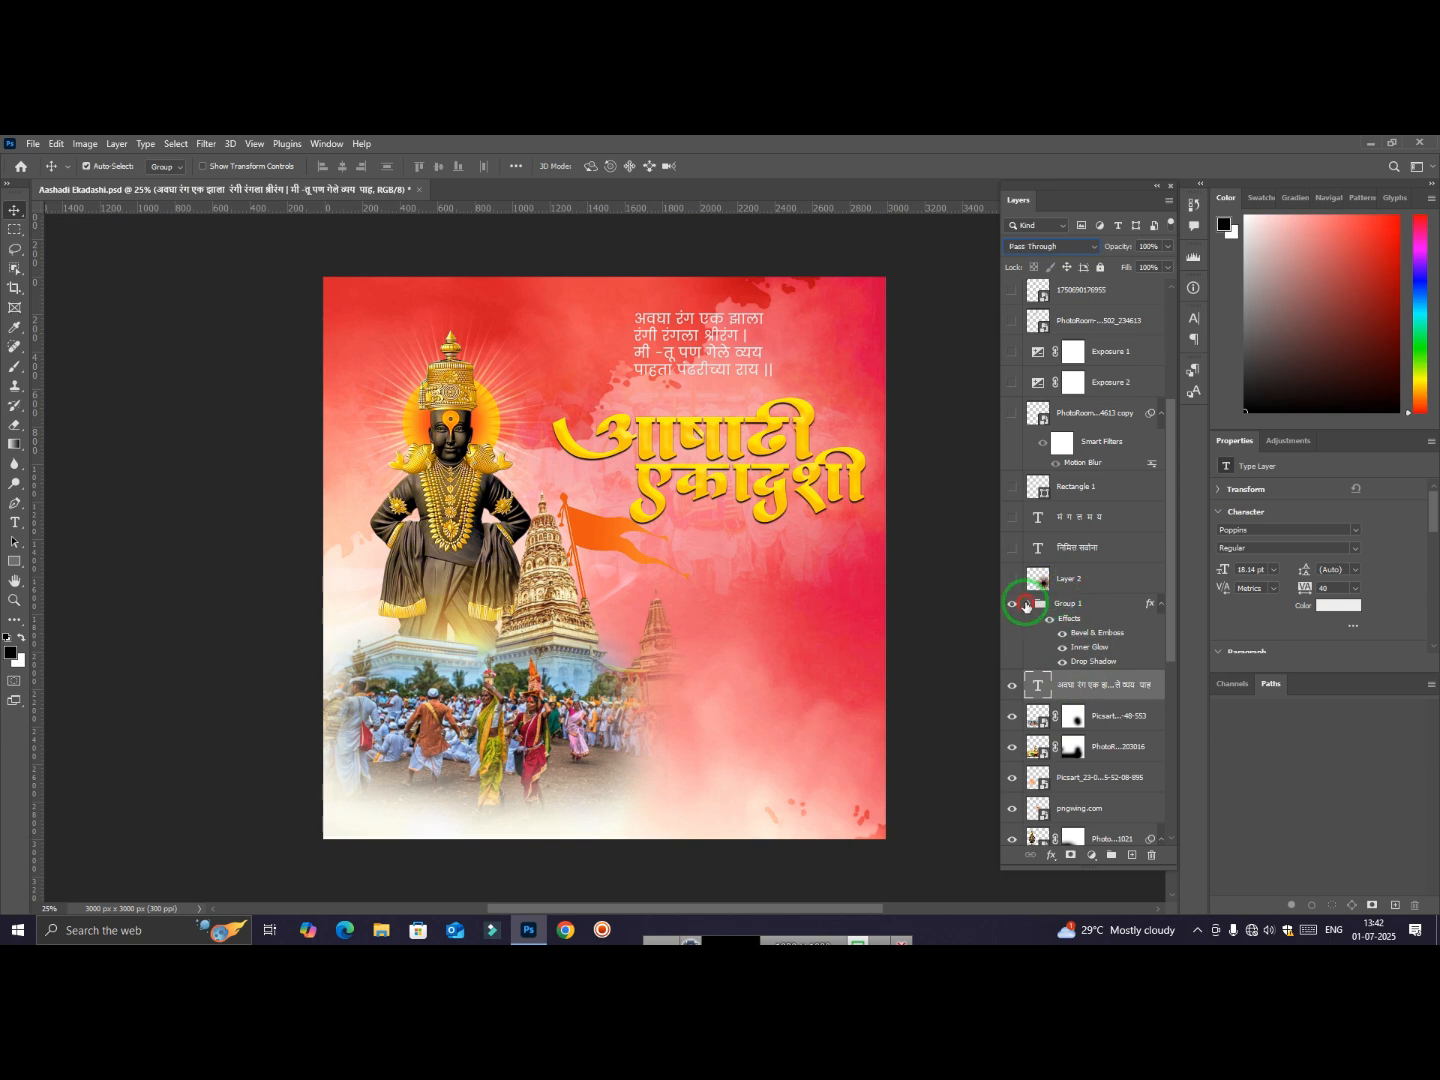
left_click(1025, 605)
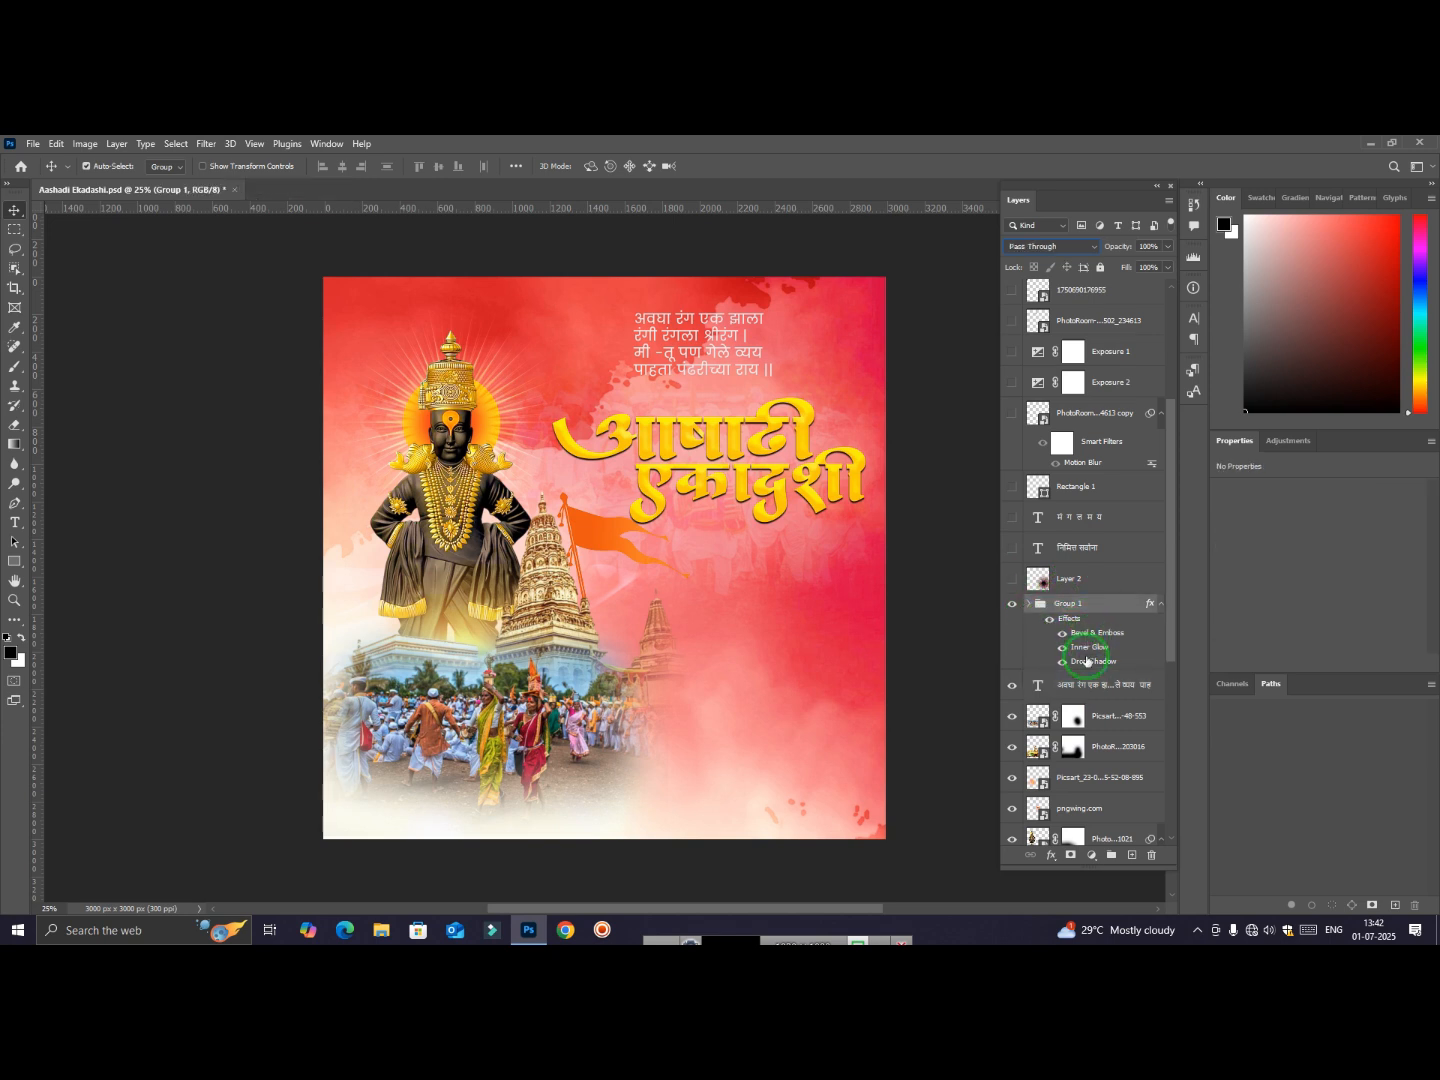
Expand Group 1 and check the fonts of its two title text layers and the group's Bevel & Emboss settings
left_click(1029, 603)
left_click_drag(1076, 681, 1091, 690)
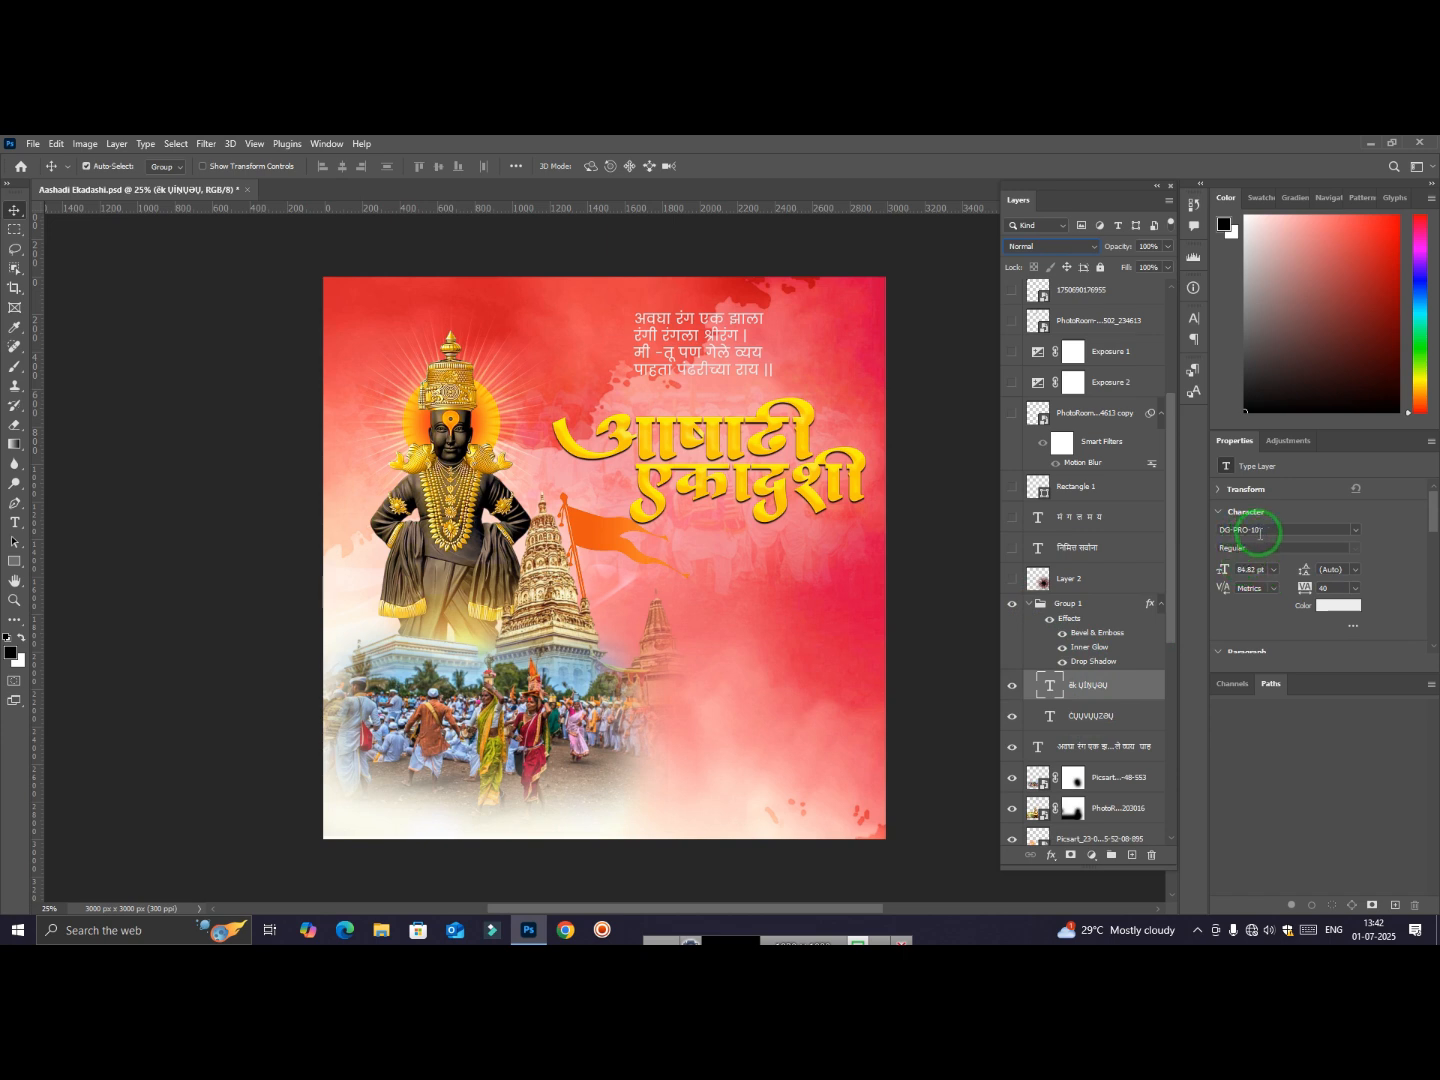
left_click(1091, 715)
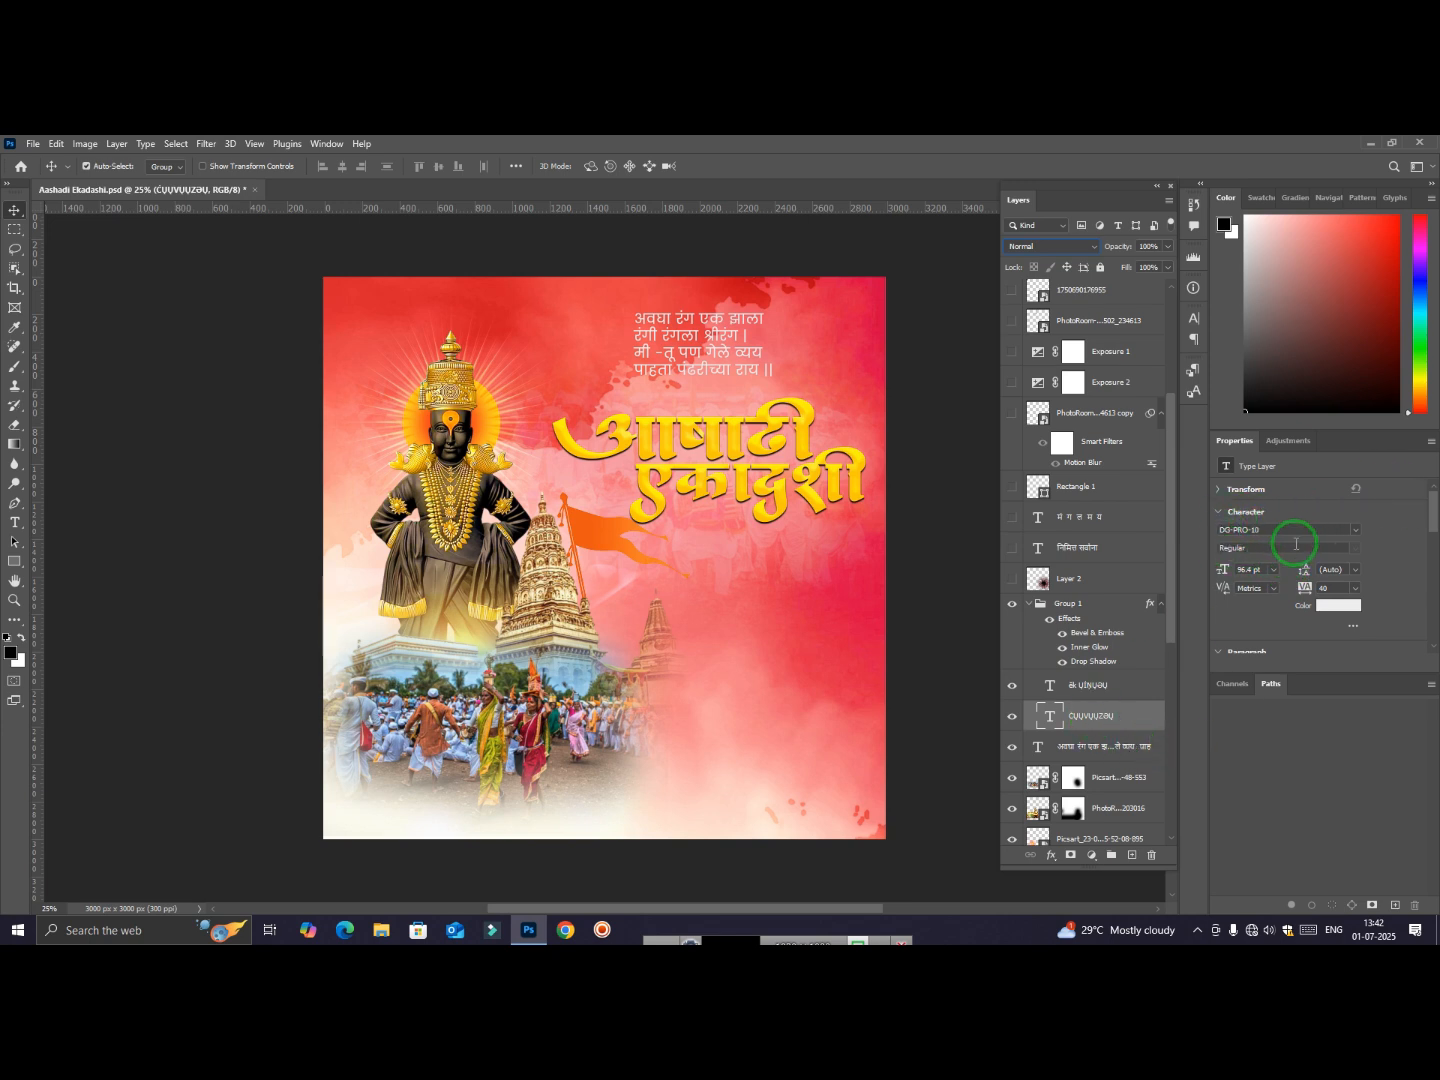
double_click(1105, 632)
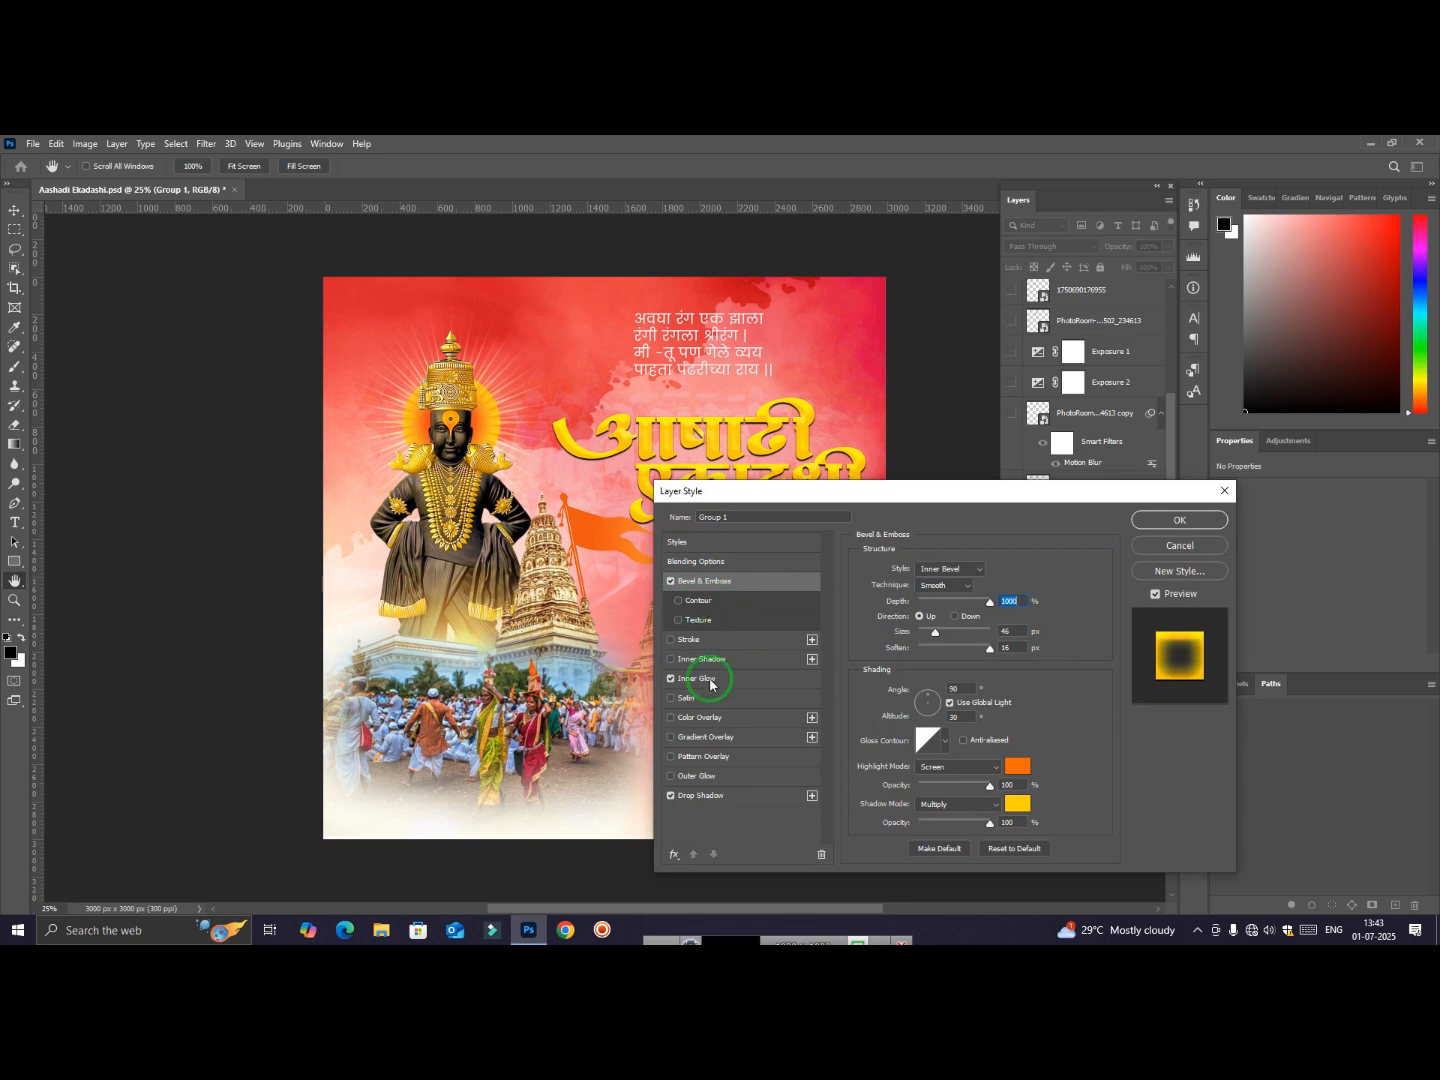
left_click(1182, 545)
Show the dark soft spot on Layer 2 and the निमित्त सर्वाना and मं ग ल म य text layers above it
scroll(1090, 653, "up", 1)
left_click(1013, 610)
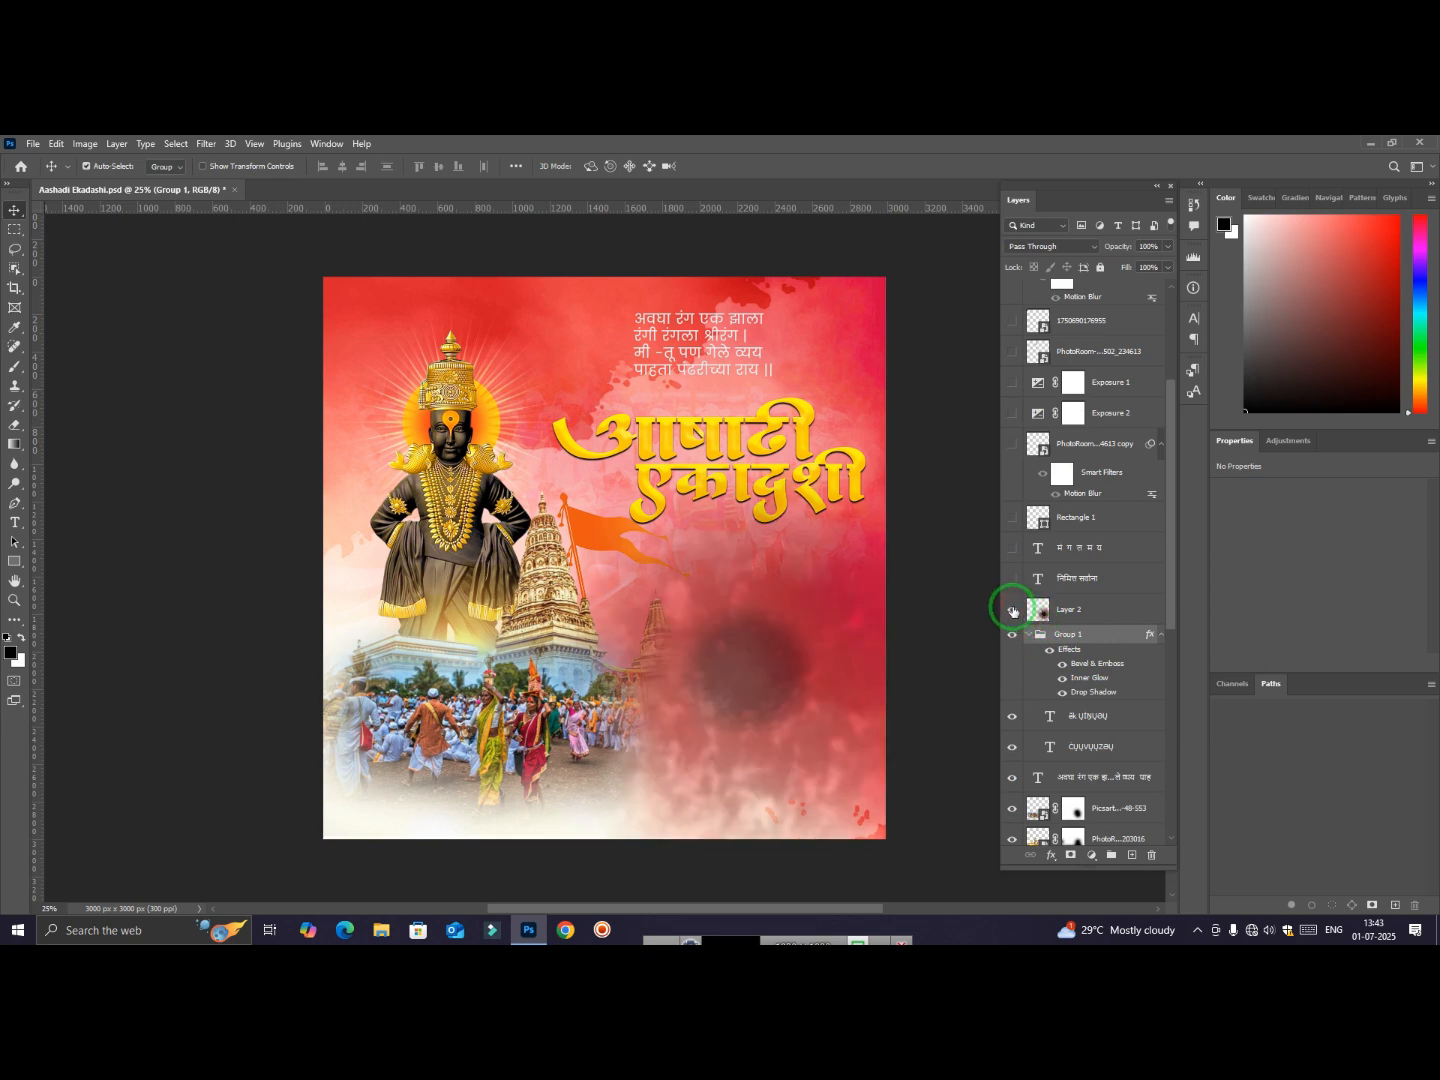
scroll(1010, 603, "up", 1)
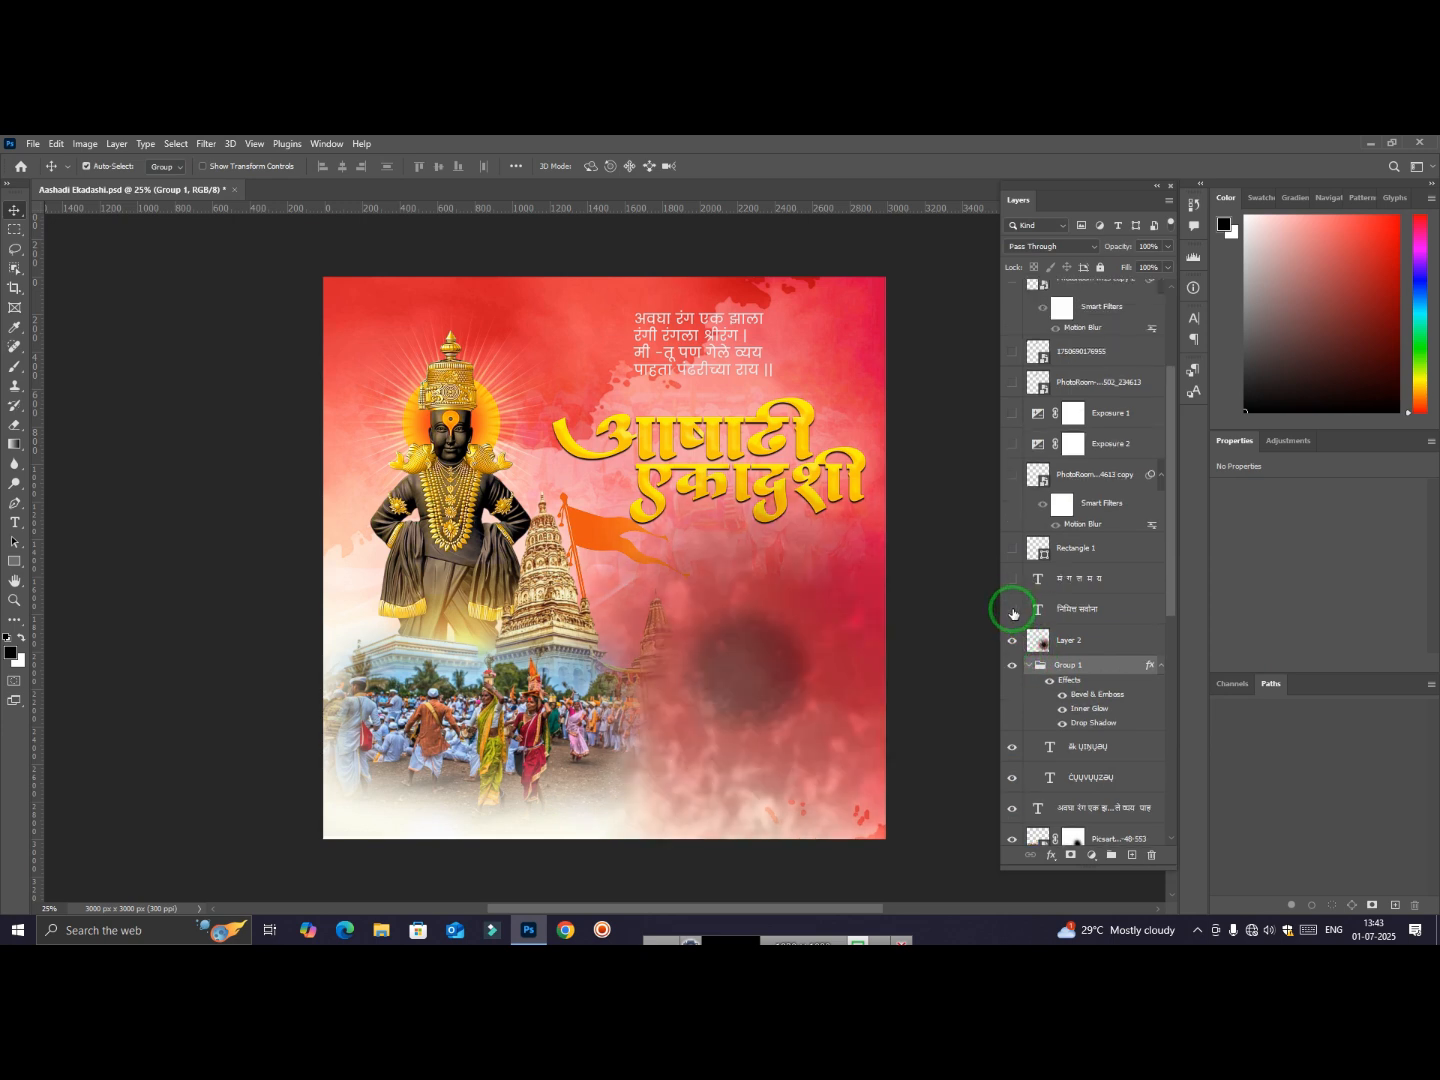
scroll(1012, 615, "up", 1)
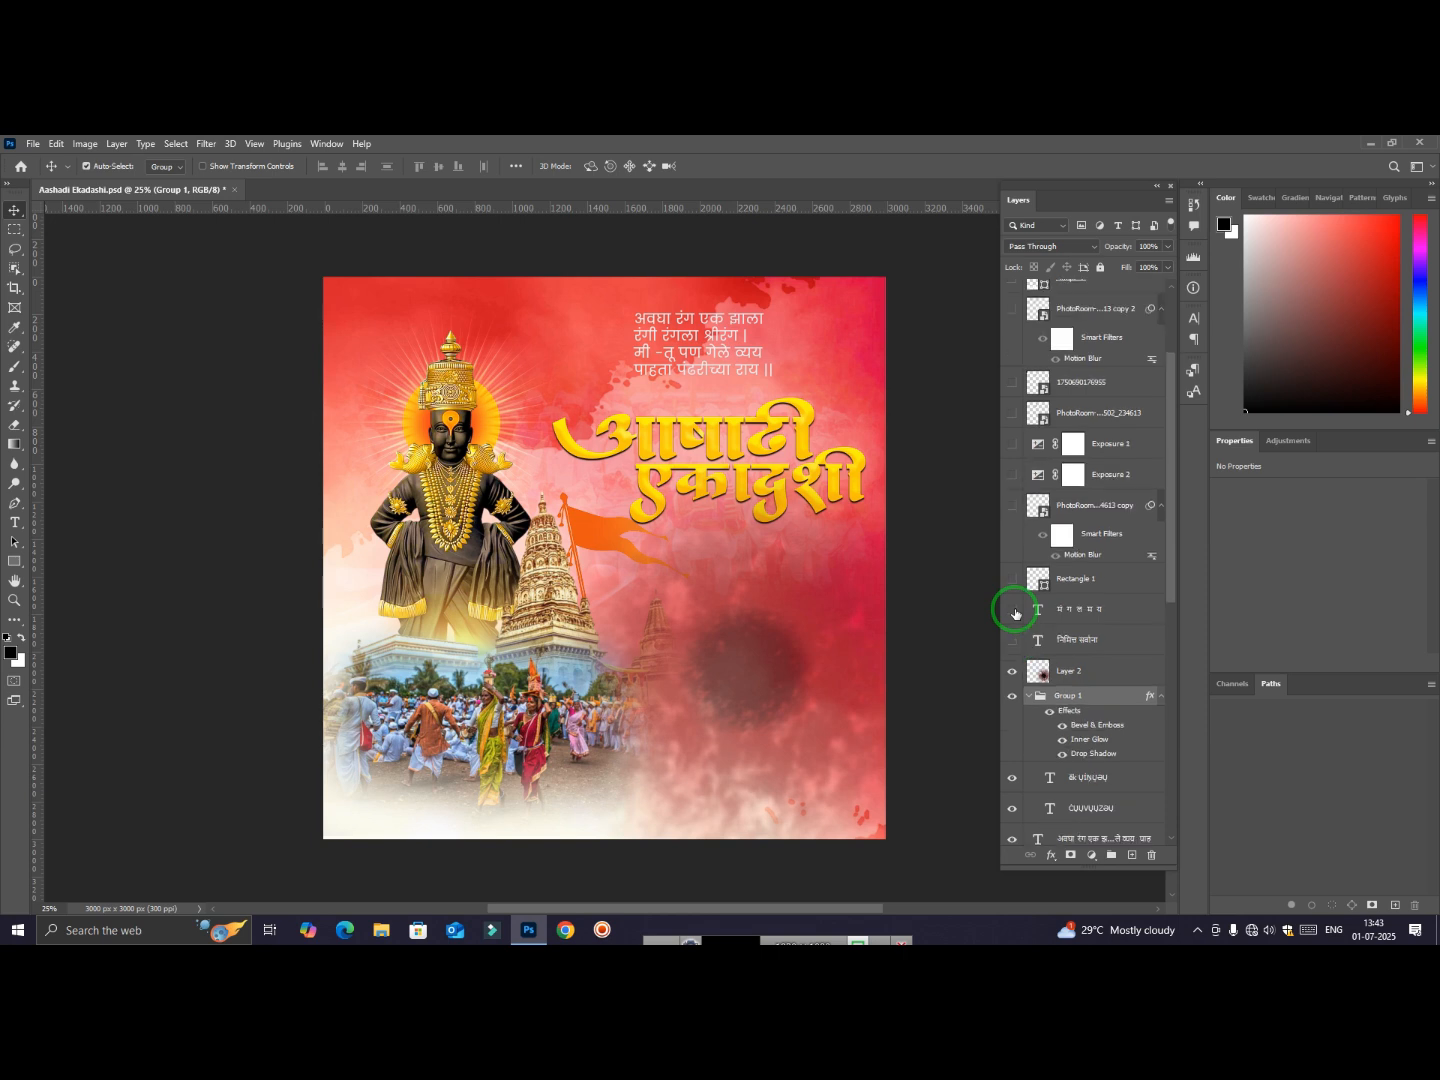
left_click(1013, 641)
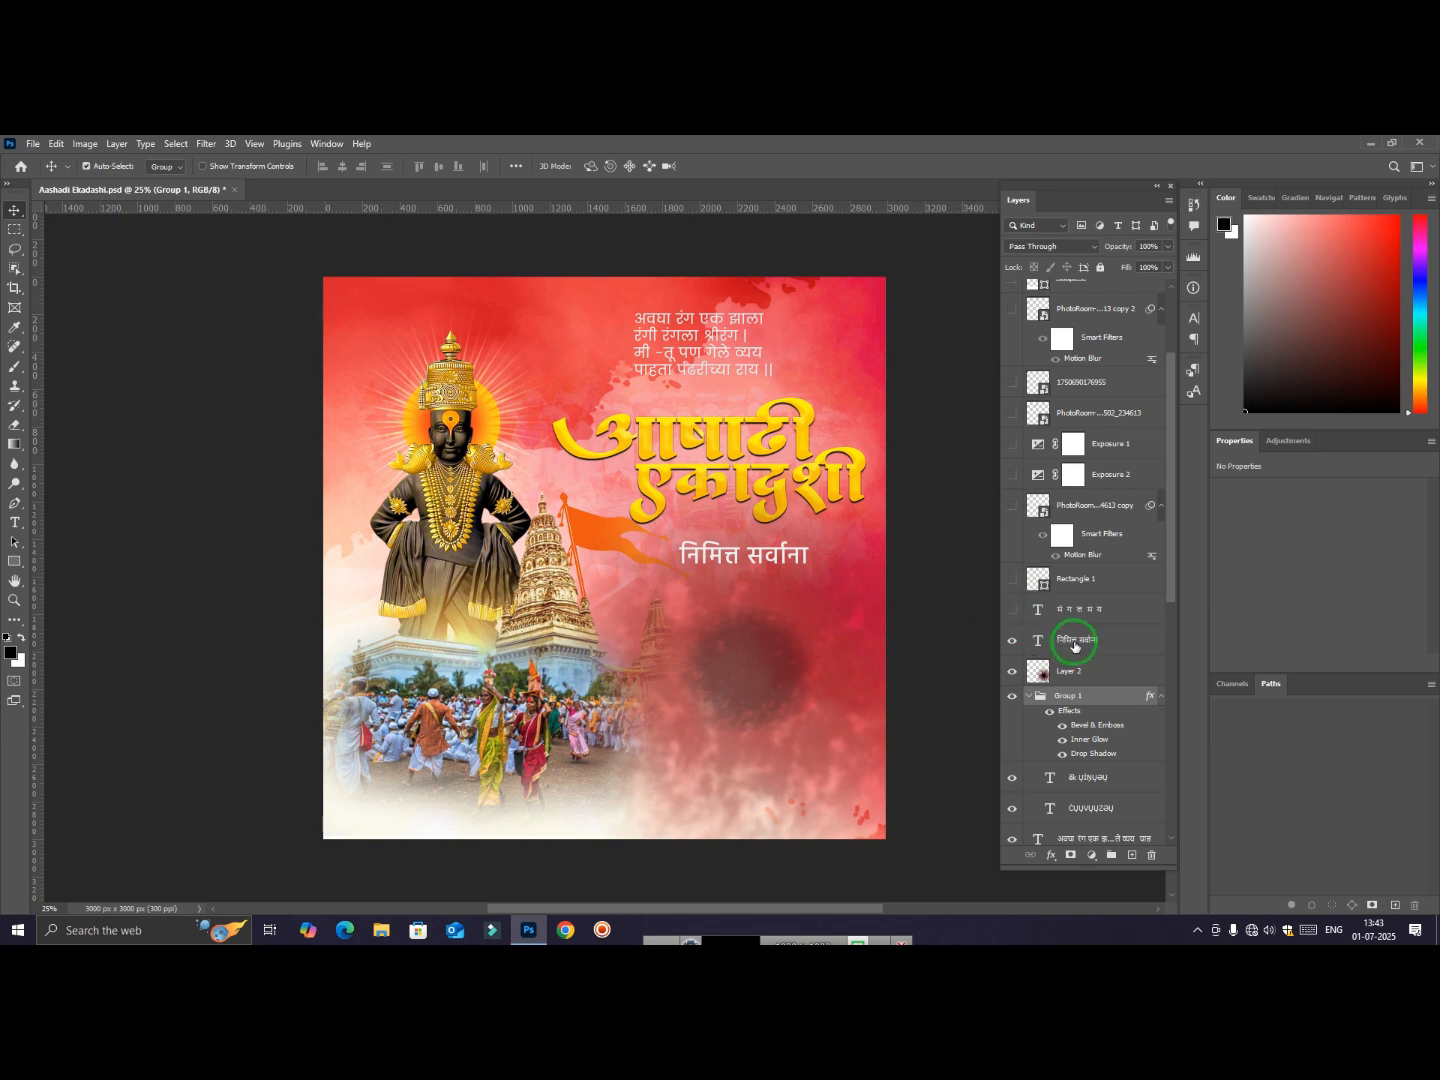
left_click(1013, 609)
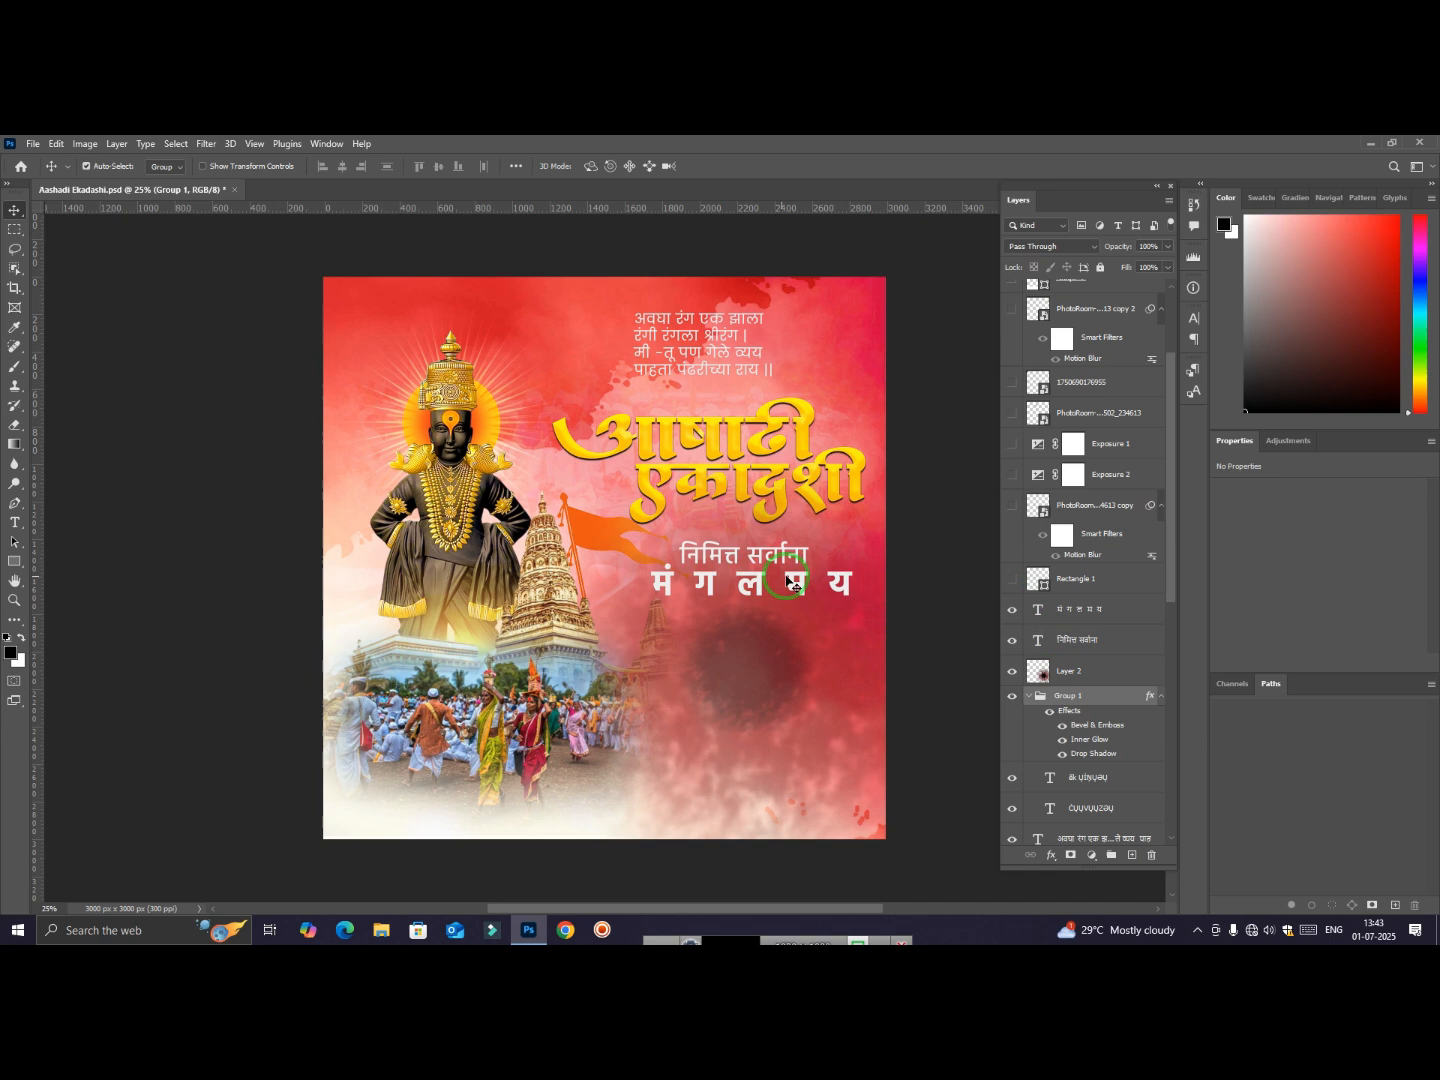
Check the character settings of the निमित्त सर्वाना and मं ग ल म य text layers
left_click(1078, 640)
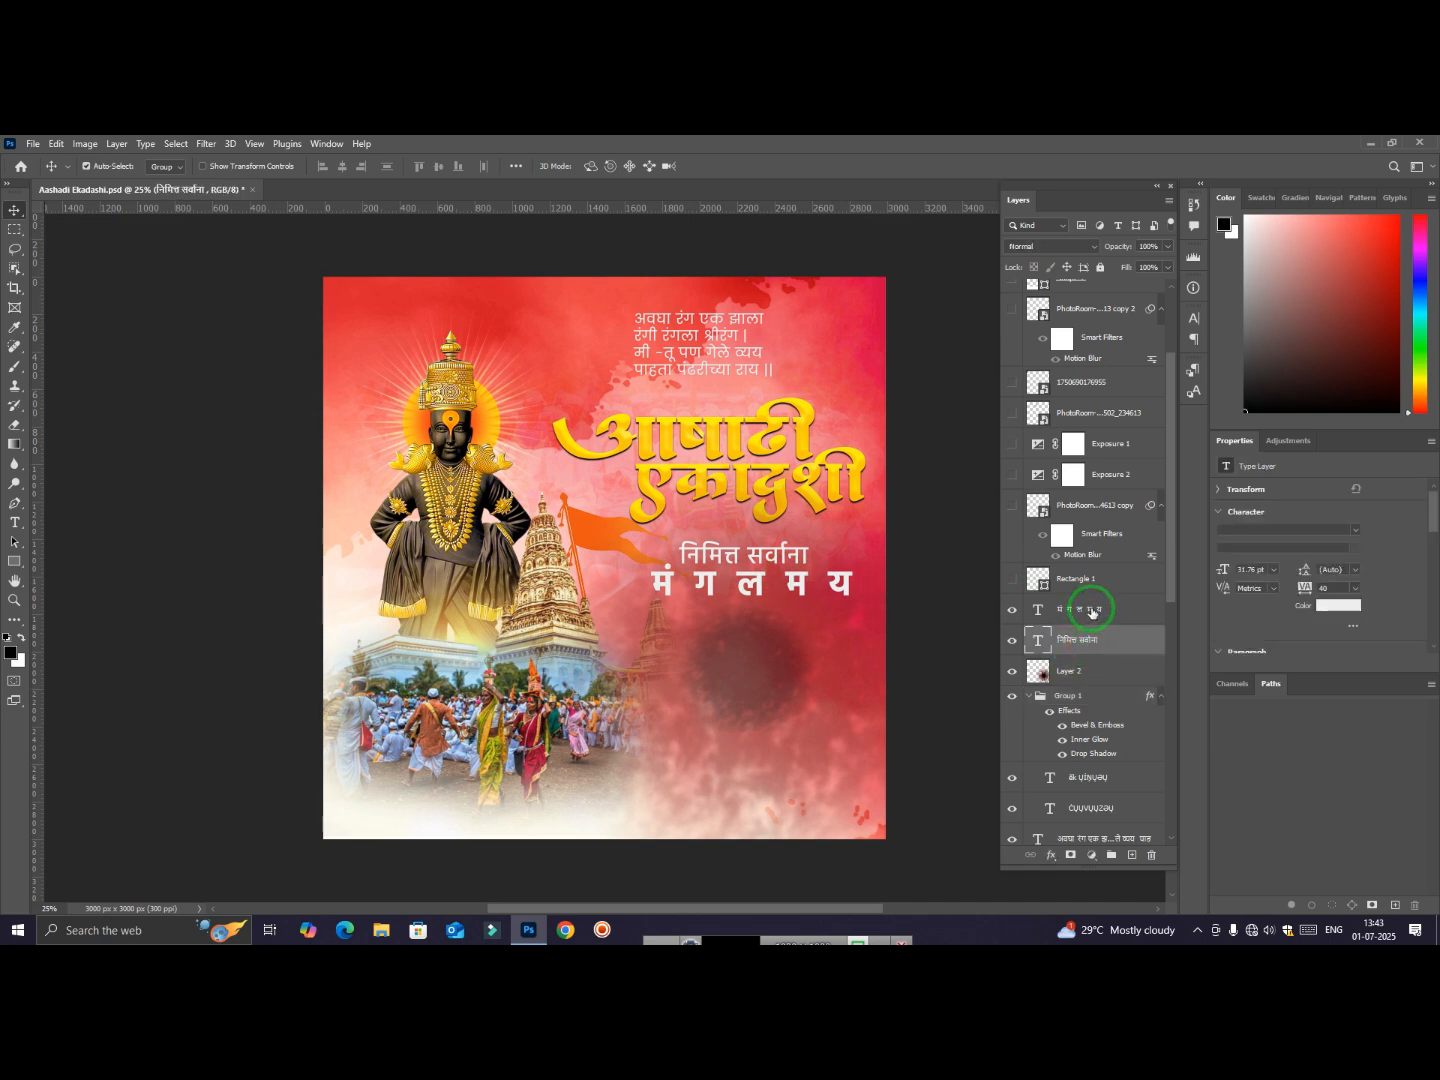
left_click(1093, 612)
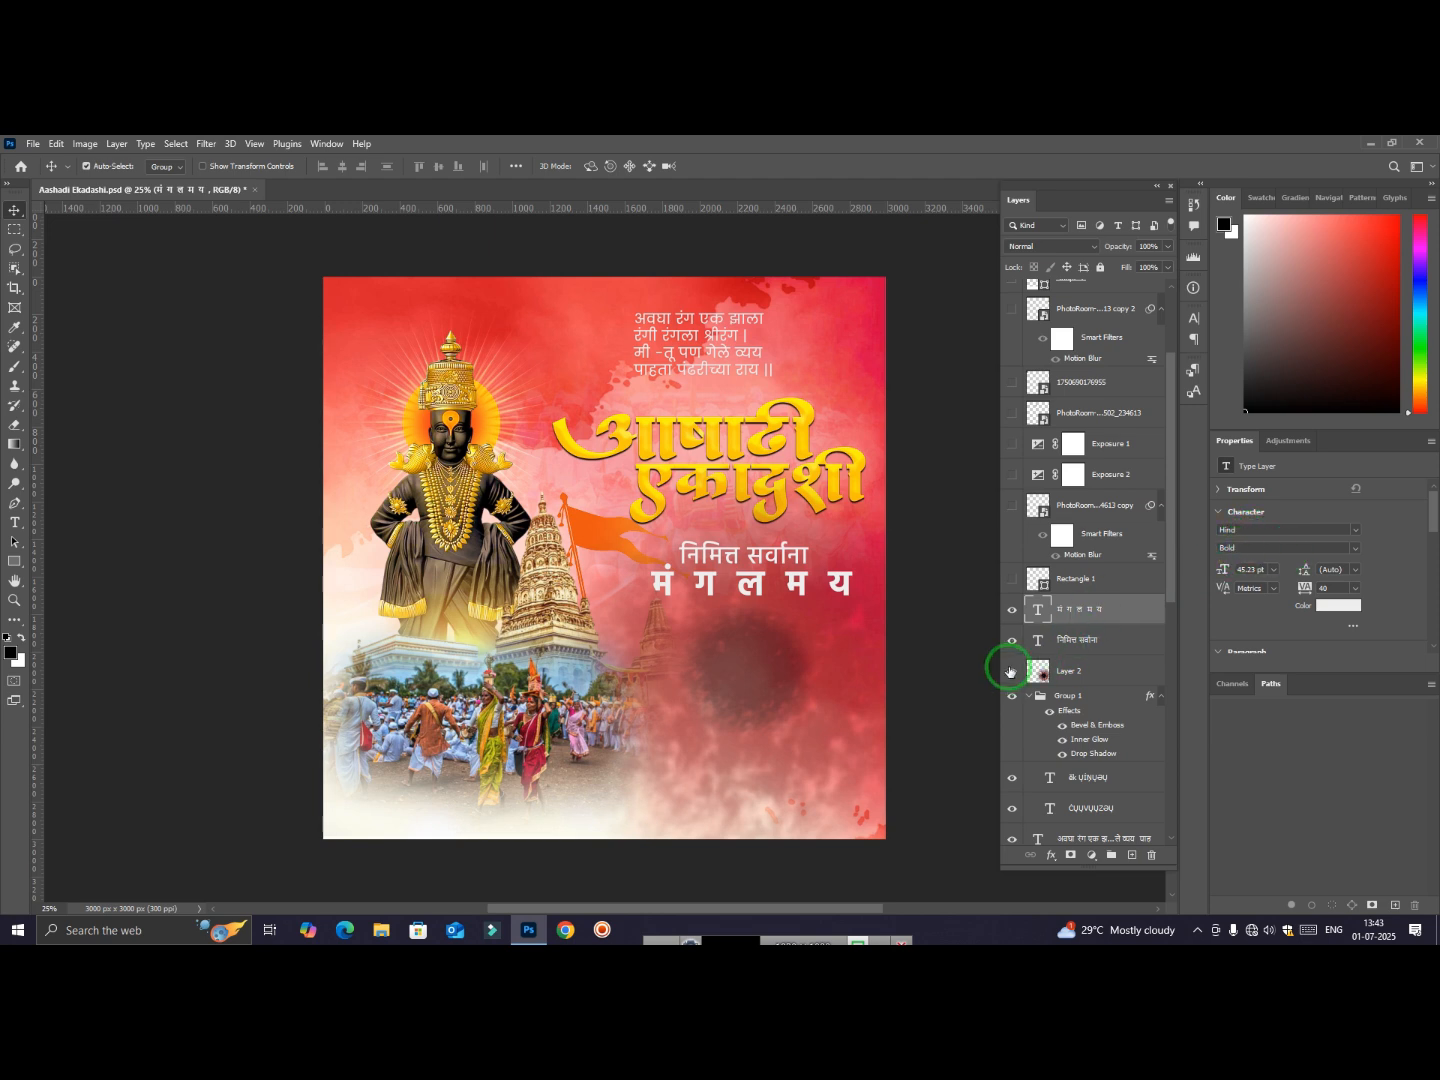
left_click(1083, 643)
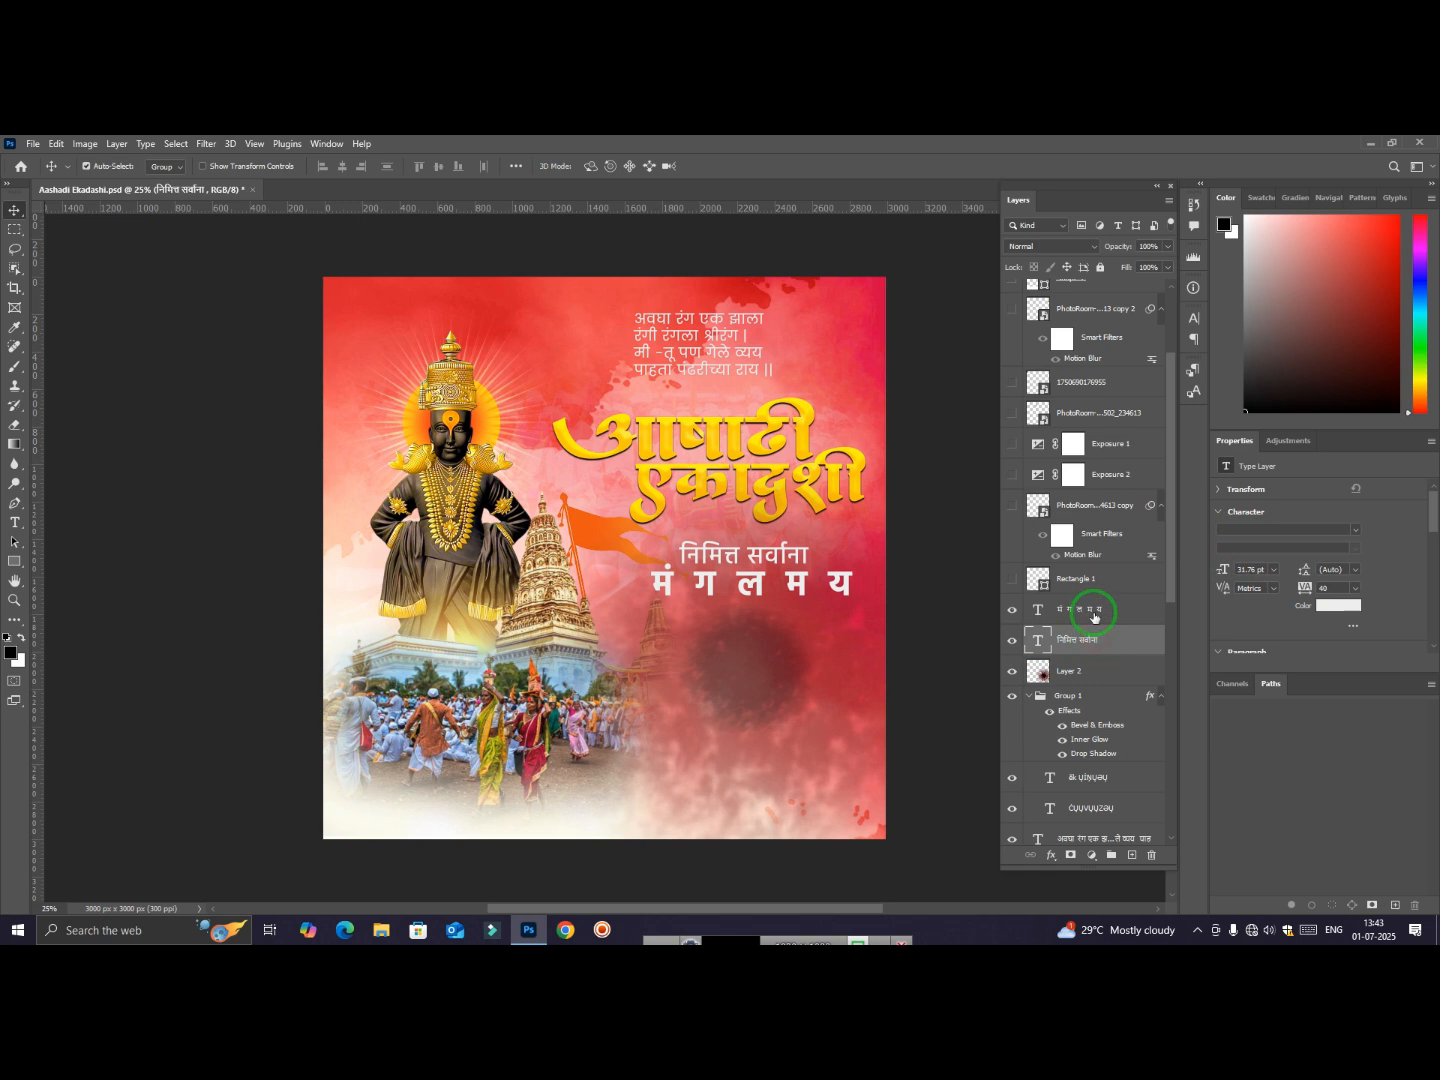
left_click(1090, 607)
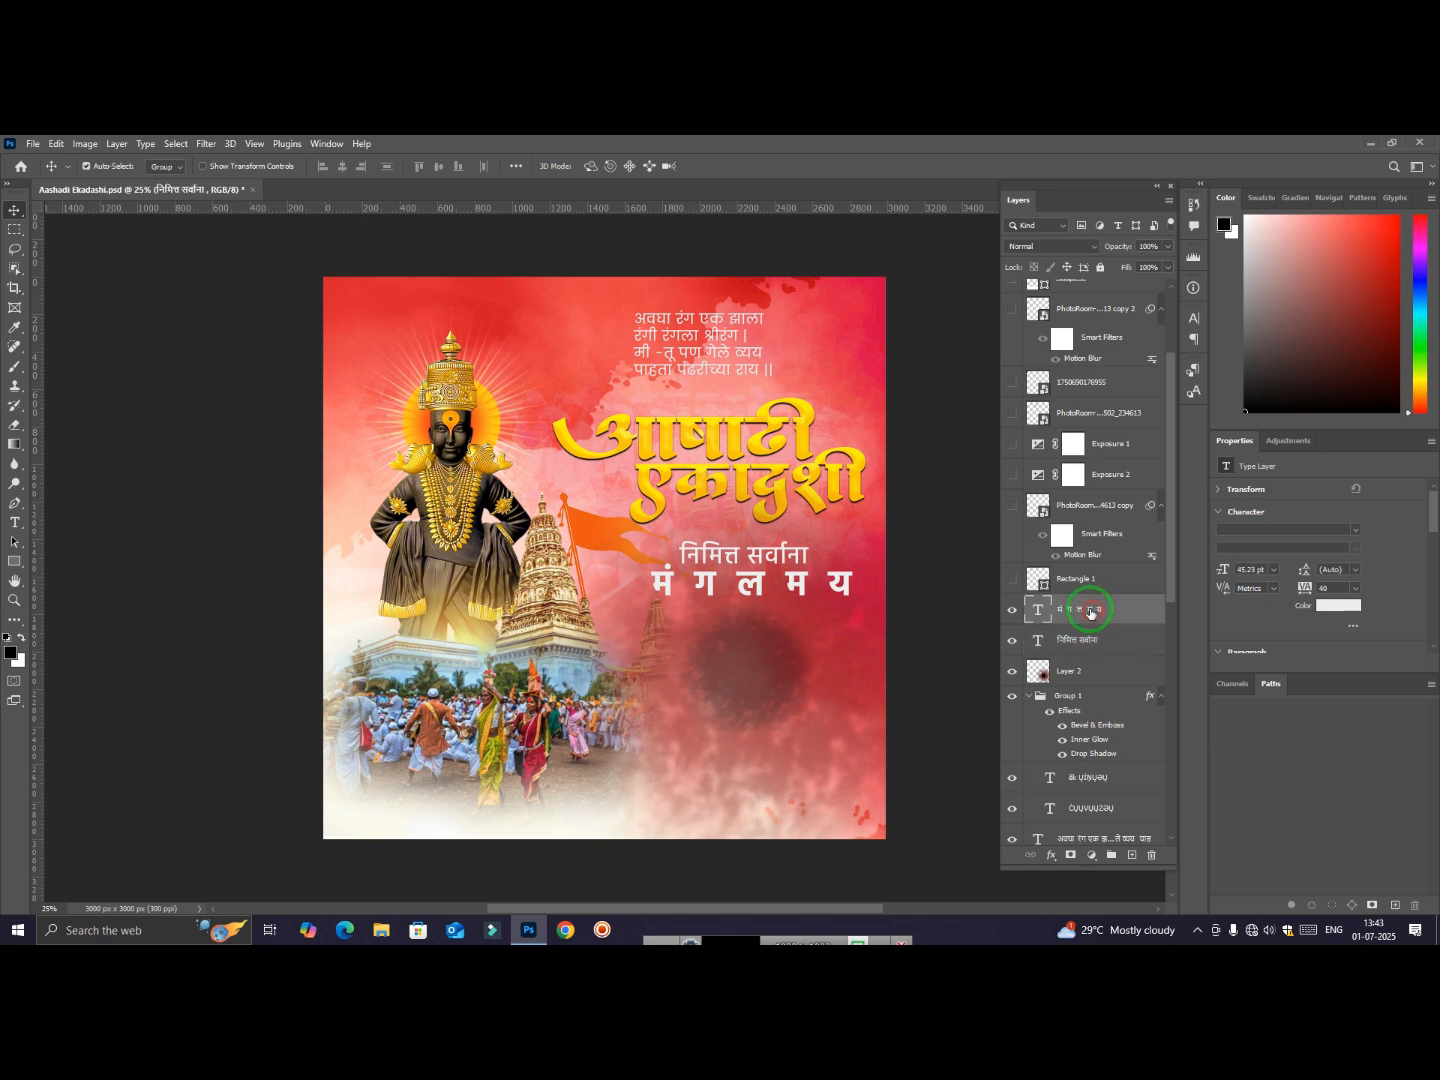
Show the Rectangle 1 dividers between the मं ग ल म य letters and the motion-blurred bell copy at the poster's left edge
left_click(1013, 580)
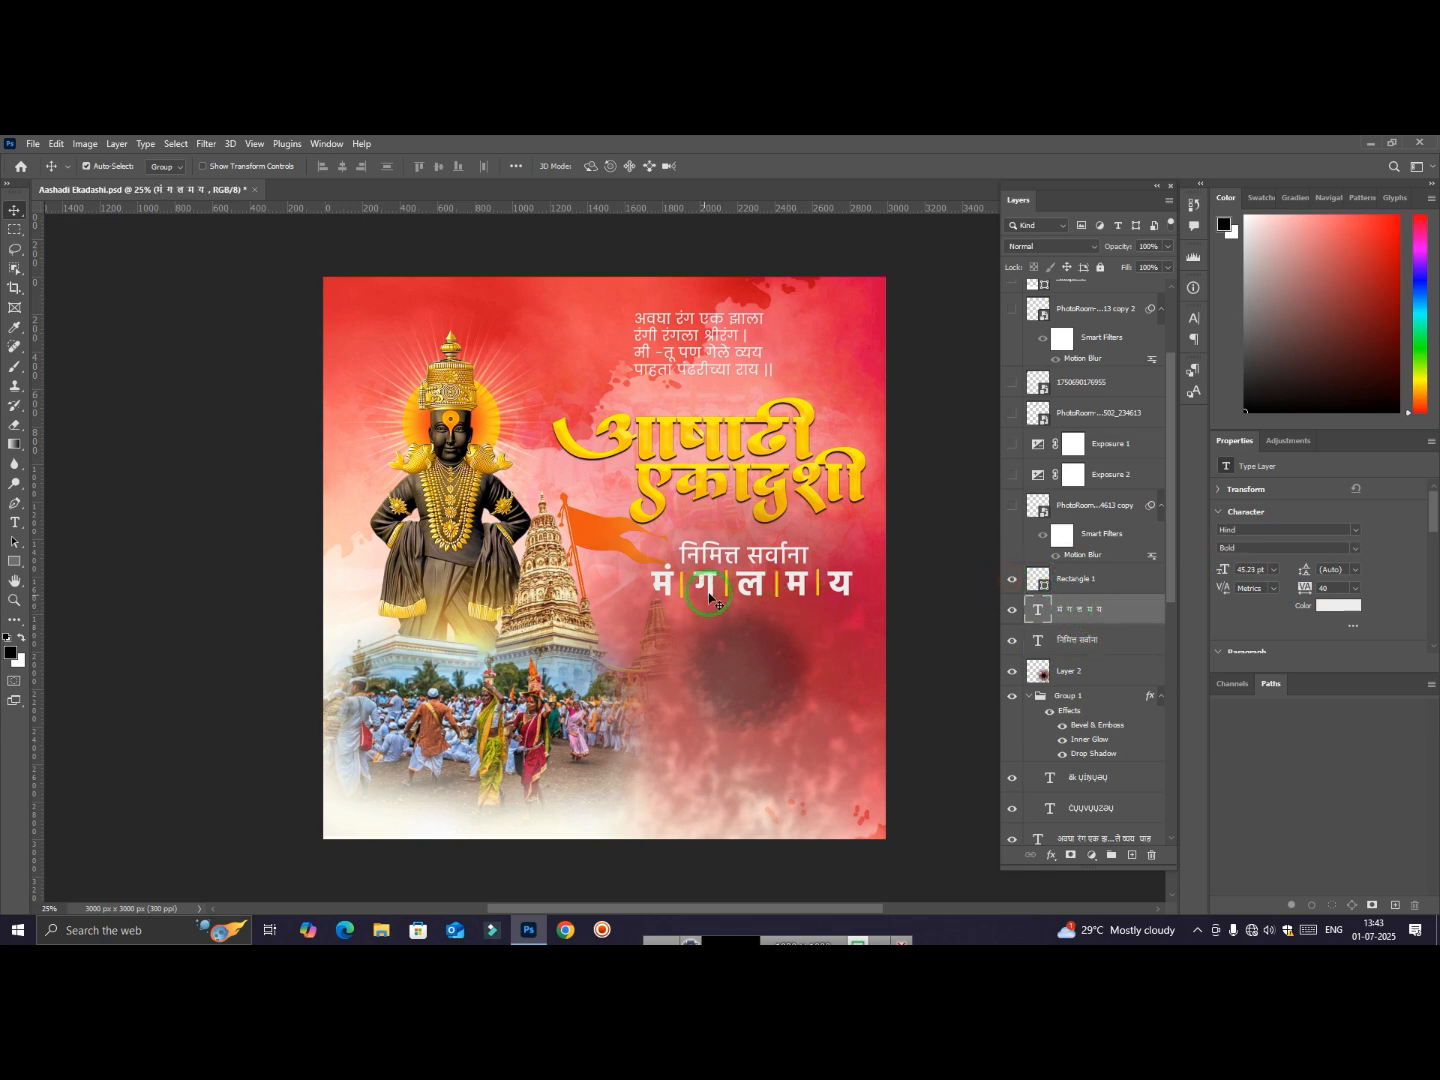
scroll(1096, 581, "up", 2)
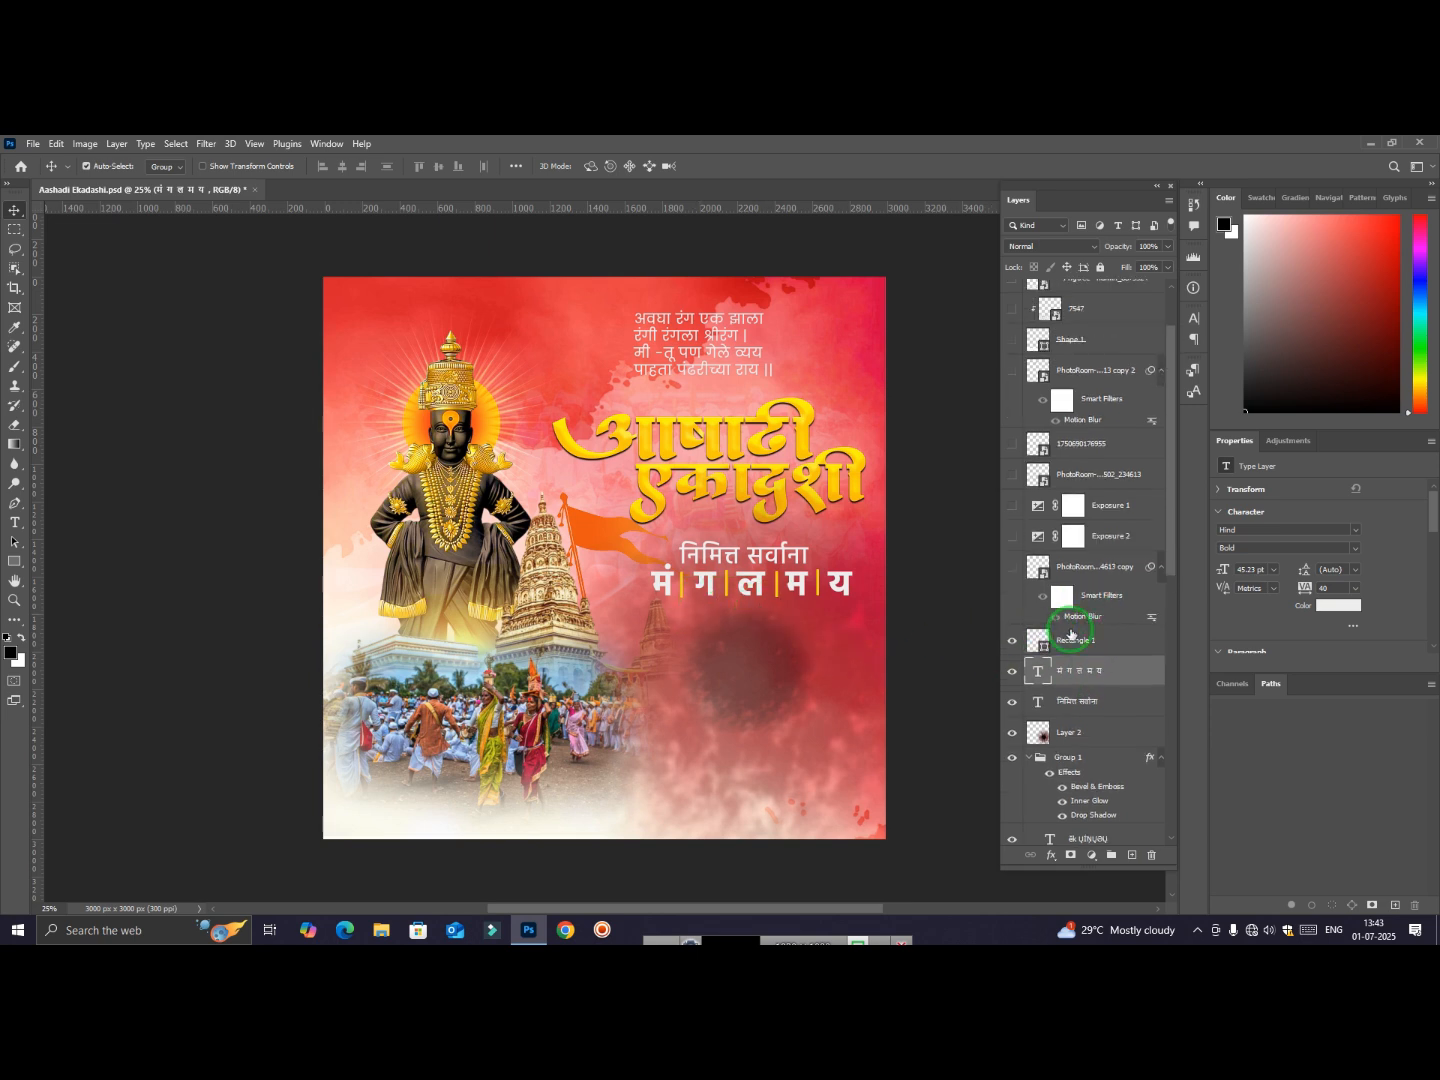
left_click(1013, 567)
Show the Exposure 2 and Exposure 1 adjustment layers above the bell copy
scroll(1055, 627, "up", 2)
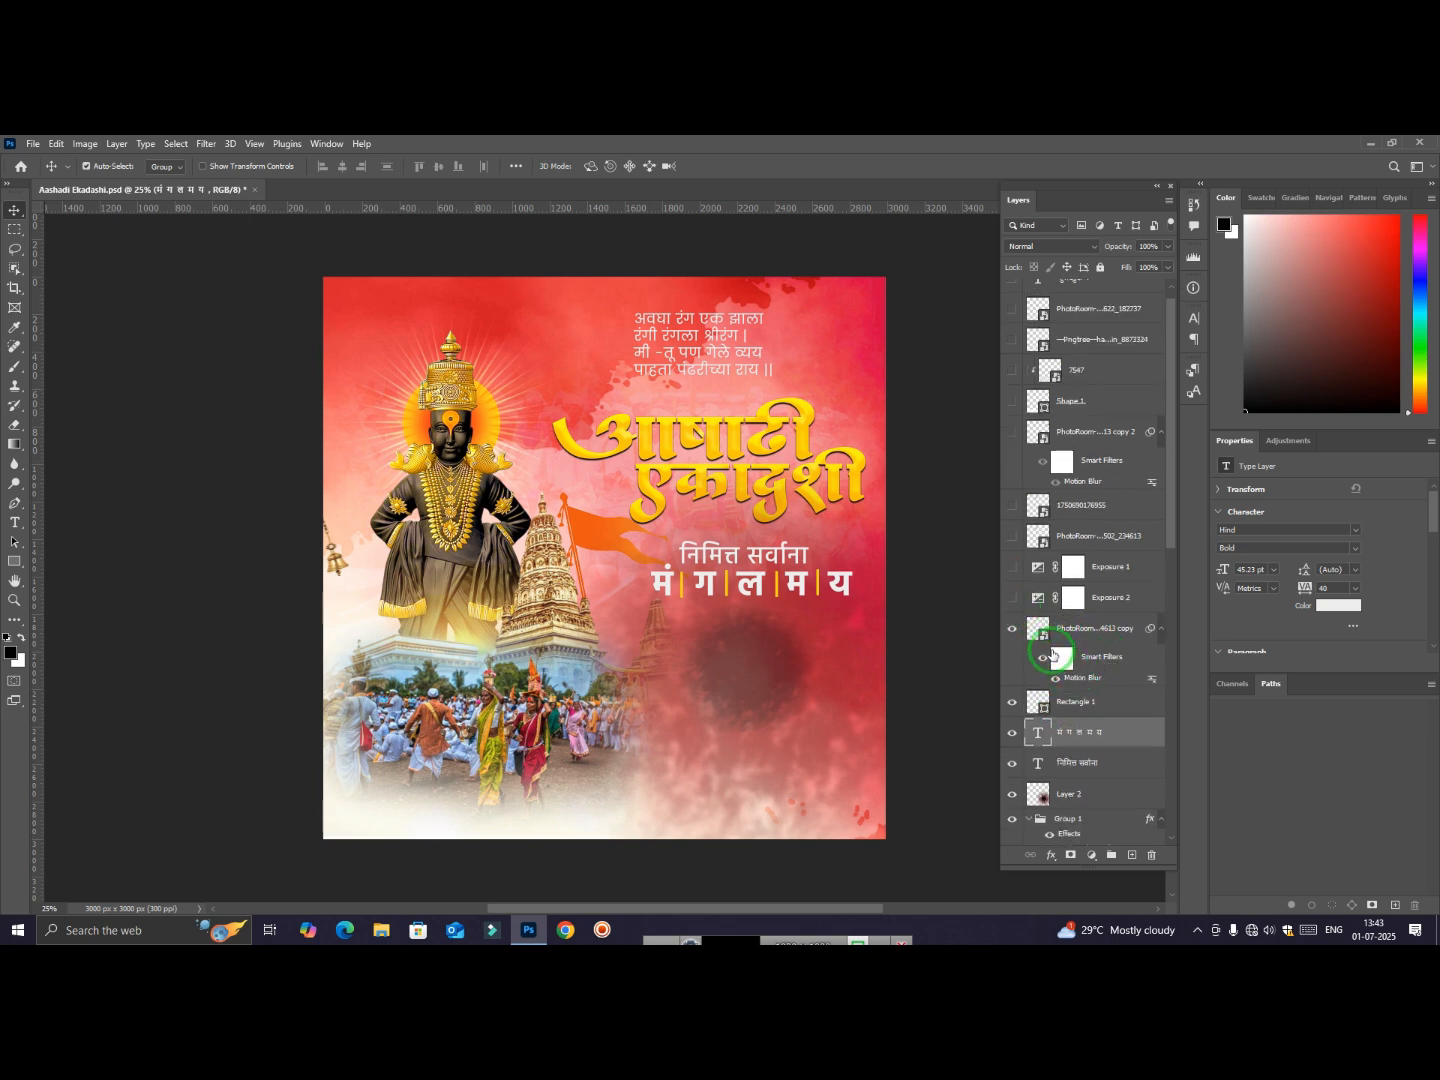
left_click(1012, 598)
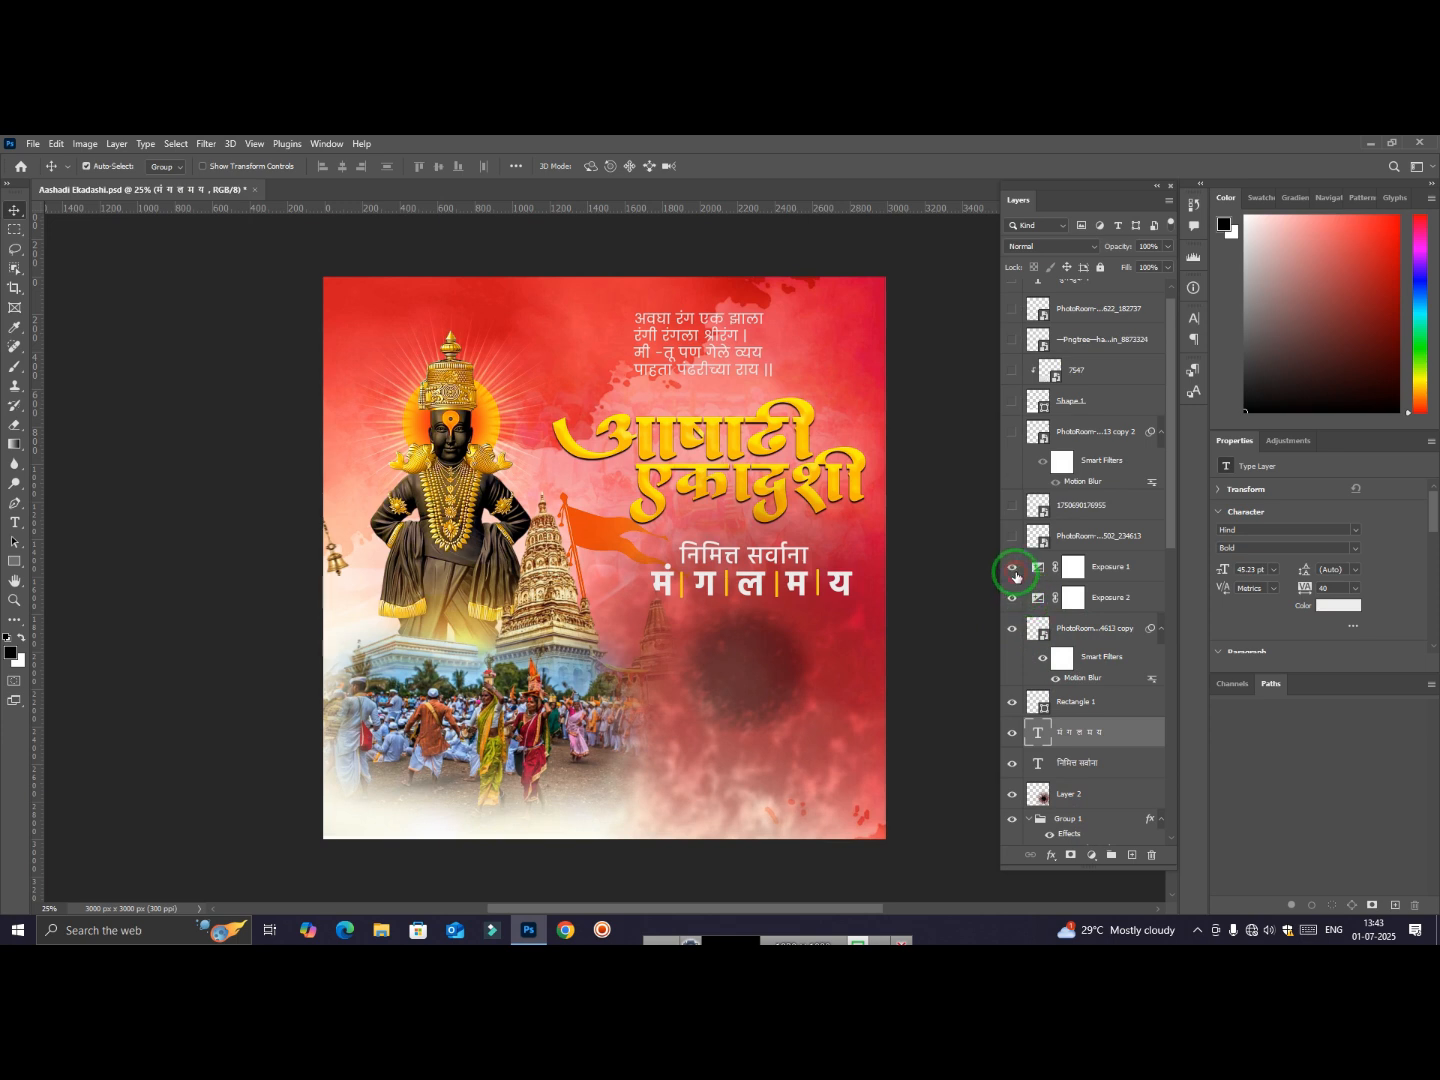
left_click(1012, 568)
Show the hanging bell beside the verse, the leaves in the upper-left corner and the motion-blurred second bell copy at the right edge
scroll(1011, 578, "up", 1)
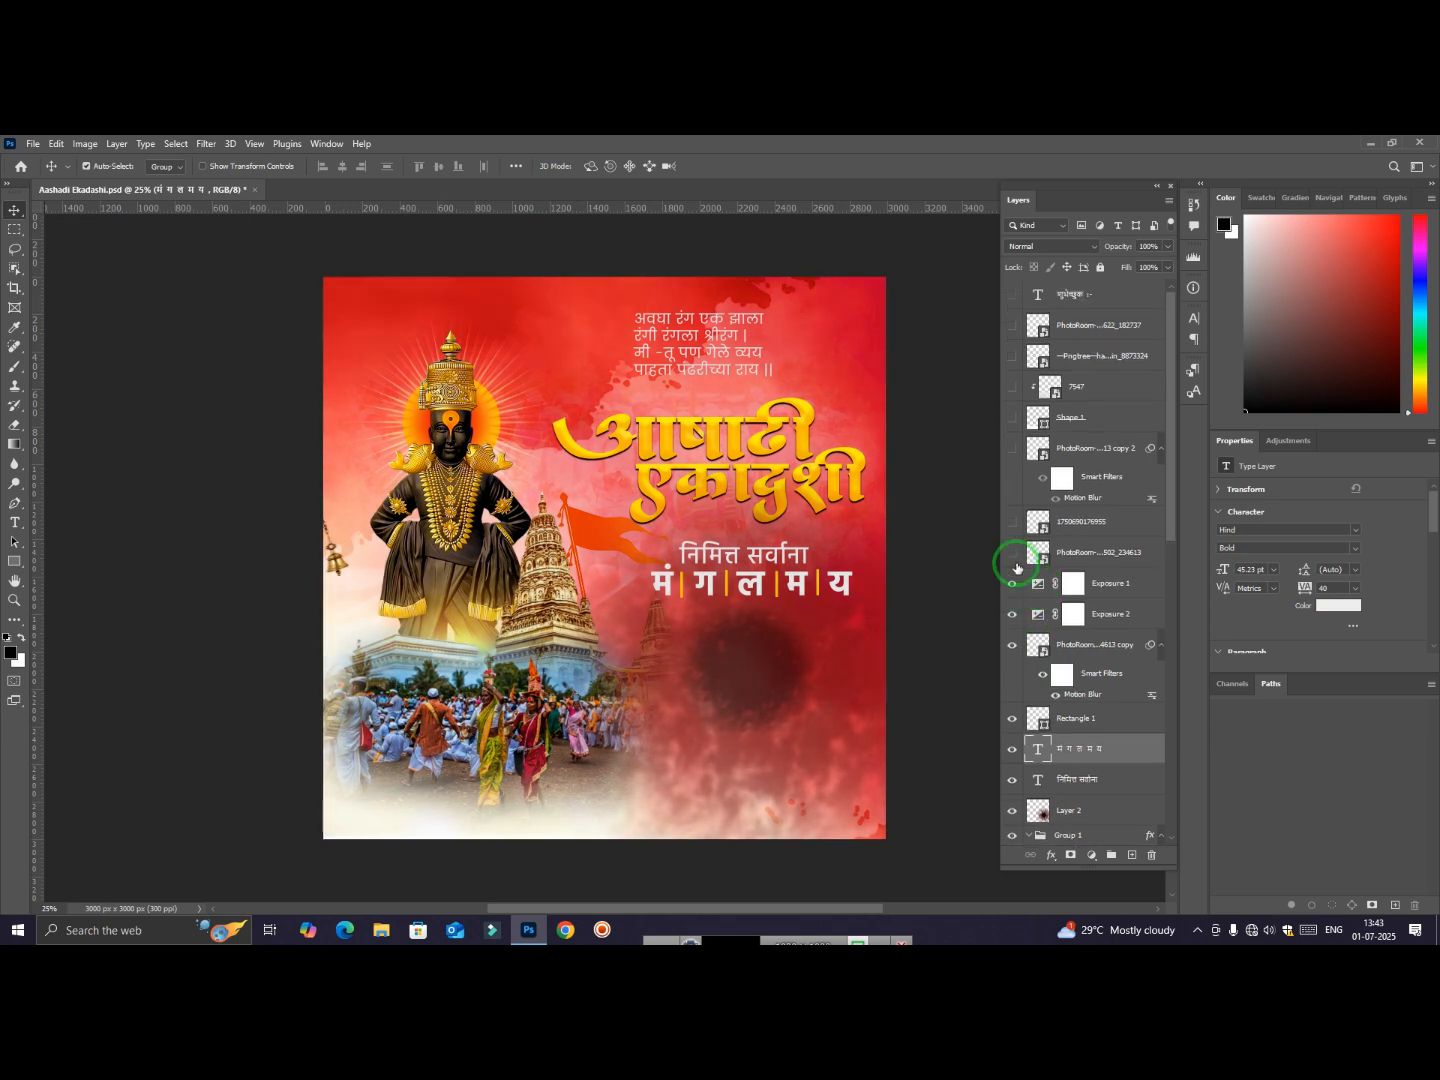
left_click(1013, 553)
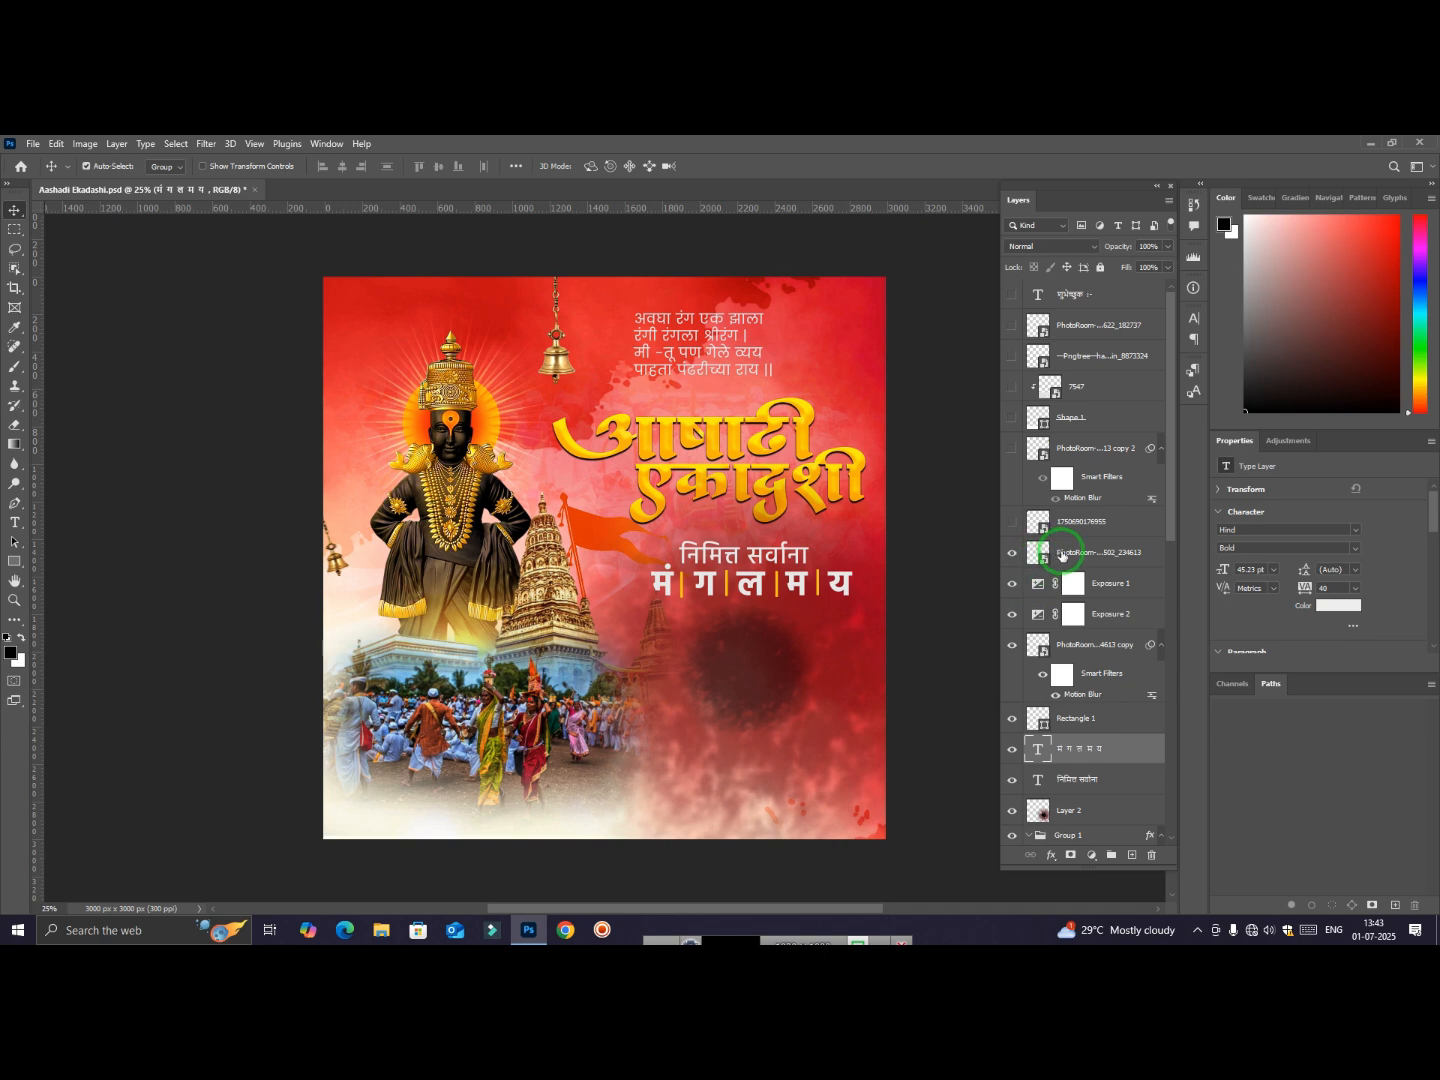
left_click(1013, 521)
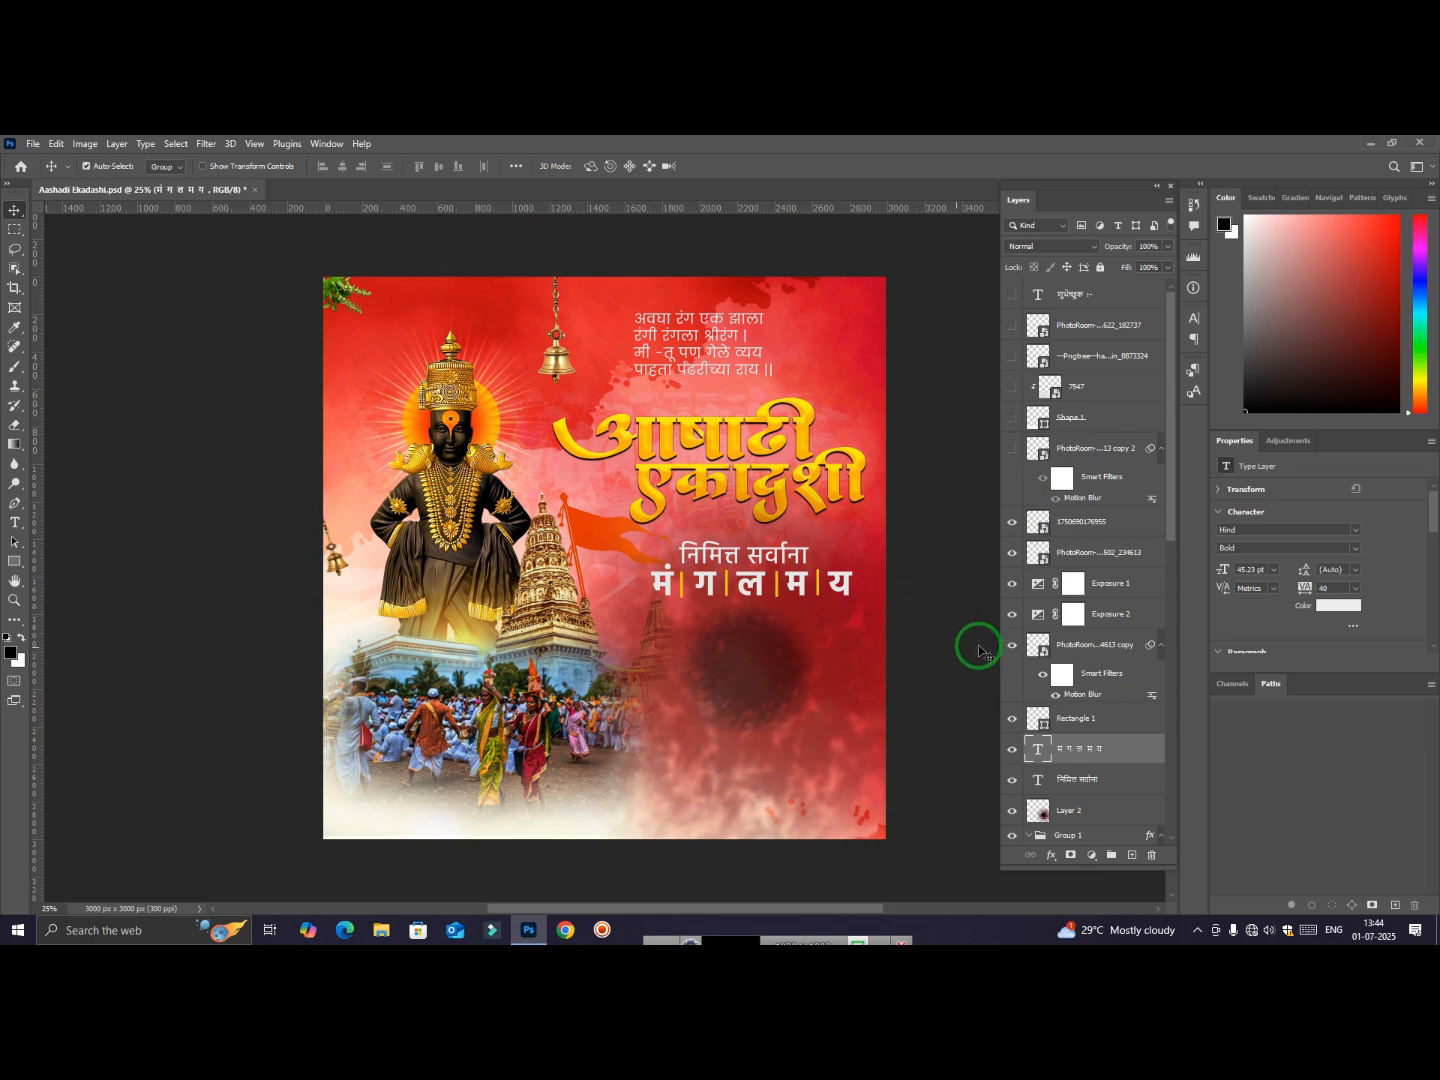
left_click(1010, 450)
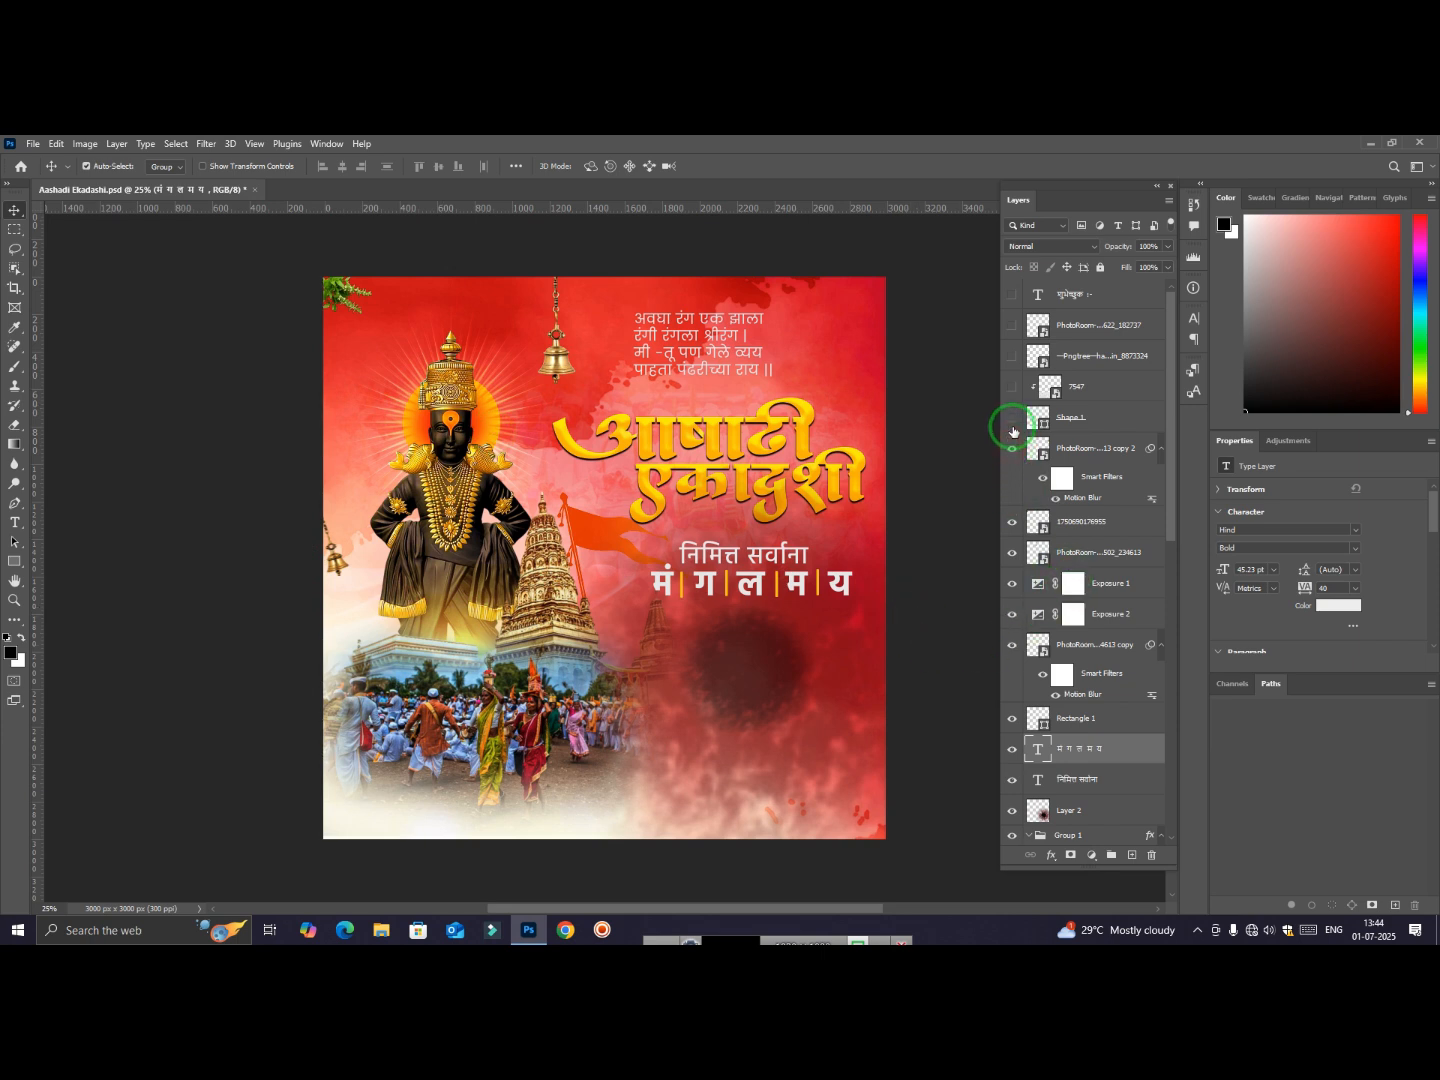
Show the torn white Shape 1 strip with its clipped 7547 paper texture, and the orange greeting lettering over the dark spot
left_click(1010, 418)
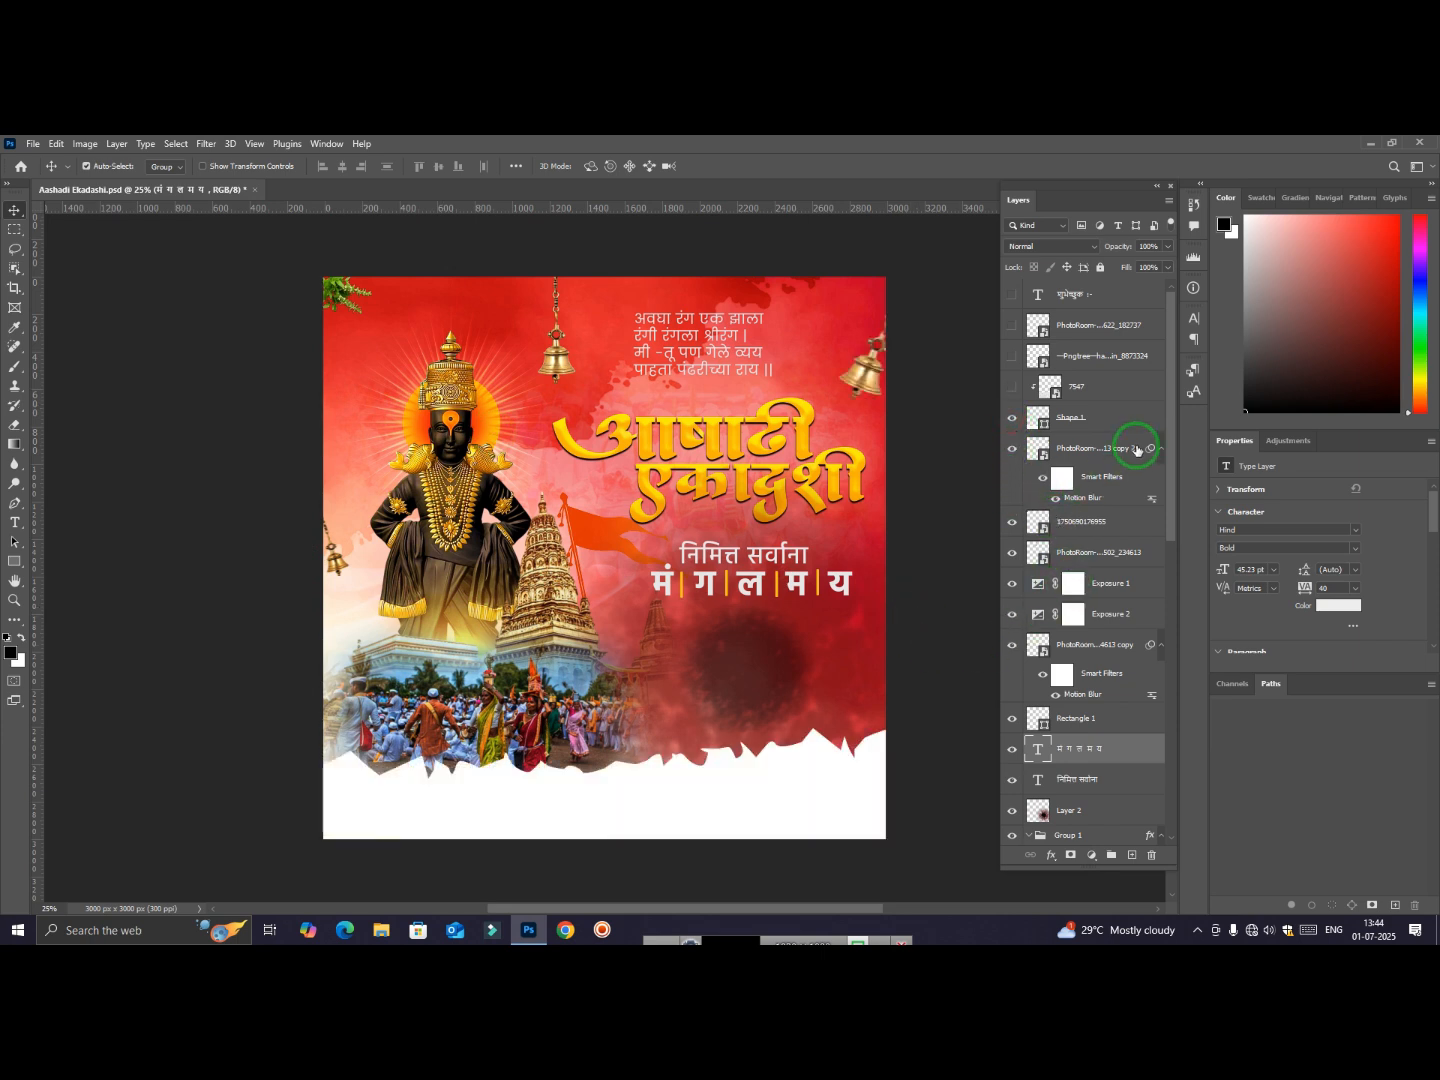
left_click(1010, 388)
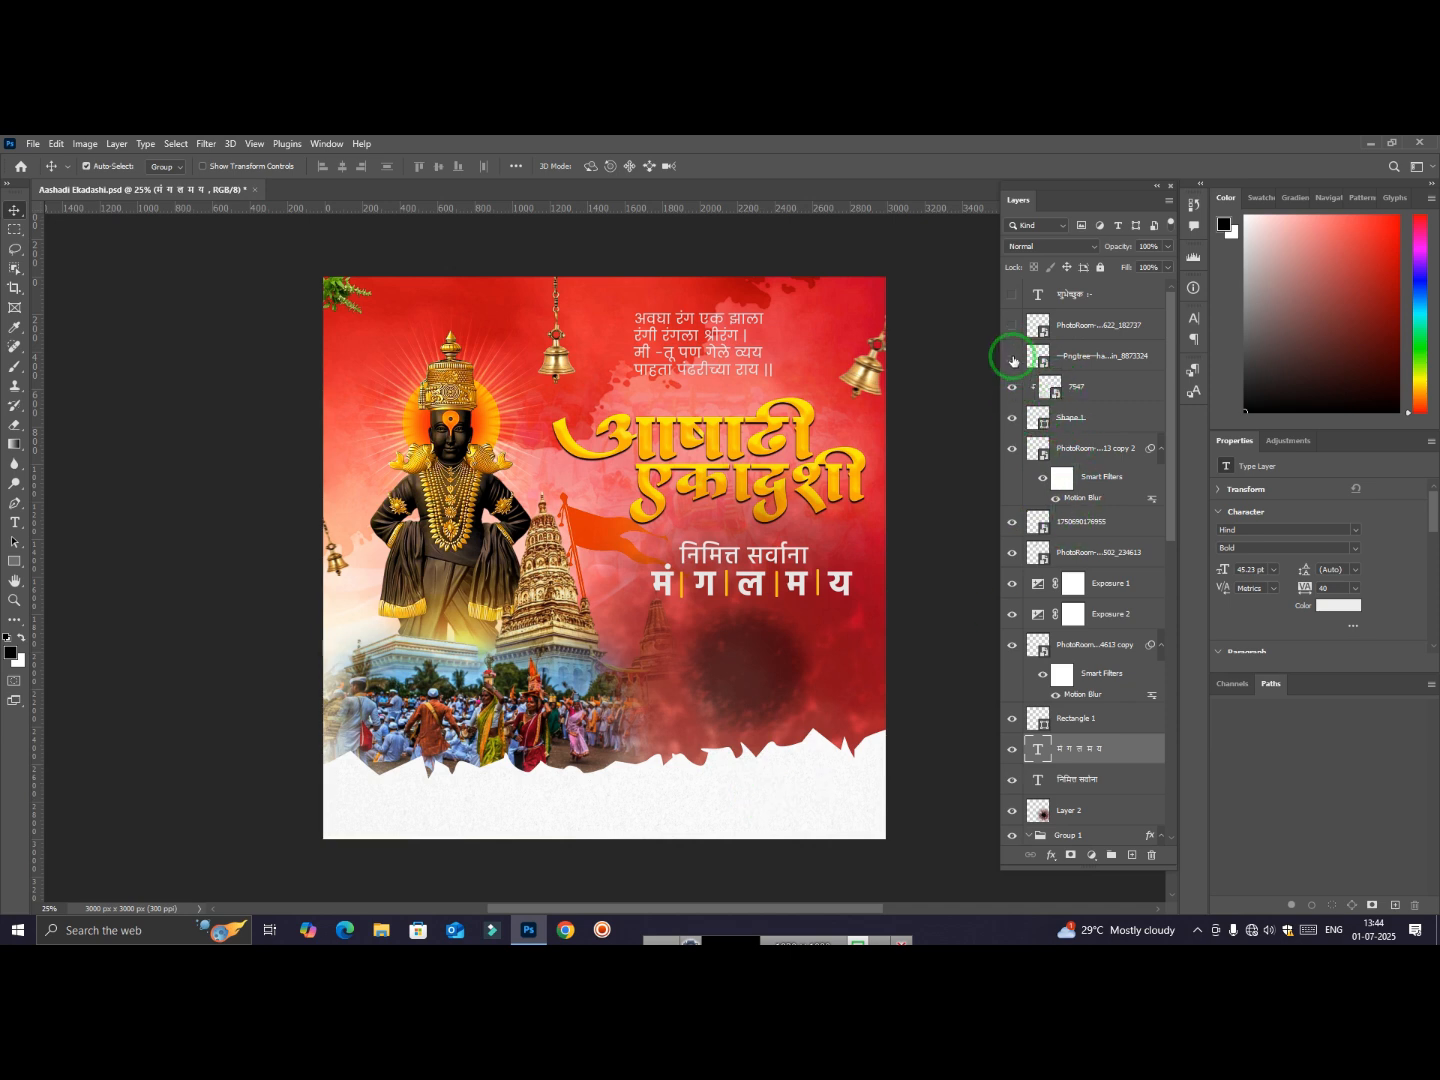
left_click(1012, 356)
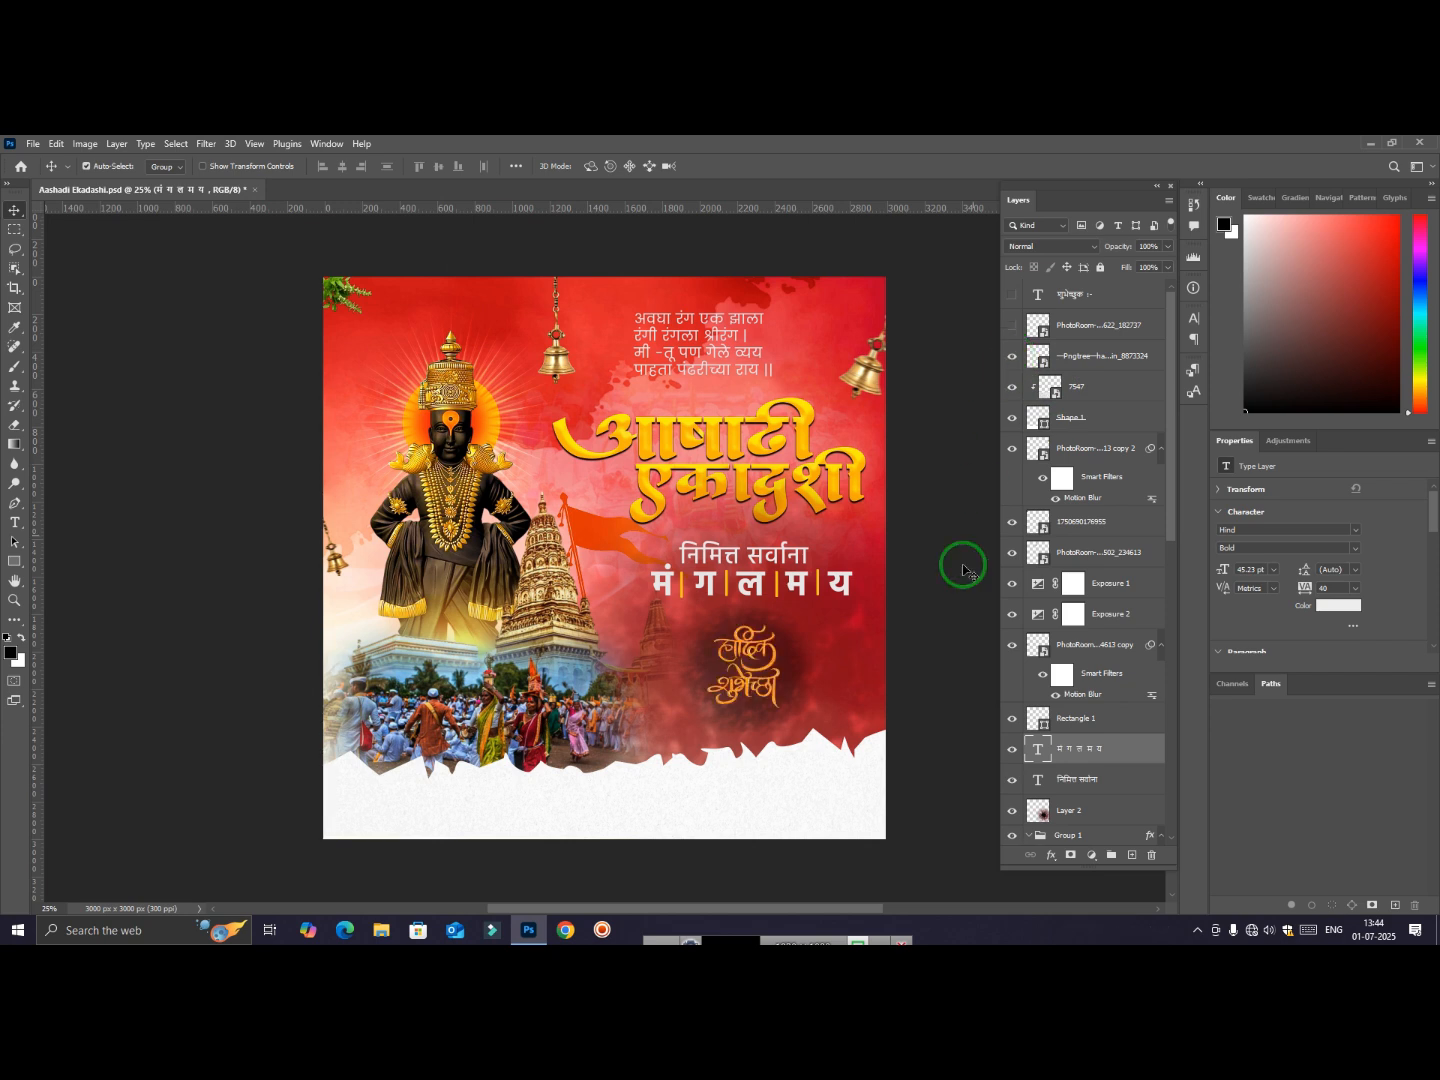
Show the red flower layer and the शुभेच्छुक :- text layer, and select the text layer
left_click(1010, 326)
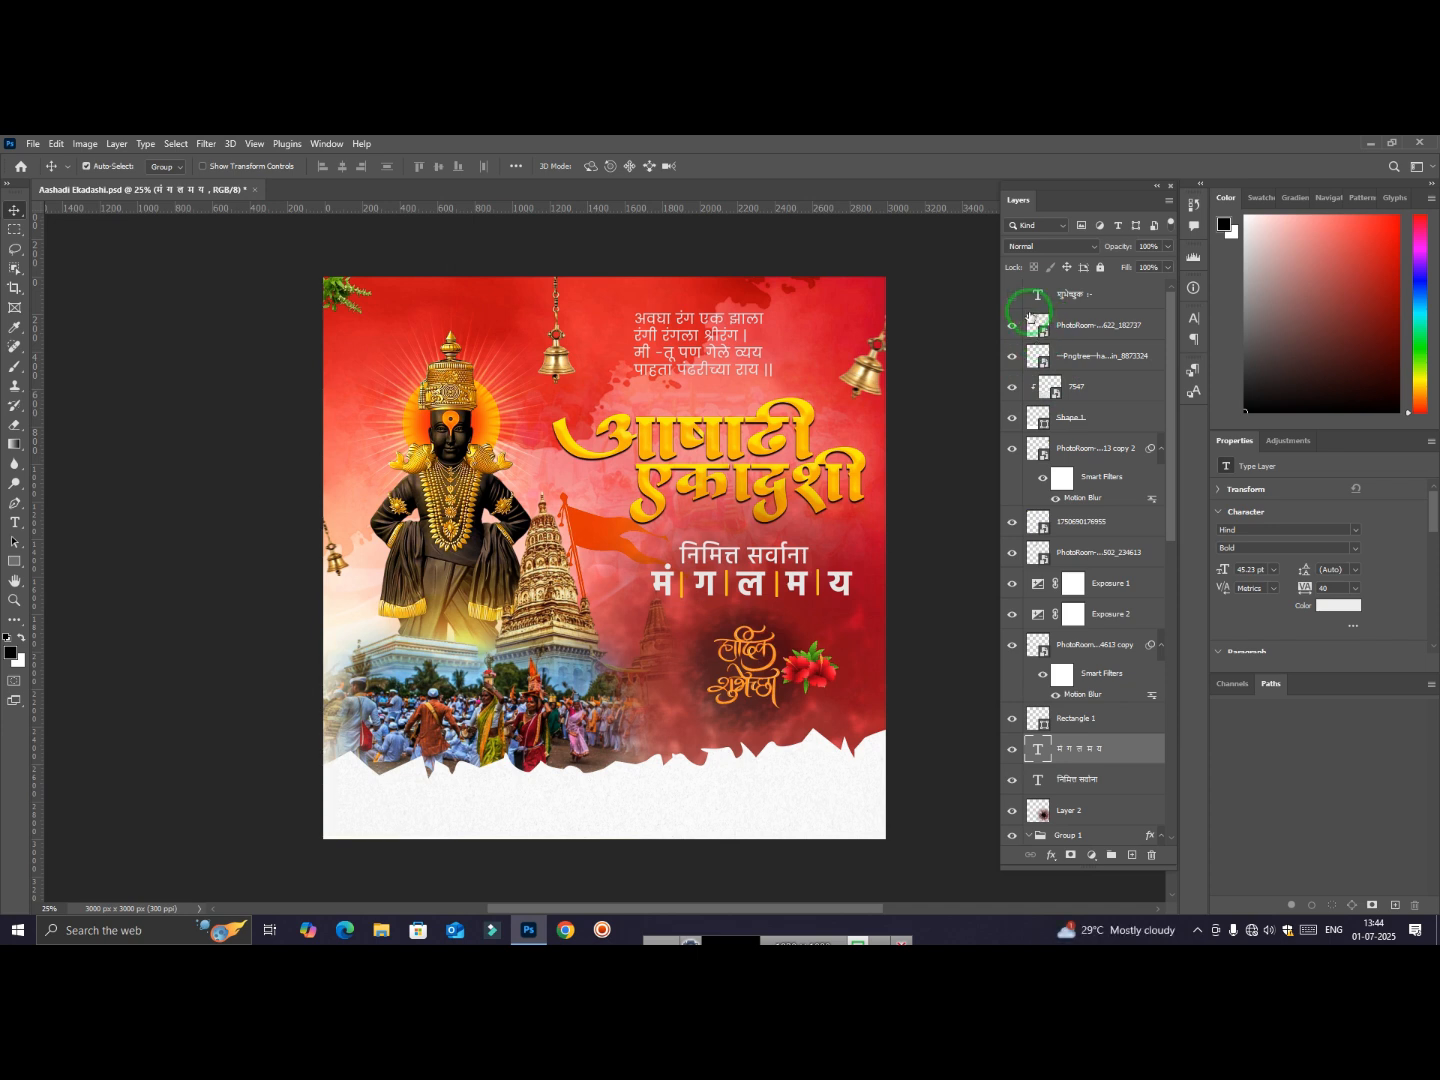
left_click(1011, 297)
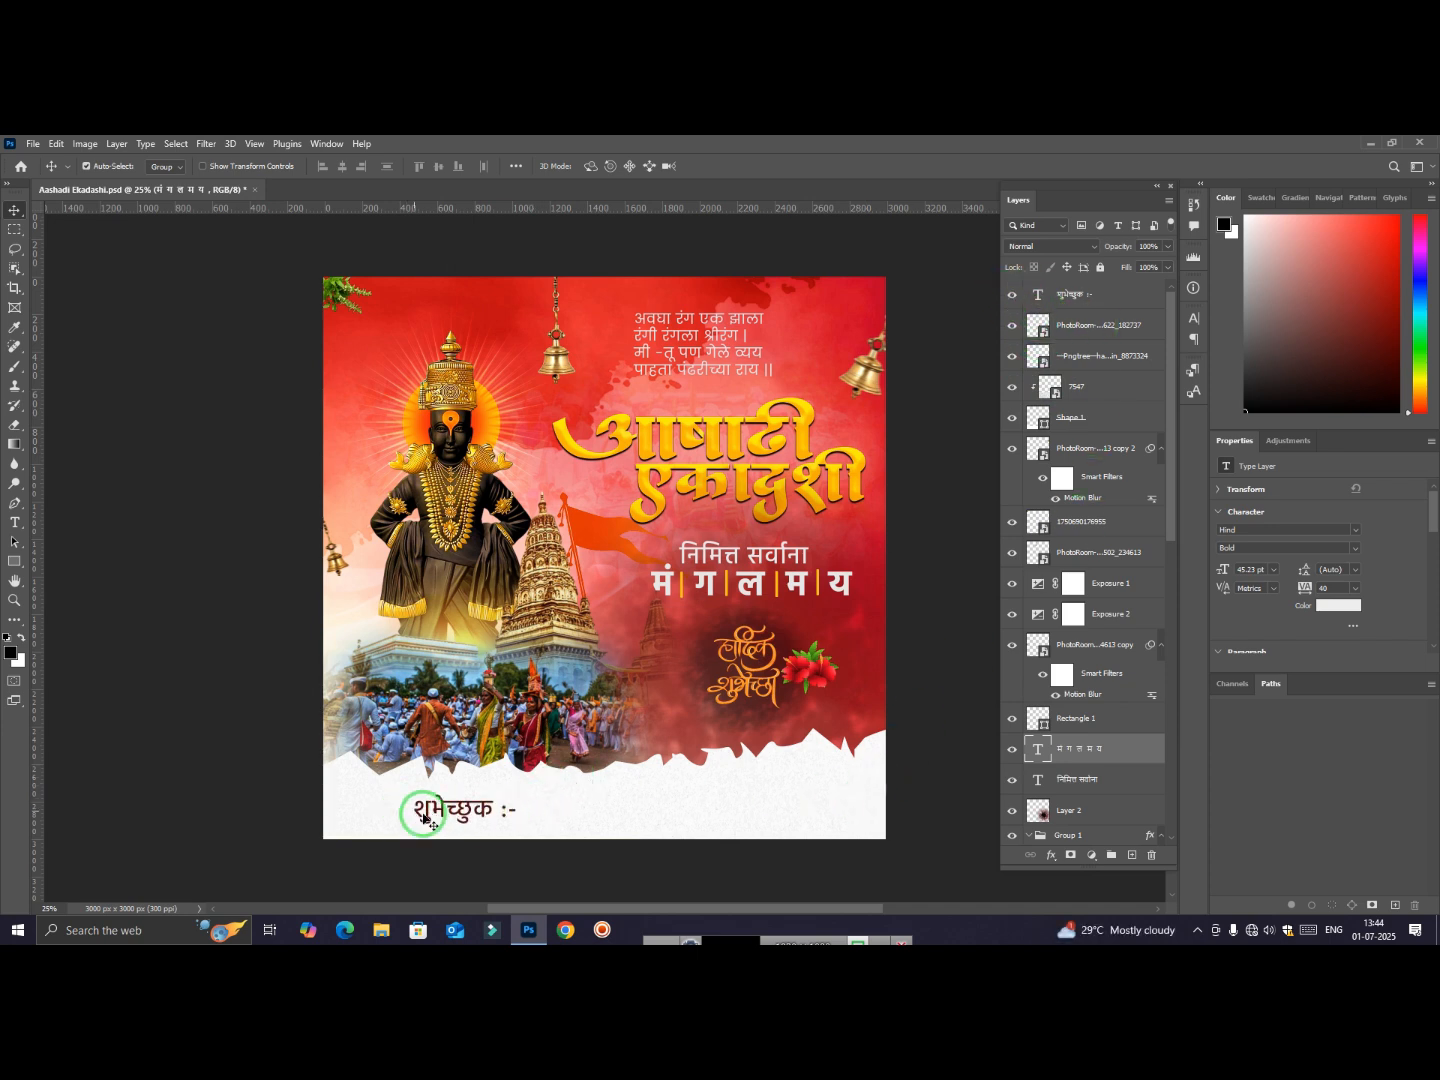
left_click(1096, 297)
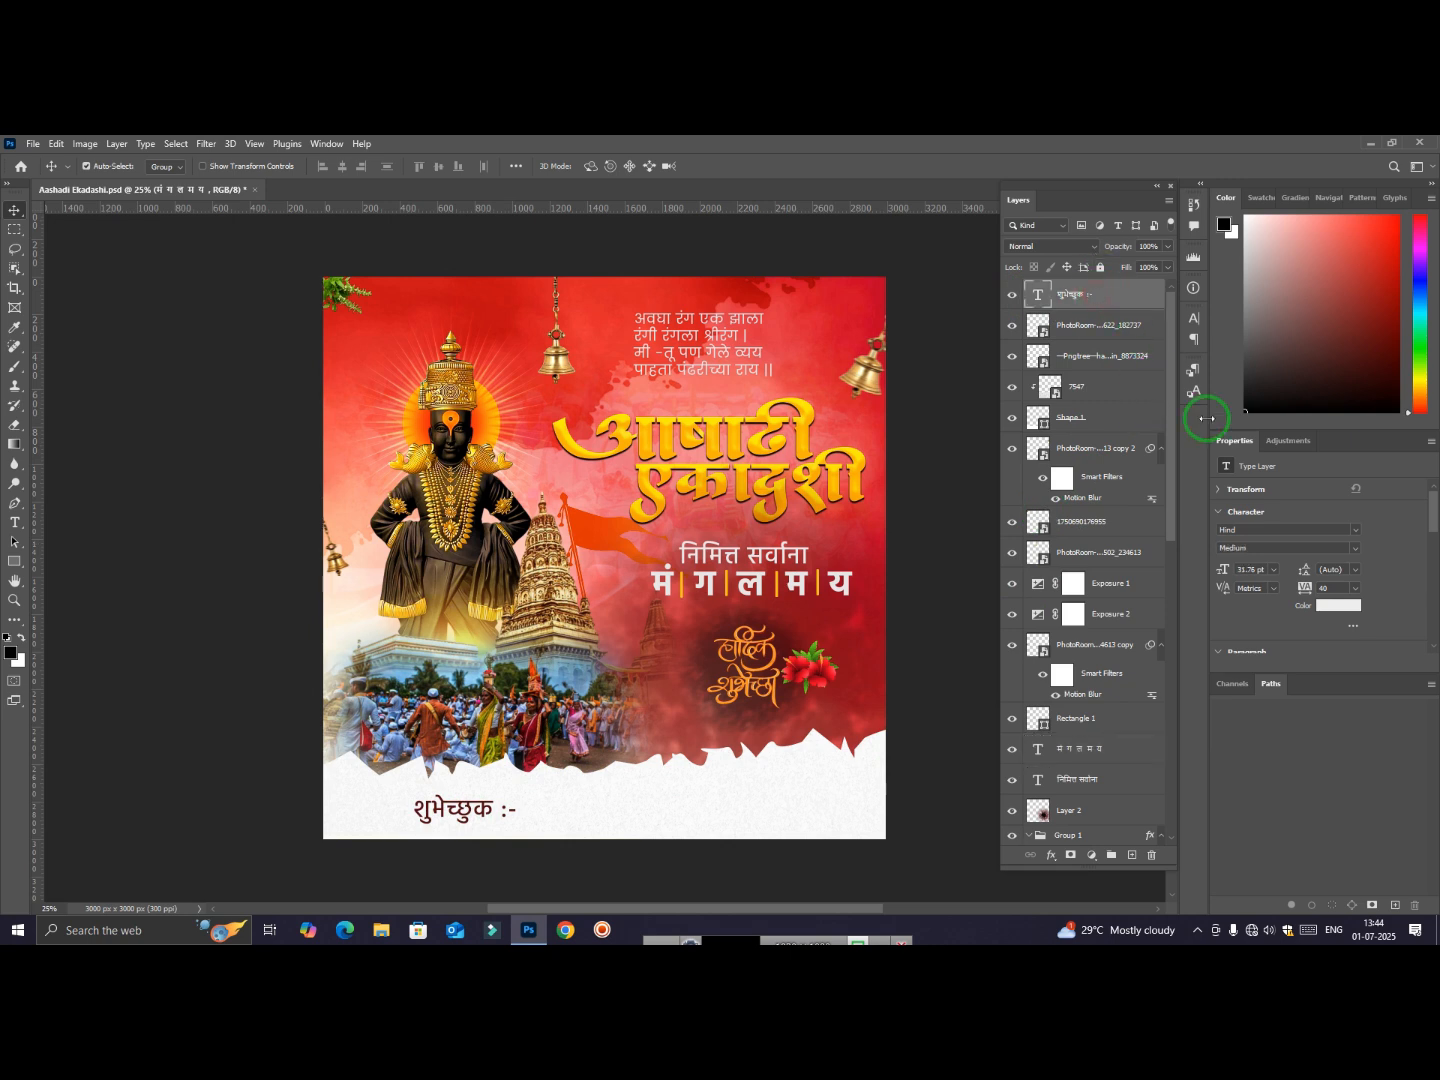